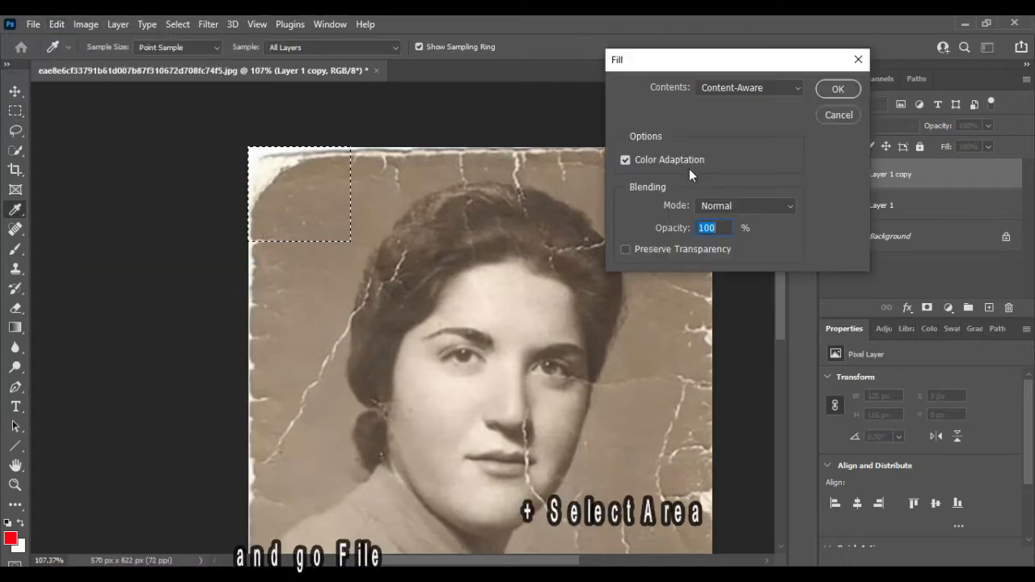
# Apply Content-Aware Fill to the damaged upper-left corner, and to a narrow strip along the upper part of the photo's left edge.
pyautogui.click(842, 89)
pyautogui.scroll(-2, 294, 226)
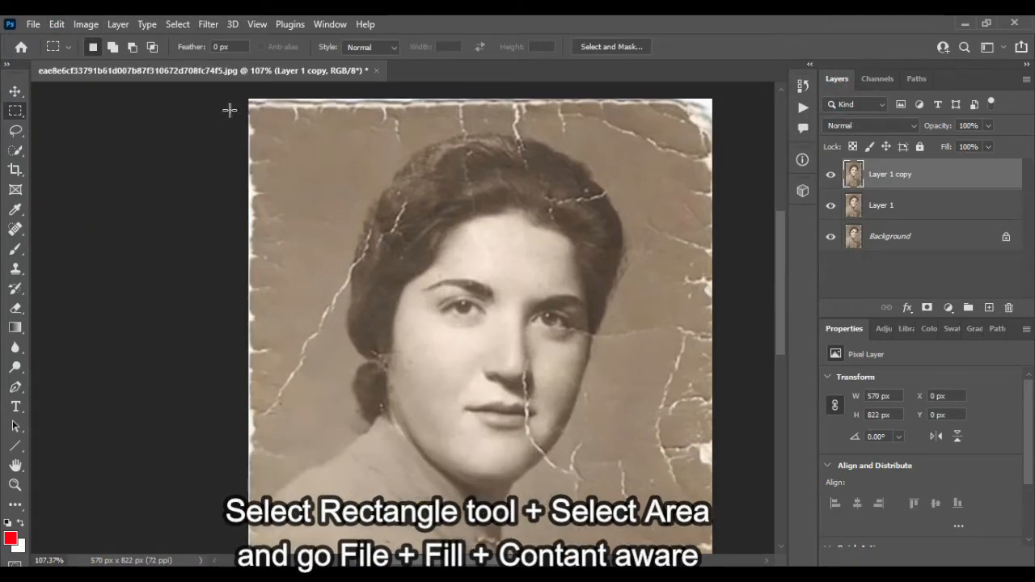
pyautogui.moveTo(231, 108); pyautogui.dragTo(269, 408)
pyautogui.click(56, 23)
pyautogui.click(127, 263)
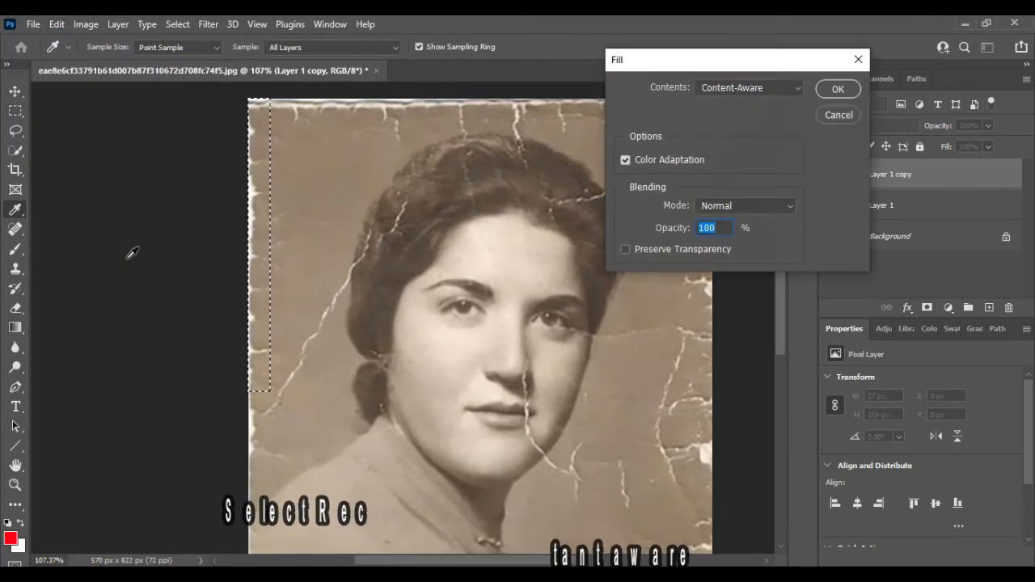
pyautogui.click(842, 90)
# Select a narrow strip along the middle of the photo's left edge and fill it with Content-Aware at 100% opacity.
pyautogui.scroll(-3, 297, 189)
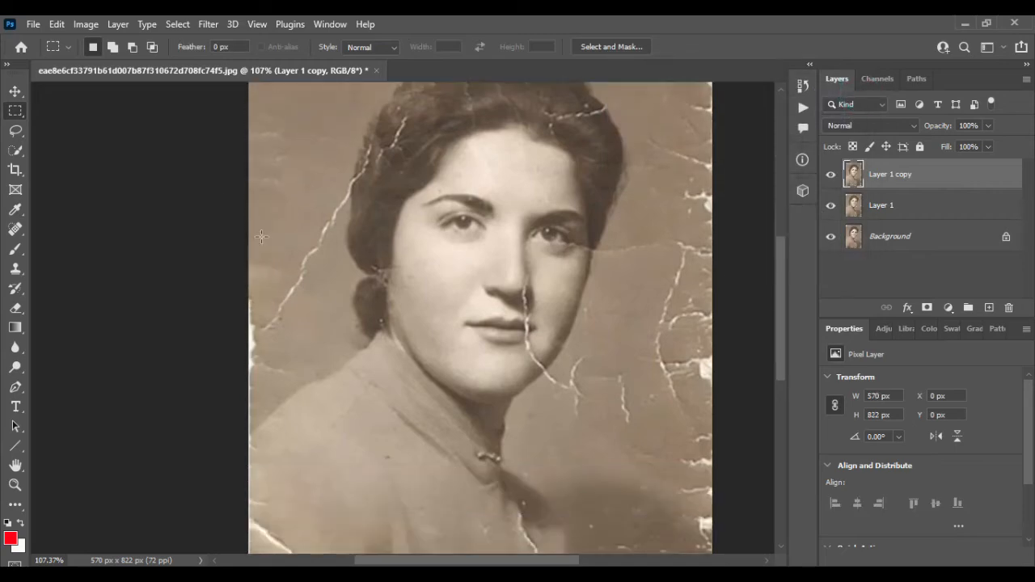
pyautogui.moveTo(226, 202); pyautogui.dragTo(265, 398)
pyautogui.click(56, 24)
pyautogui.click(126, 261)
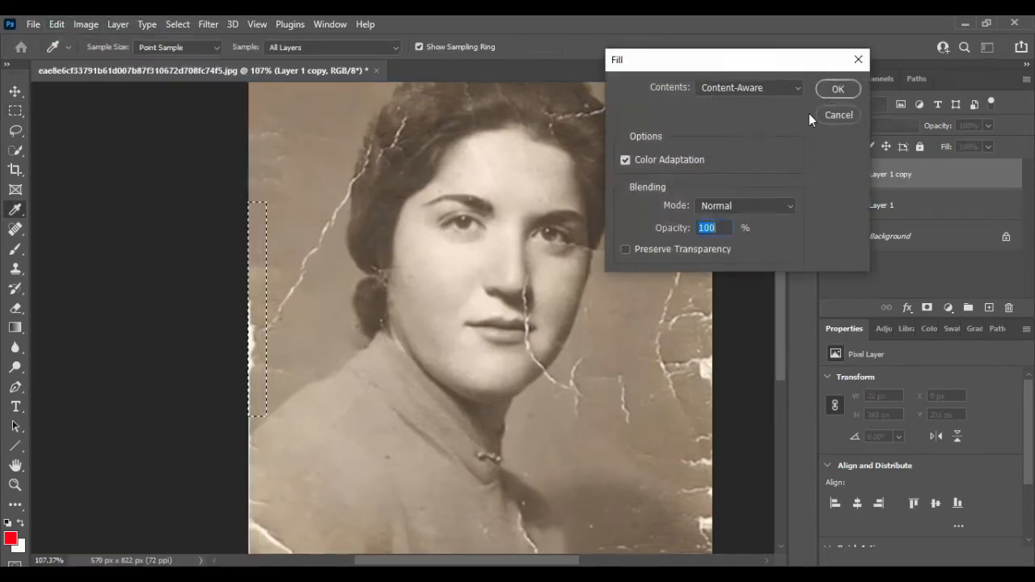
pyautogui.click(842, 90)
# Select a strip of about 35 × 240 px at the lower end of the left edge and fill it with Content-Aware.
pyautogui.scroll(-10, 296, 180)
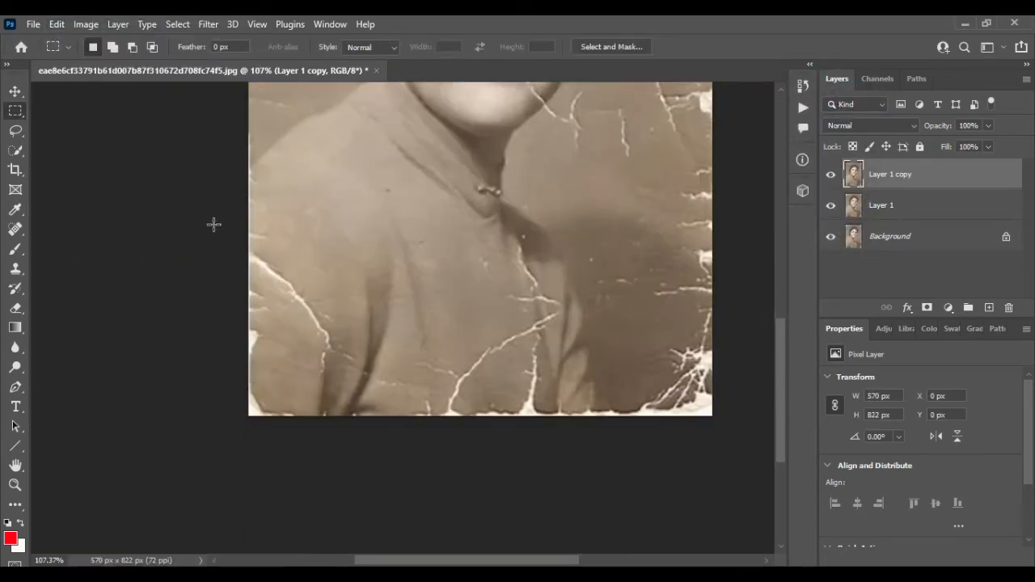
pyautogui.moveTo(213, 223); pyautogui.dragTo(277, 420)
pyautogui.click(56, 24)
pyautogui.click(113, 258)
pyautogui.click(842, 90)
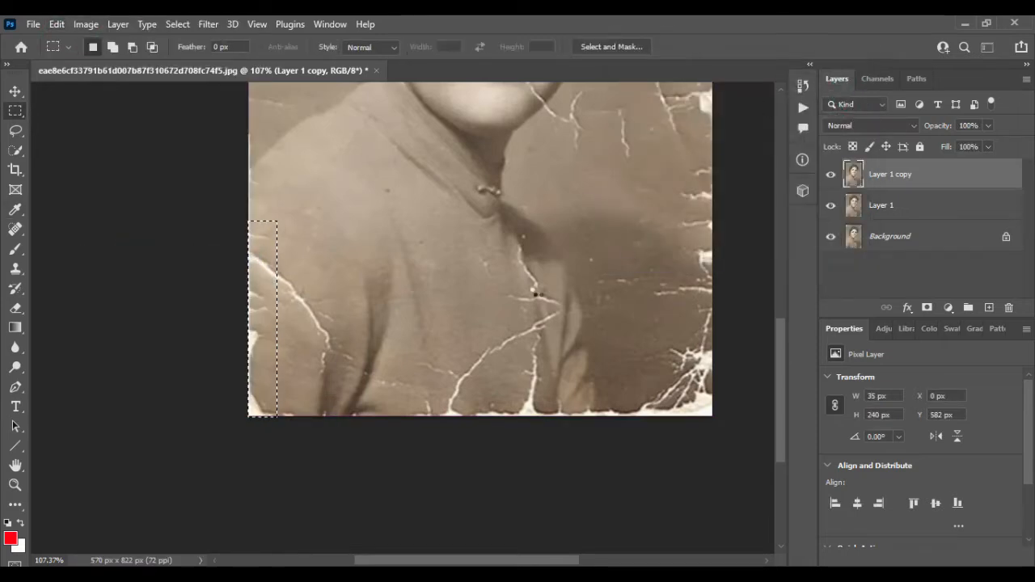
# Select a strip of about 194 × 23 px along the middle of the bottom edge and fill it with Content-Aware.
pyautogui.moveTo(398, 398); pyautogui.dragTo(558, 428)
pyautogui.click(56, 24)
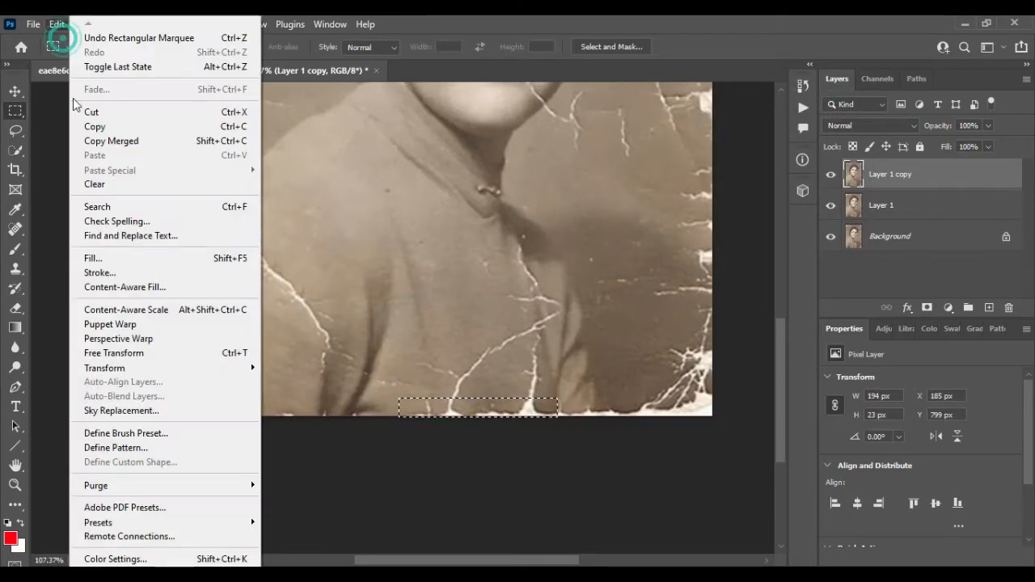
pyautogui.click(113, 258)
pyautogui.click(837, 89)
# Select a strip of about 570 × 30 px across the photo's whole top edge, fill it with Content-Aware, and deselect.
pyautogui.scroll(15, 301, 182)
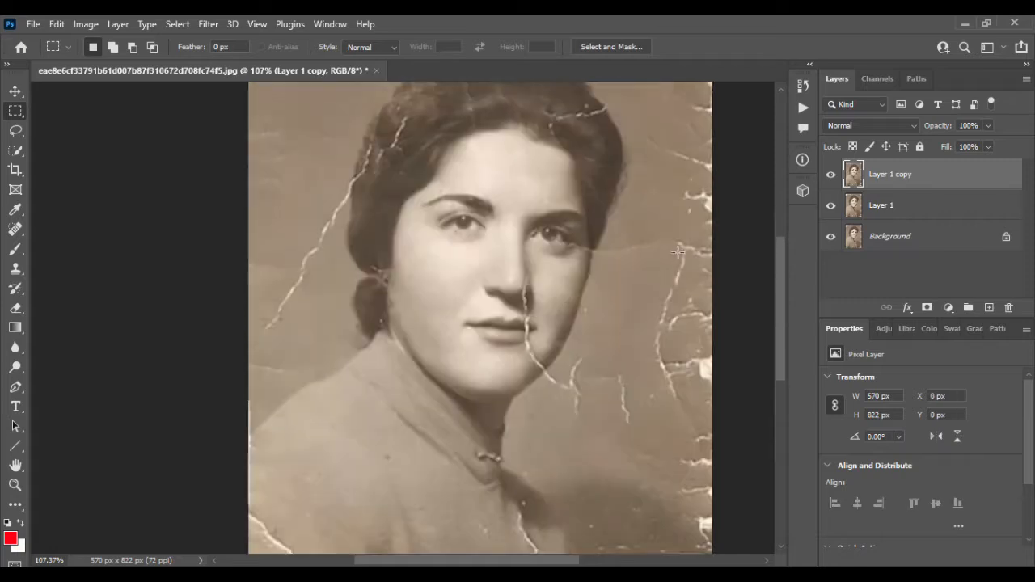
pyautogui.moveTo(243, 193); pyautogui.dragTo(715, 220)
pyautogui.click(56, 24)
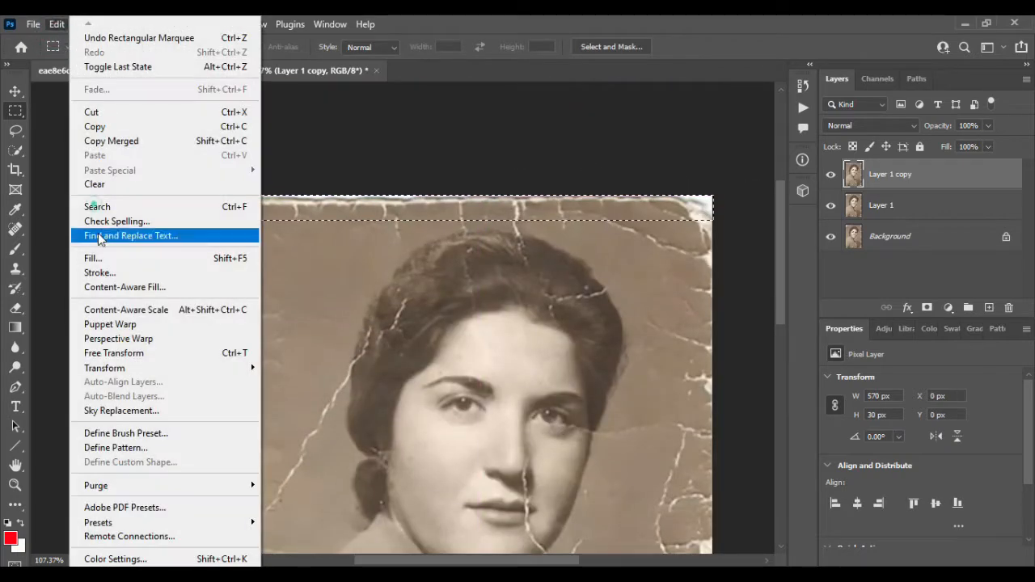
pyautogui.click(100, 257)
pyautogui.click(57, 24)
pyautogui.click(113, 258)
pyautogui.click(835, 89)
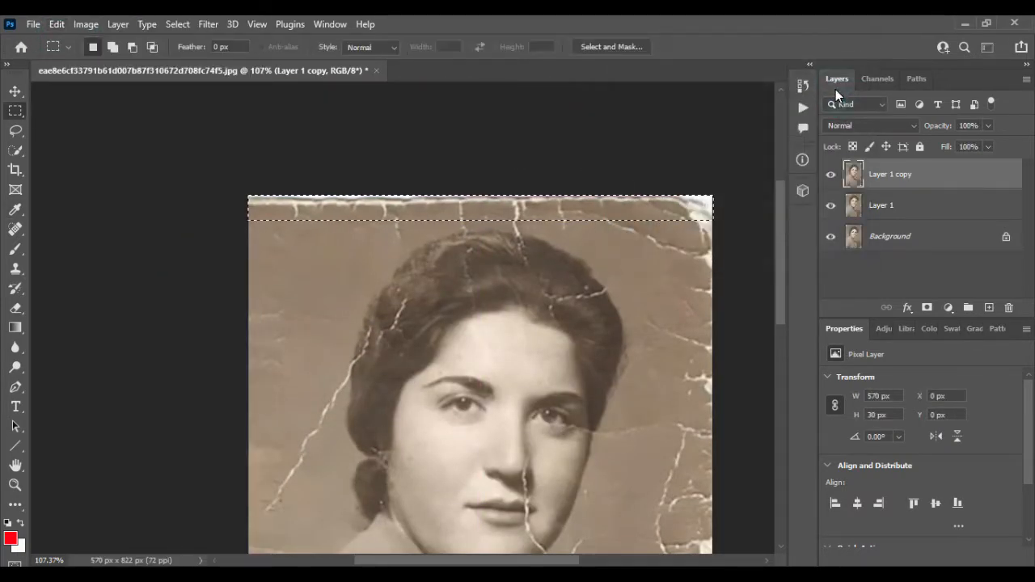
pyautogui.hotkey('ctrl', 'd')
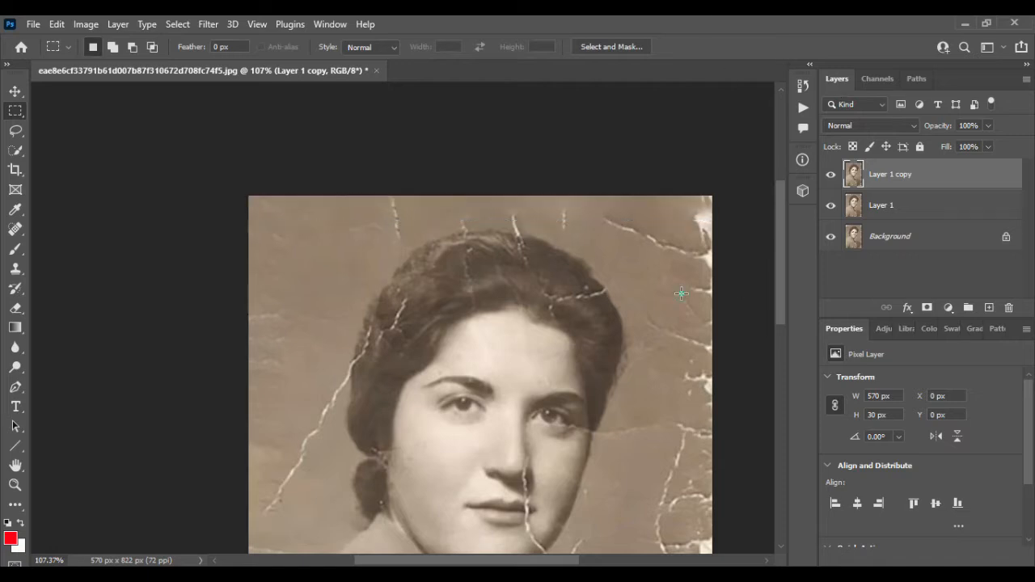
# Select a full-height strip of about 41 × 822 px along the right edge, fill it with Content-Aware, and deselect.
pyautogui.scroll(-2, 599, 310)
pyautogui.hscroll(3, 599, 310)
pyautogui.moveTo(638, 99); pyautogui.dragTo(558, 478)
pyautogui.click(56, 23)
pyautogui.click(112, 257)
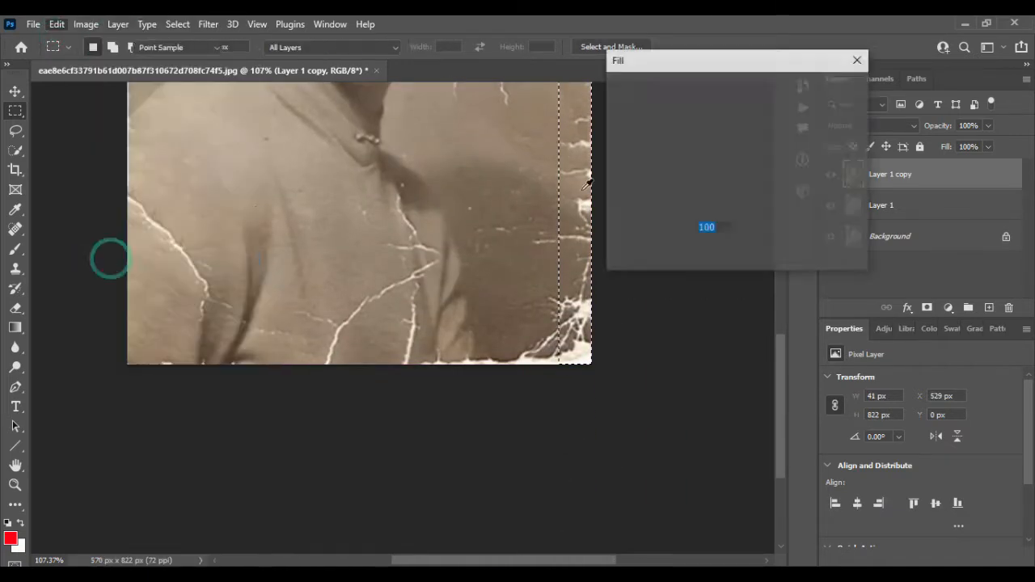
pyautogui.click(839, 91)
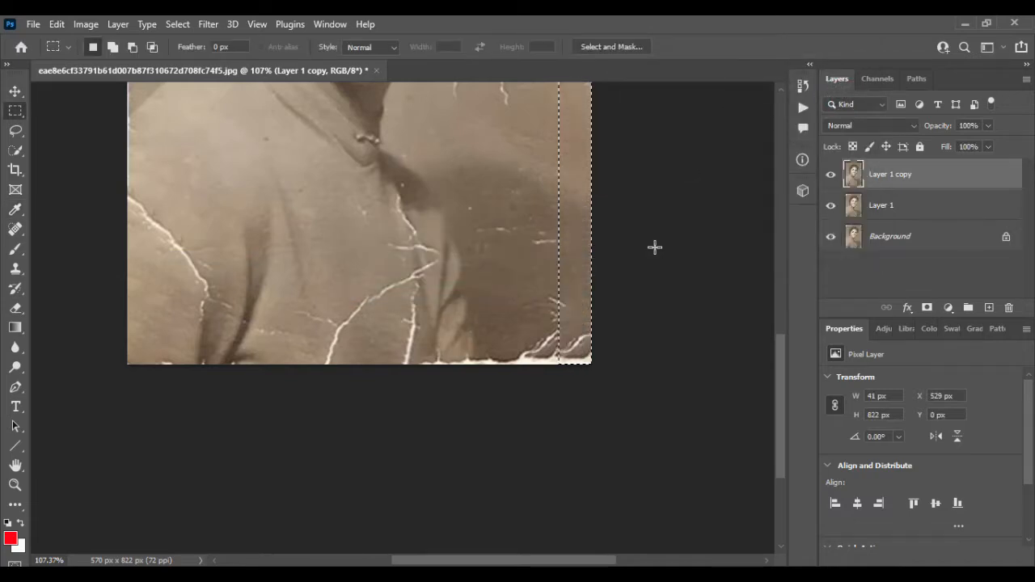
pyautogui.scroll(5, 631, 267)
pyautogui.scroll(-3, 630, 265)
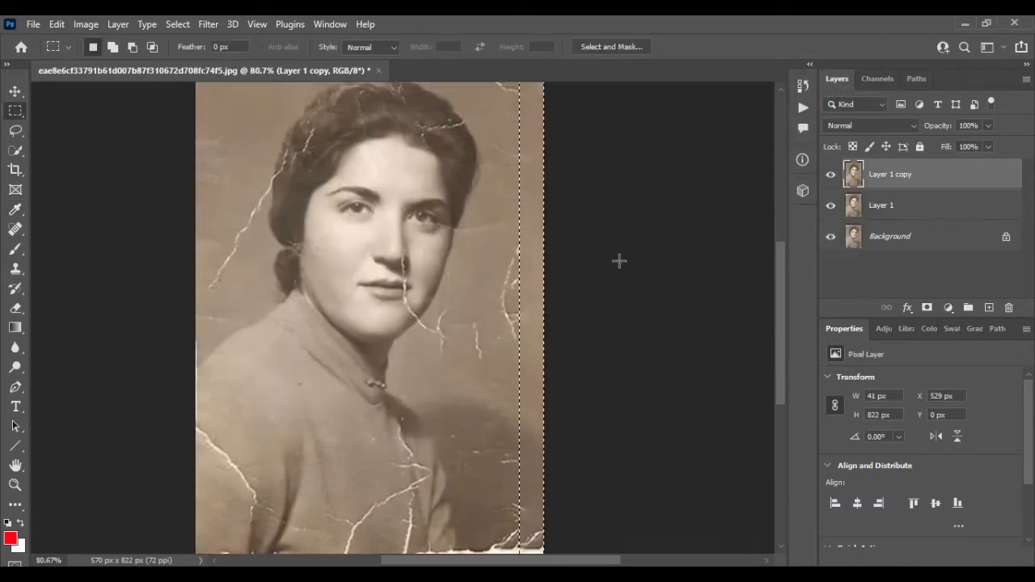
pyautogui.hotkey('ctrl', 'd')
# Select the cracked lower-right corner, about 106 × 133 px, and fill it with Content-Aware.
pyautogui.scroll(5, 539, 407)
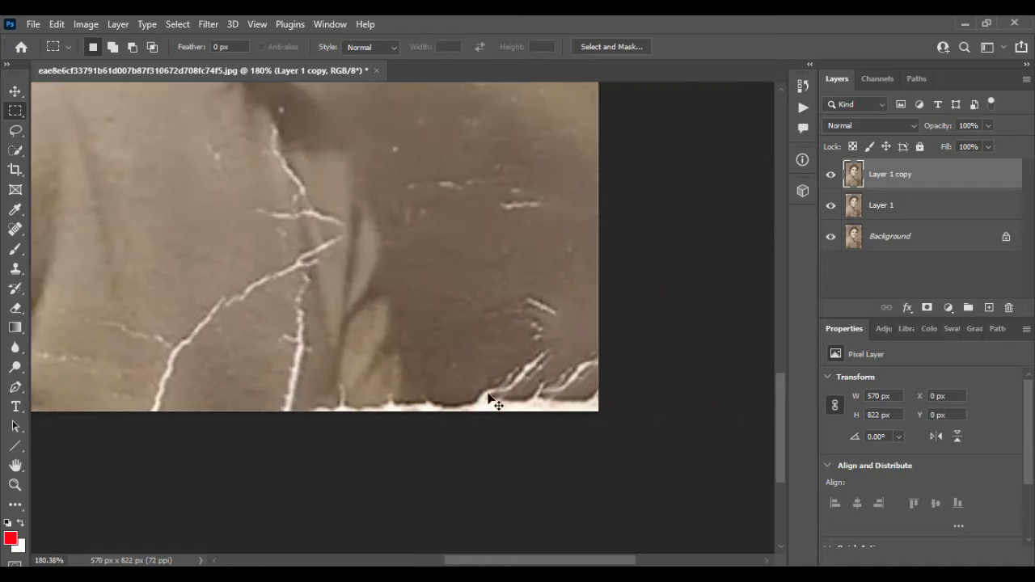
pyautogui.moveTo(672, 230); pyautogui.dragTo(453, 481)
pyautogui.click(56, 23)
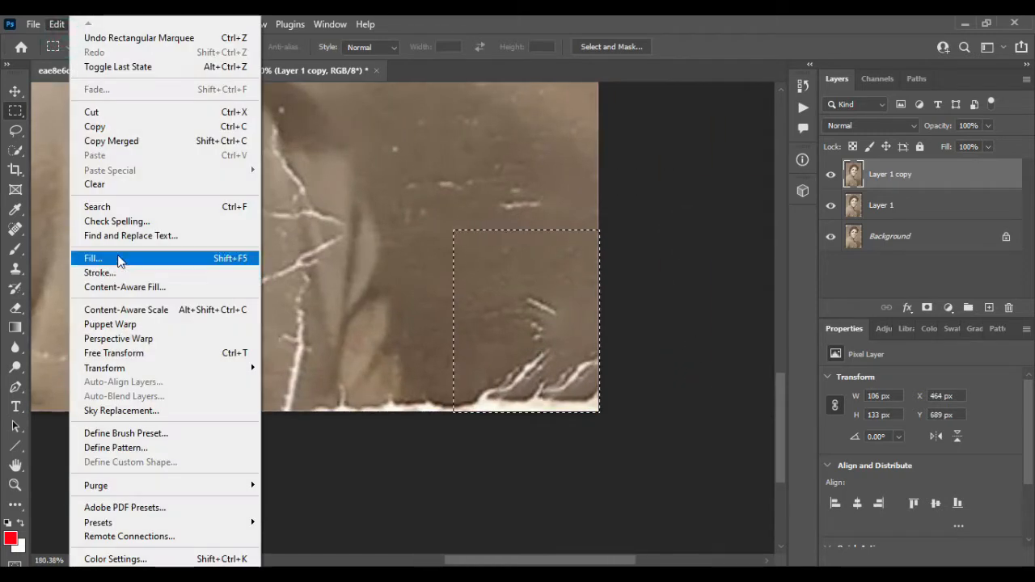
pyautogui.click(124, 259)
pyautogui.click(838, 90)
# Select the remaining white strip of about 148 × 13 px on the bottom edge and fill it with Content-Aware.
pyautogui.press('m')
pyautogui.moveTo(494, 414); pyautogui.dragTo(290, 394)
pyautogui.click(57, 24)
pyautogui.click(125, 257)
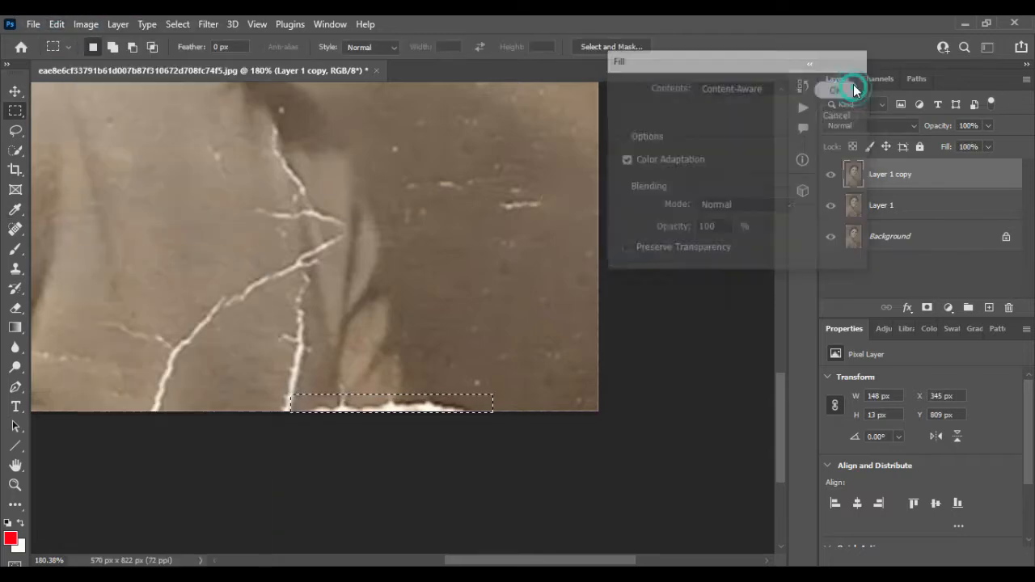
pyautogui.click(845, 87)
# Select a strip of about 158 × 18 px at the left end of the bottom edge, fill it with Content-Aware, and deselect.
pyautogui.hscroll(-4, 513, 347)
pyautogui.moveTo(109, 388); pyautogui.dragTo(338, 469)
pyautogui.click(57, 24)
pyautogui.click(105, 257)
pyautogui.click(841, 89)
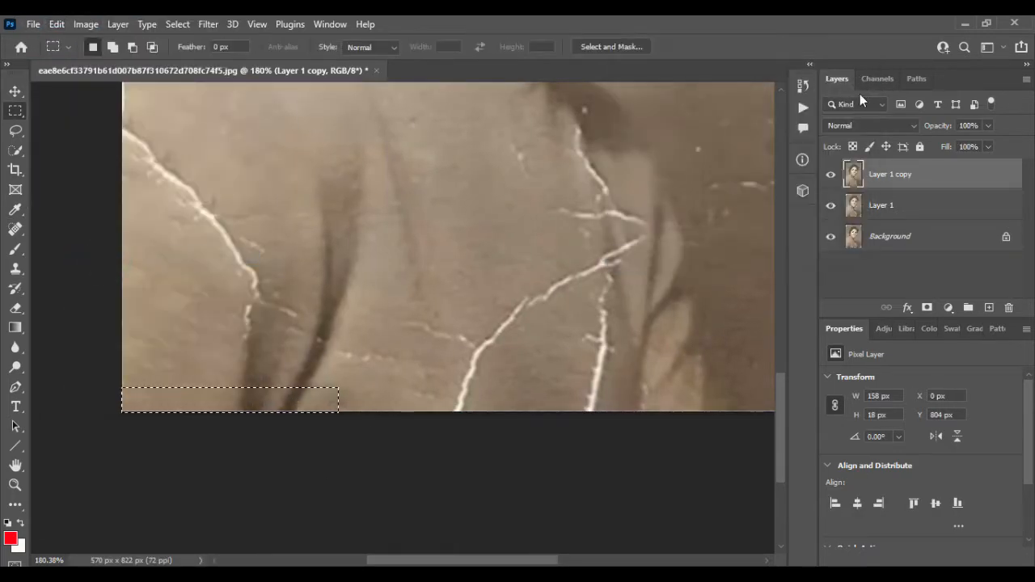
pyautogui.click(475, 301)
pyautogui.hscroll(3, 451, 329)
pyautogui.moveTo(221, 196); pyautogui.dragTo(476, 412)
pyautogui.click(525, 346)
# Lasso the branching crack on the lower front of the garment, fill it with Content-Aware, and deselect.
pyautogui.click(15, 130)
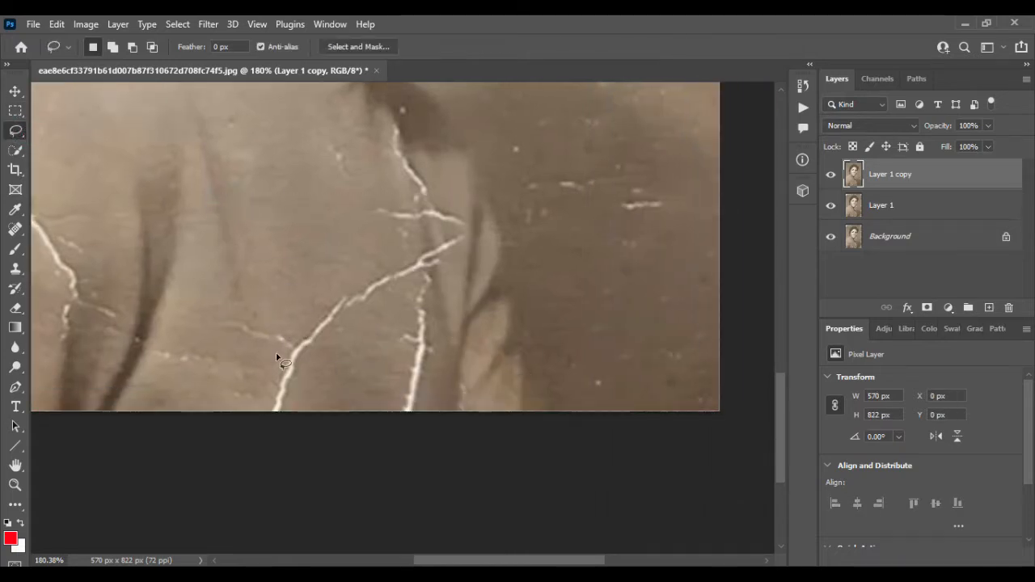
pyautogui.scroll(2, 276, 353)
pyautogui.moveTo(263, 321)
pyautogui.mouseDown()
pyautogui.moveTo(329, 299)
pyautogui.moveTo(406, 249)
pyautogui.mouseUp()
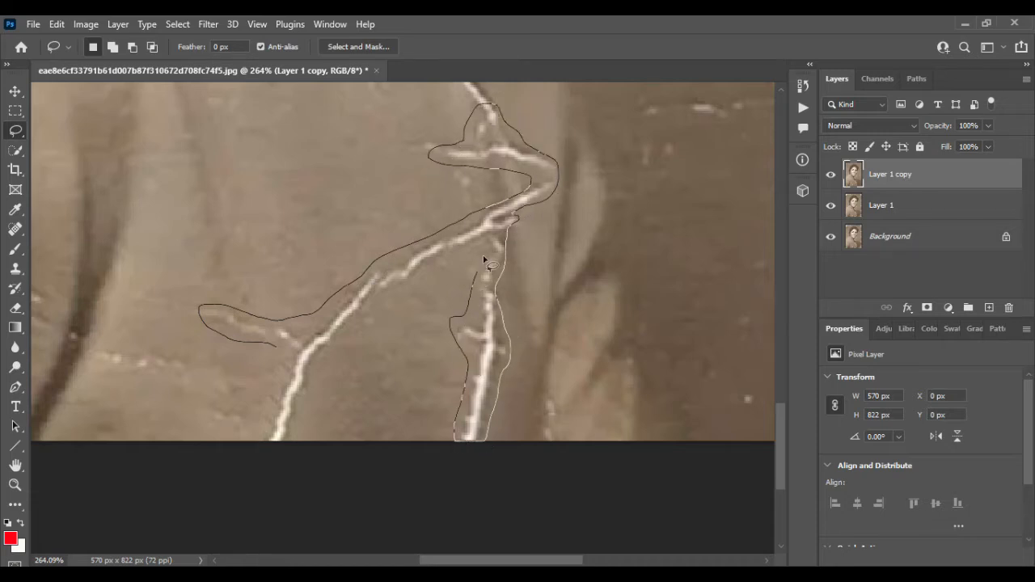
pyautogui.click(57, 24)
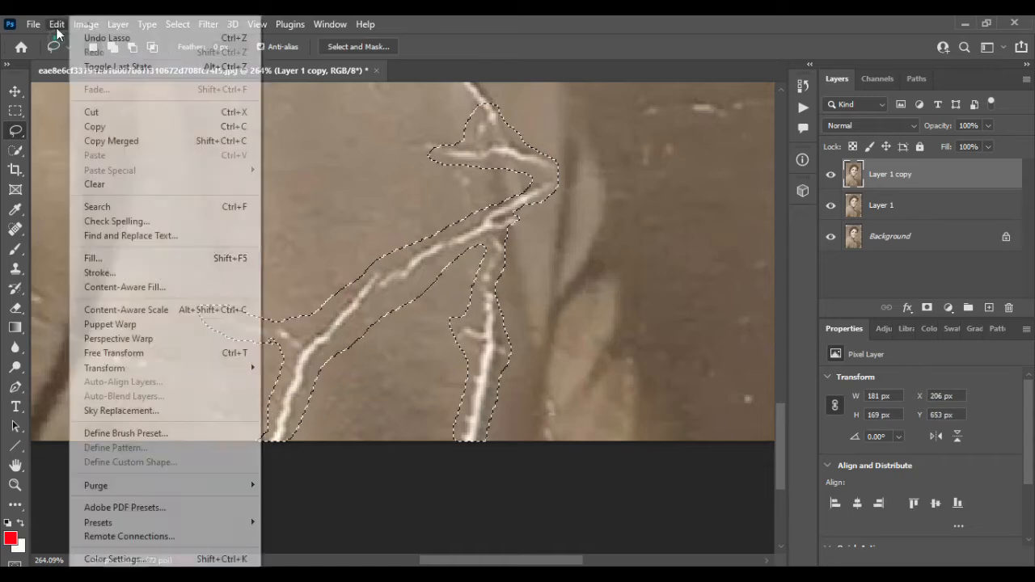
pyautogui.click(91, 254)
pyautogui.click(838, 89)
pyautogui.hotkey('ctrl', 'd')
# Lasso the long diagonal crack running from the left edge across the sleeve, fill it with Content-Aware, and deselect.
pyautogui.scroll(-12, 608, 283)
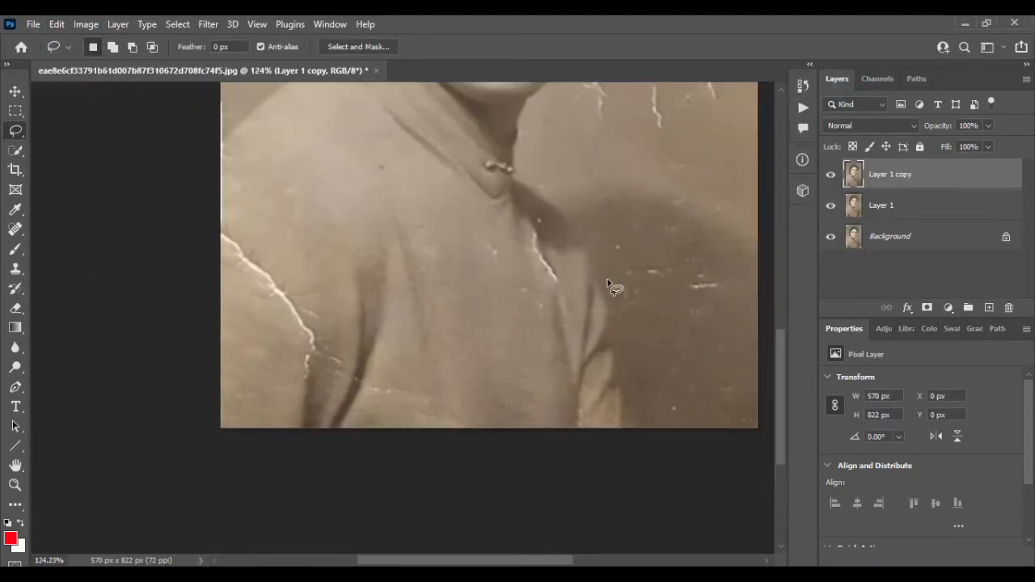
pyautogui.scroll(10, 370, 277)
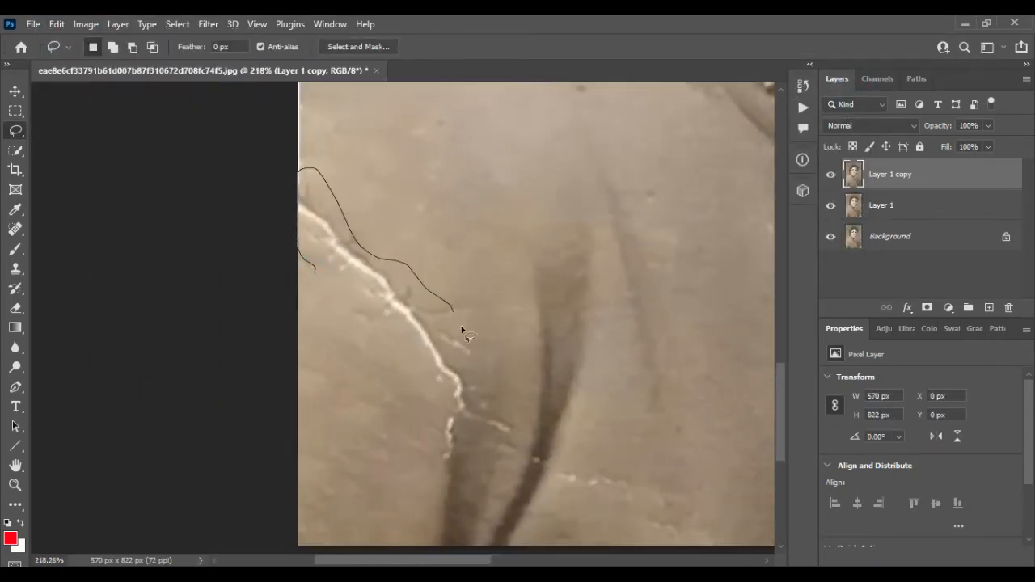
pyautogui.click(55, 24)
pyautogui.click(104, 253)
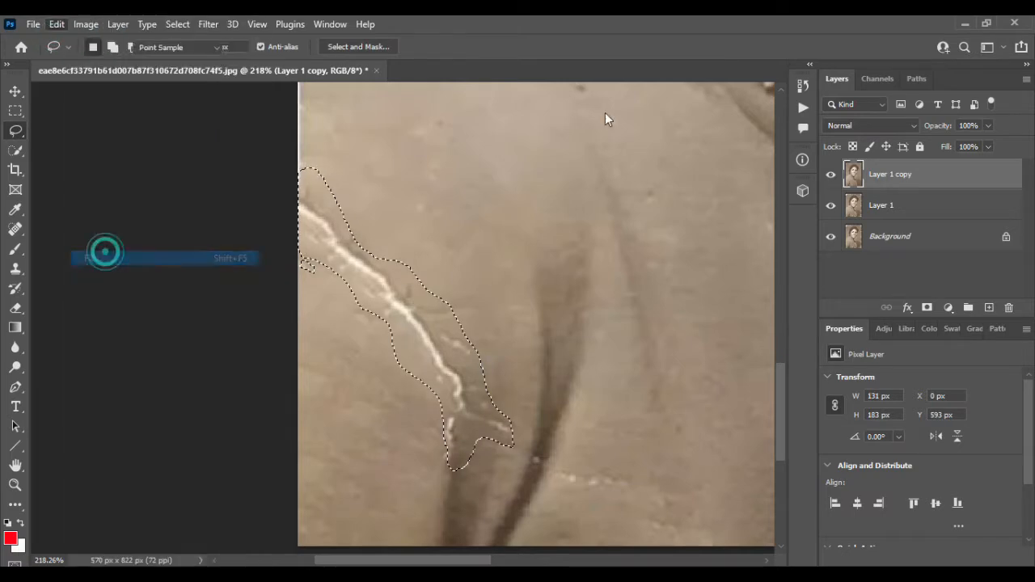
pyautogui.press('Return')
pyautogui.hotkey('ctrl', 'd')
# Lasso the short crack below the collar and add the faint scratch low on the garment to the selection.
pyautogui.scroll(-8, 555, 256)
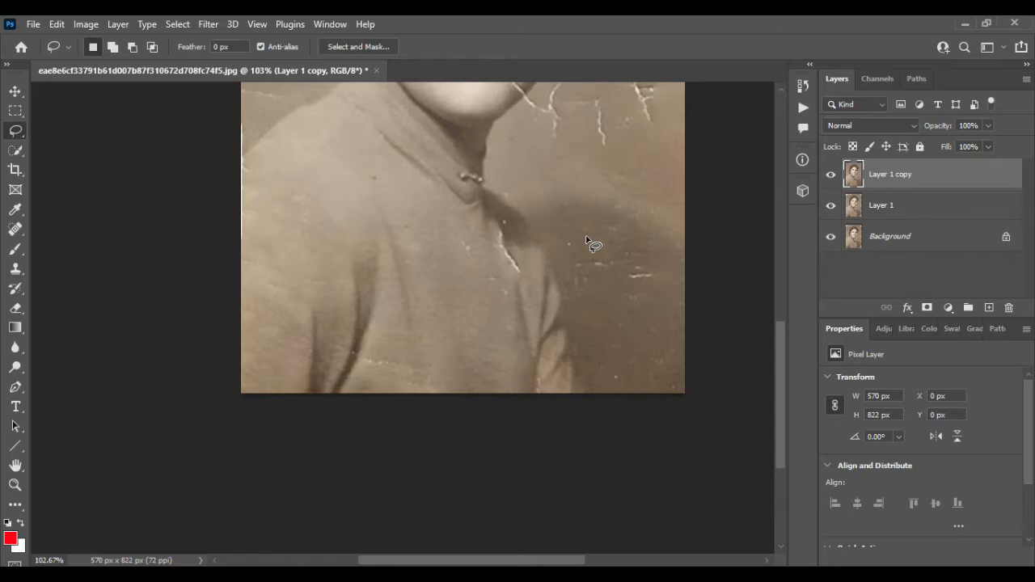
pyautogui.scroll(4, 564, 288)
pyautogui.moveTo(505, 264); pyautogui.dragTo(454, 185)
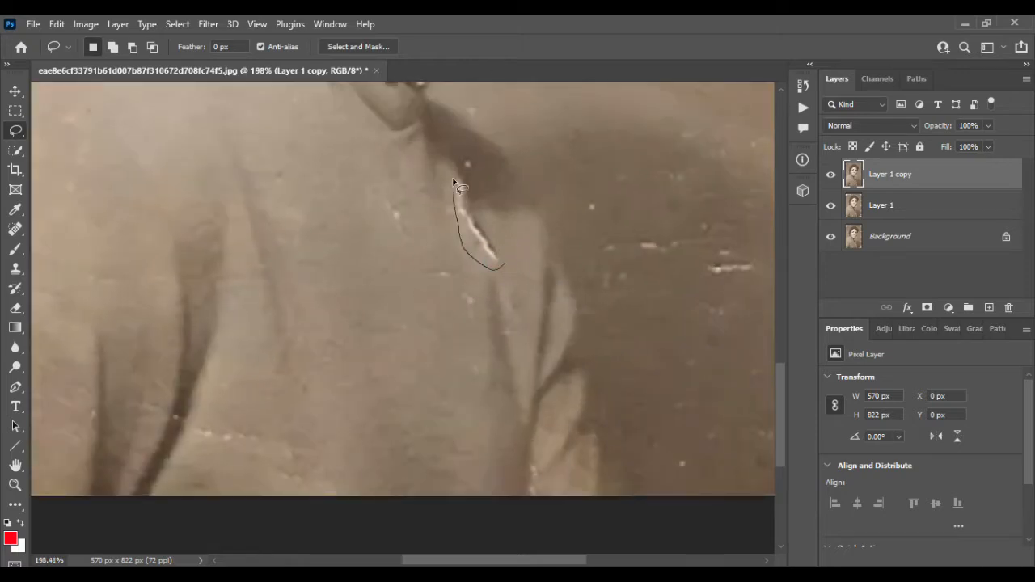
pyautogui.moveTo(504, 264); pyautogui.dragTo(503, 267)
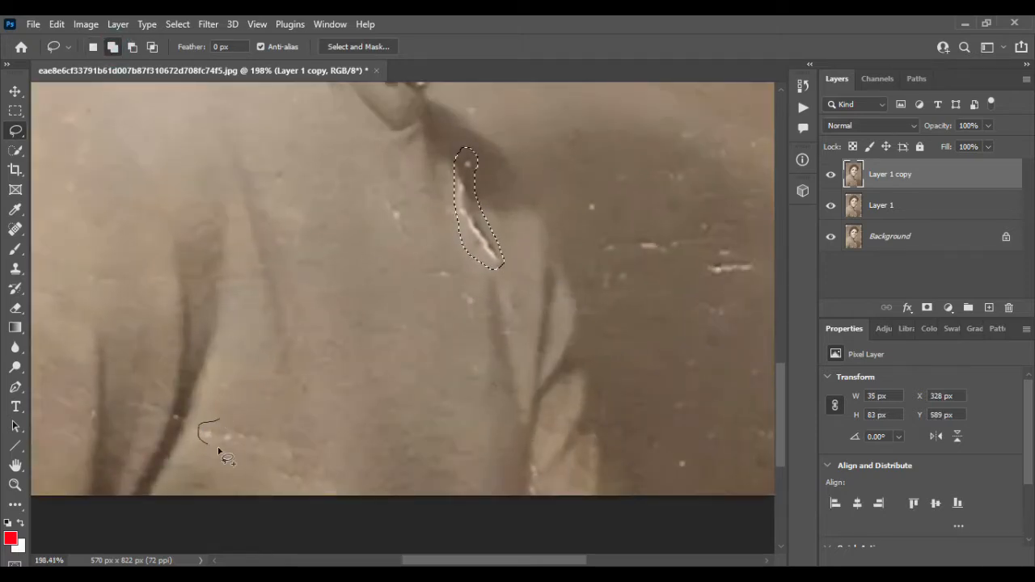
# Add the small bright mark at the collar's closure to the lasso selection.
pyautogui.scroll(-4, 397, 399)
pyautogui.scroll(1, 400, 392)
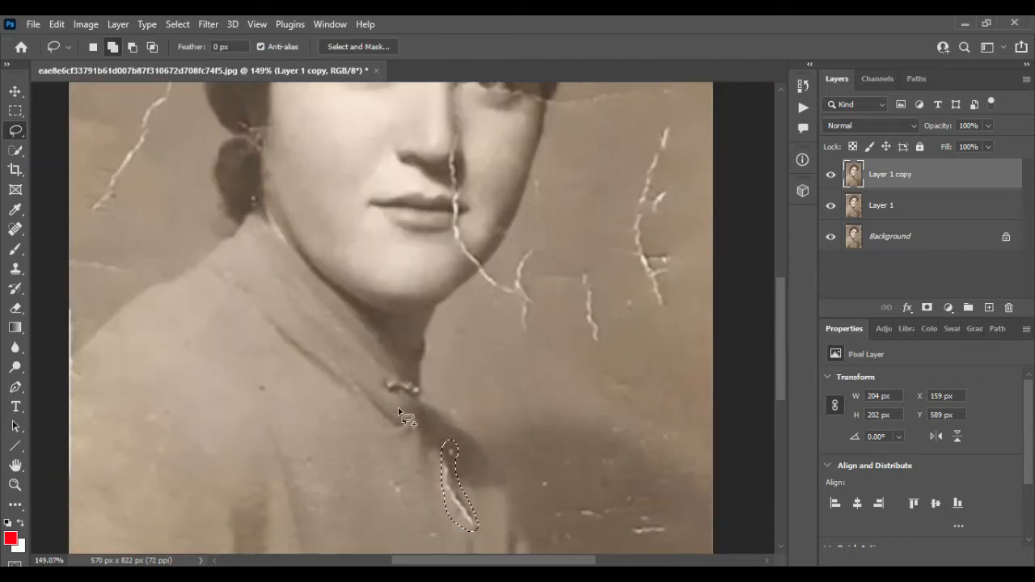
pyautogui.scroll(4, 396, 396)
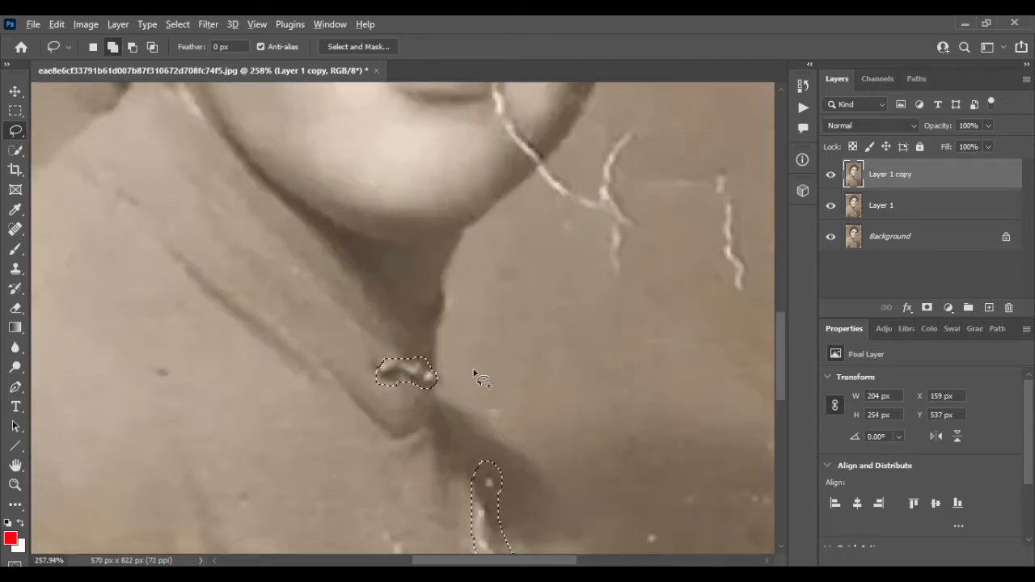
# Add the horizontal scratches in the dark background beside the shoulder to the lasso selection.
pyautogui.scroll(-3, 474, 372)
pyautogui.scroll(3, 469, 330)
pyautogui.moveTo(476, 331)
pyautogui.mouseDown()
pyautogui.moveTo(456, 314)
pyautogui.moveTo(507, 317)
pyautogui.mouseUp()
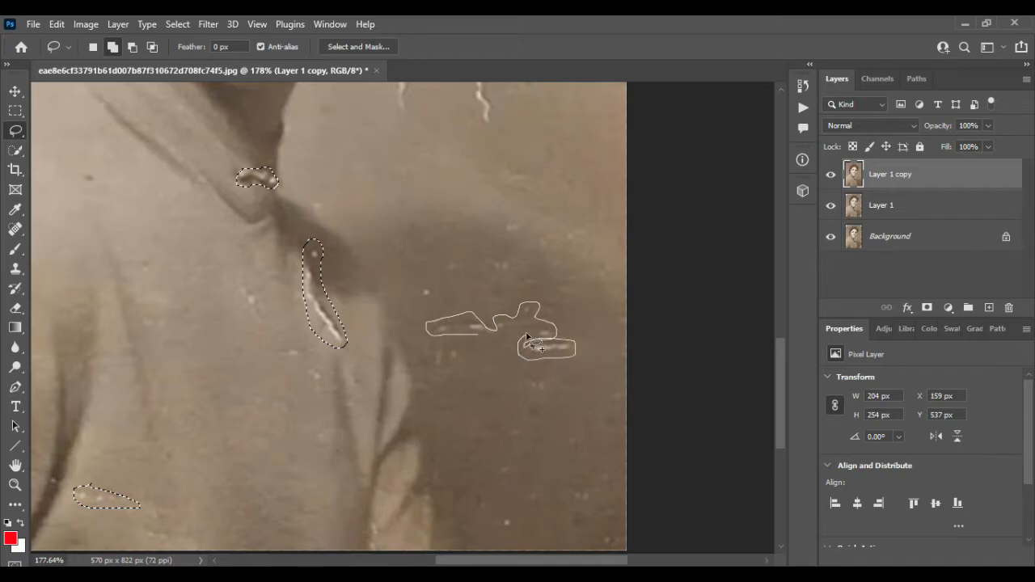
pyautogui.moveTo(496, 341); pyautogui.dragTo(495, 338)
# Add the background cracks beside the chin and farther toward the right edge to the lasso selection, including the small spot between them.
pyautogui.scroll(-2, 478, 275)
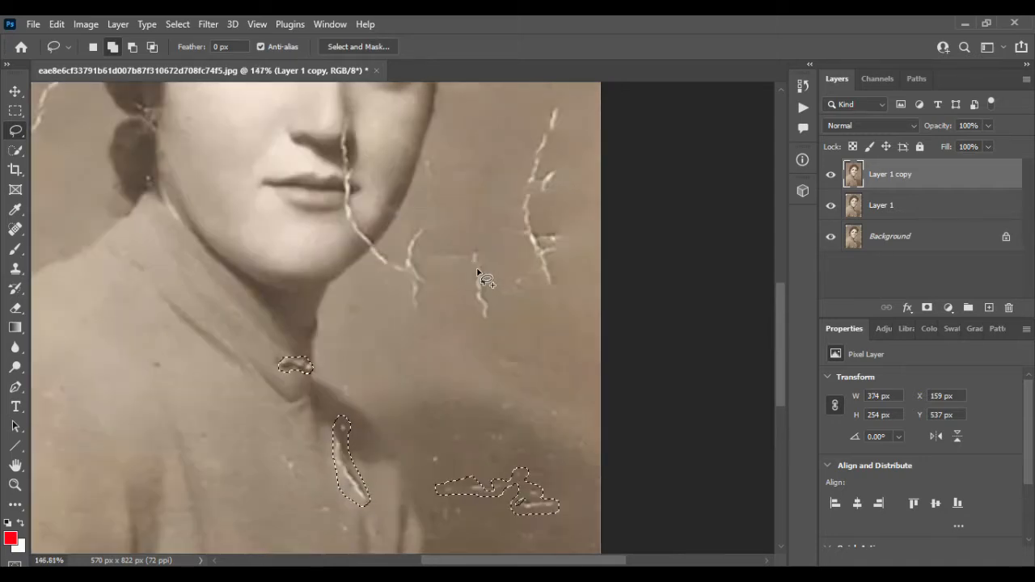
pyautogui.moveTo(512, 282)
pyautogui.mouseDown()
pyautogui.moveTo(529, 277)
pyautogui.moveTo(520, 271)
pyautogui.mouseUp()
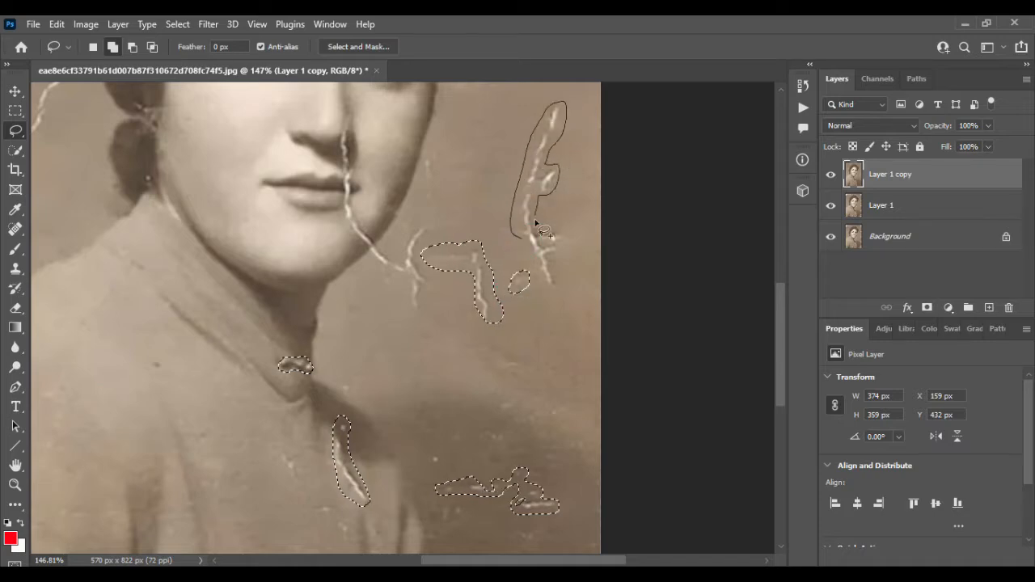
pyautogui.moveTo(533, 257); pyautogui.dragTo(537, 264)
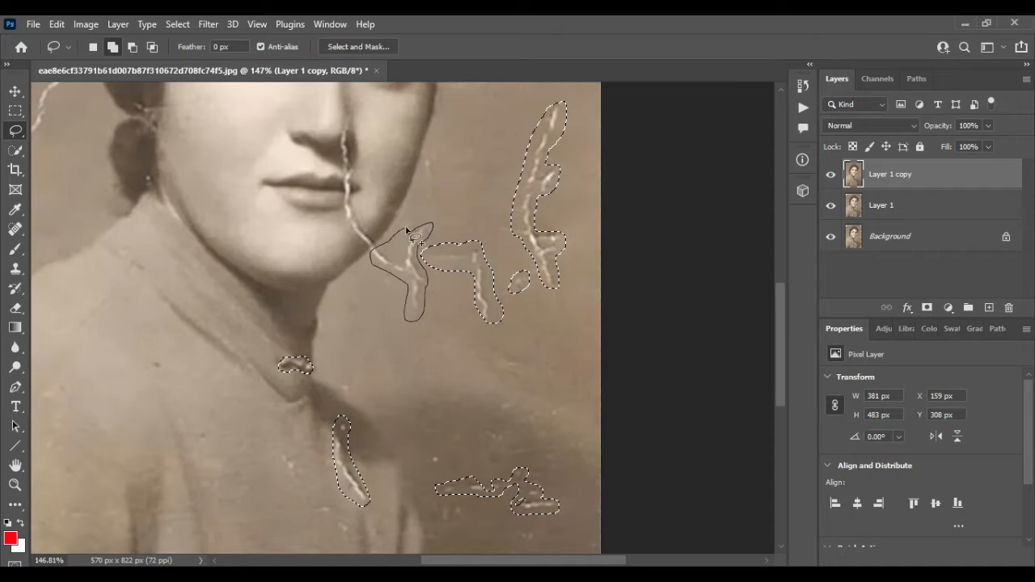
pyautogui.moveTo(407, 251); pyautogui.dragTo(410, 256)
# Add the faint diagonal scratch in the background beside the hair to the lasso selection.
pyautogui.scroll(-3, 462, 224)
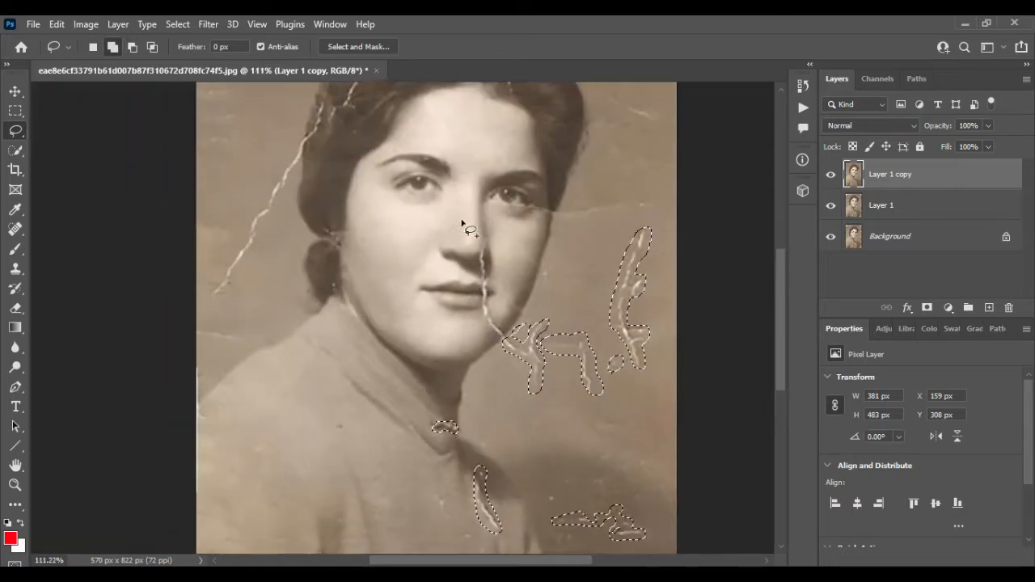
pyautogui.scroll(3, 462, 224)
pyautogui.moveTo(607, 208)
pyautogui.mouseDown()
pyautogui.moveTo(643, 243)
pyautogui.moveTo(608, 207)
pyautogui.mouseUp()
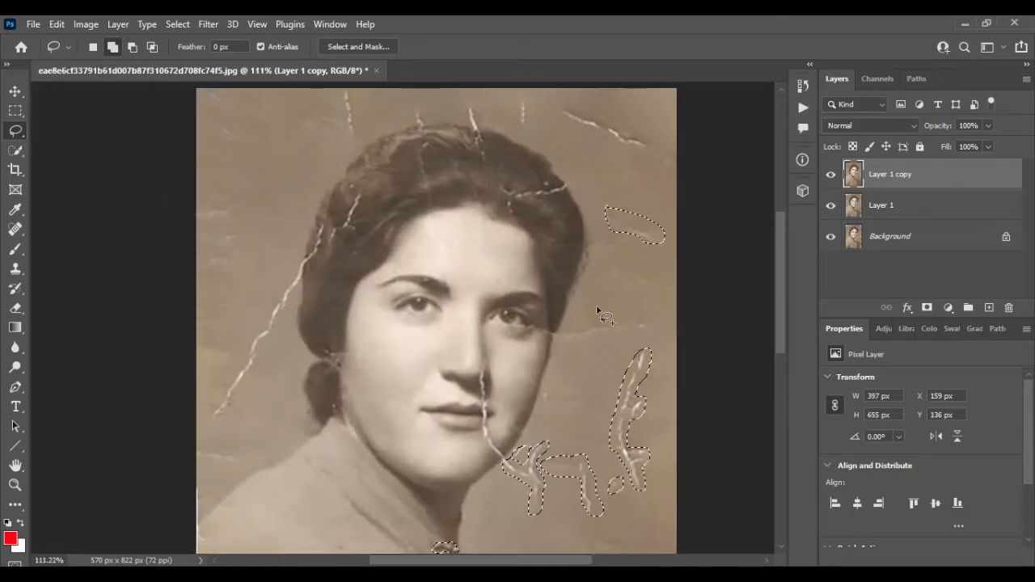
# Add the cracks and marks in the background above the hair, along the photo's upper edge, to the lasso selection.
pyautogui.scroll(3, 579, 212)
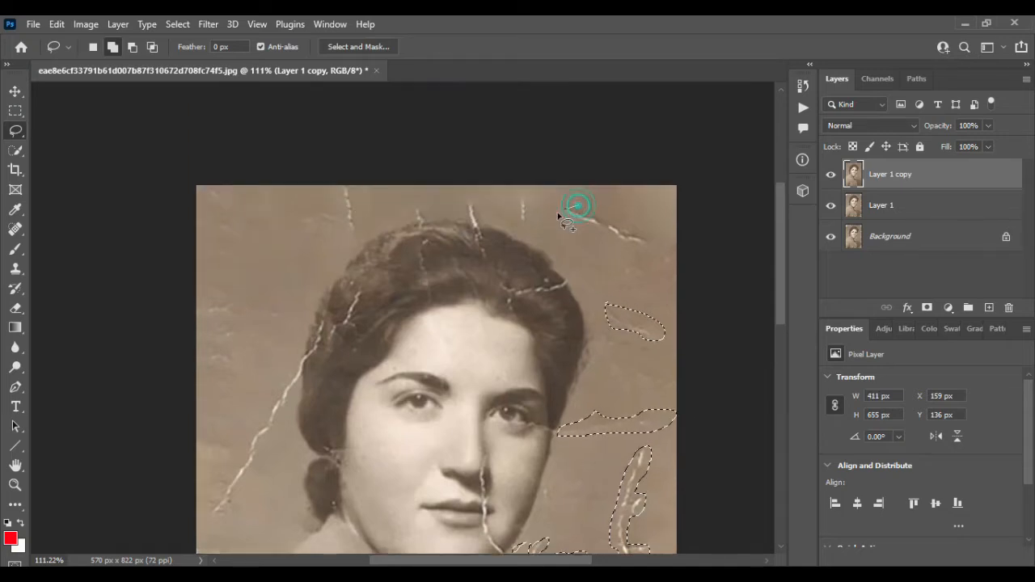
pyautogui.moveTo(613, 229); pyautogui.dragTo(579, 201)
pyautogui.moveTo(533, 193)
pyautogui.mouseDown()
pyautogui.moveTo(522, 224)
pyautogui.moveTo(534, 195)
pyautogui.mouseUp()
pyautogui.moveTo(482, 202); pyautogui.dragTo(462, 207)
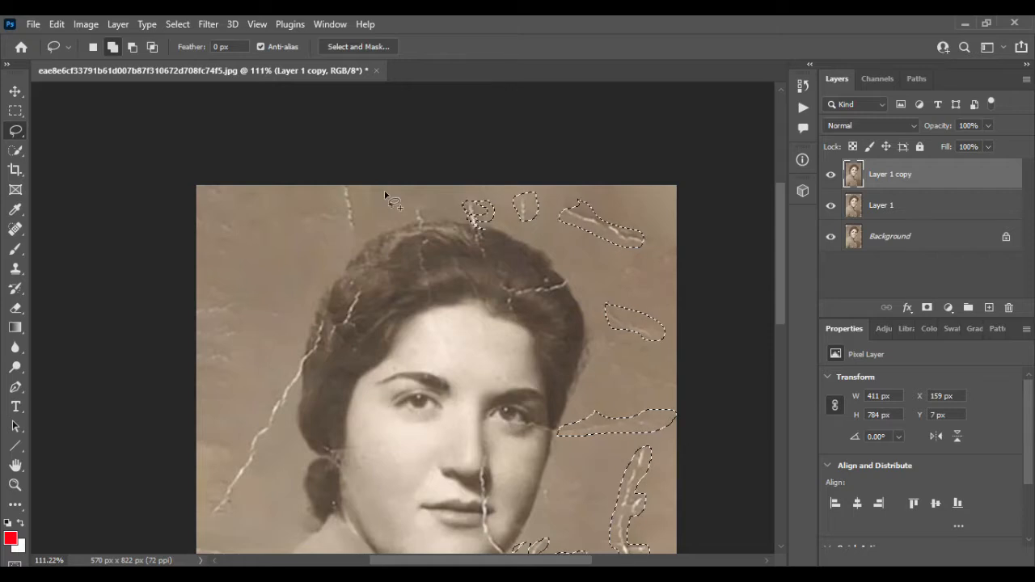
pyautogui.moveTo(380, 193)
pyautogui.mouseDown()
pyautogui.moveTo(354, 232)
pyautogui.moveTo(377, 193)
pyautogui.mouseUp()
# Add the crack in the hair, the long diagonal background crack beside it and the scratch above the shoulder to the lasso selection.
pyautogui.moveTo(366, 287); pyautogui.dragTo(333, 327)
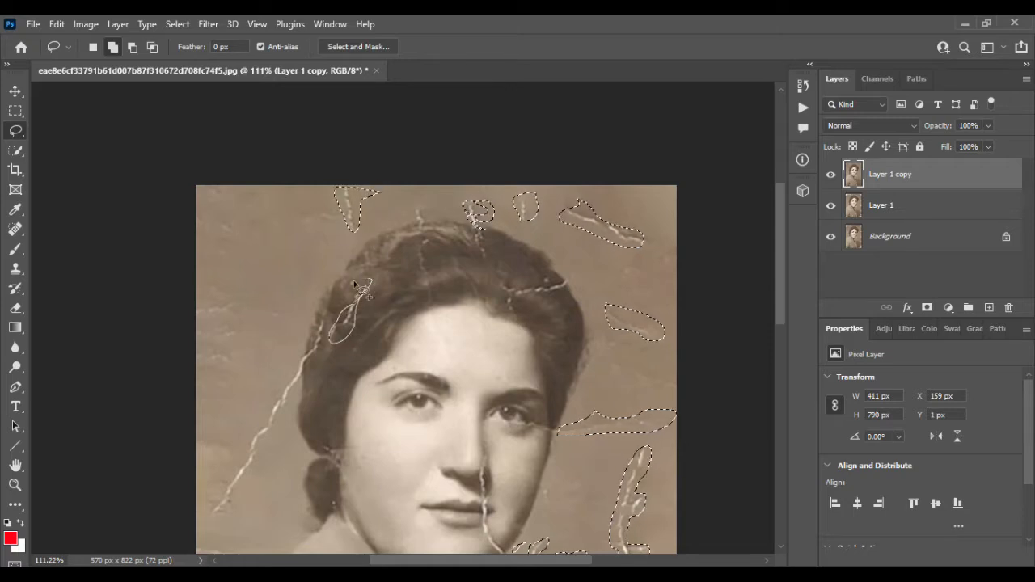
pyautogui.scroll(-3, 364, 316)
pyautogui.moveTo(275, 300); pyautogui.dragTo(289, 266)
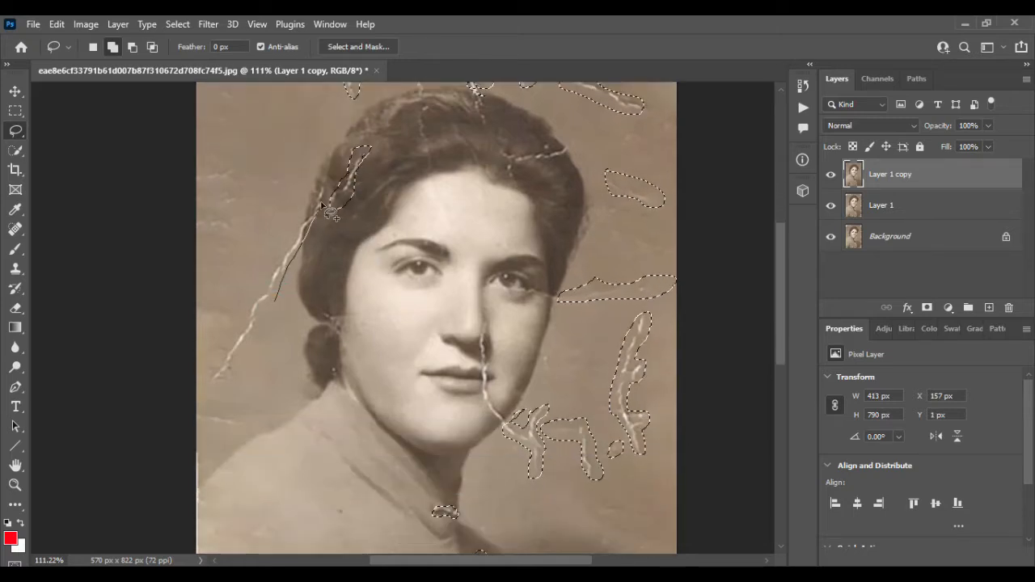
pyautogui.moveTo(211, 391); pyautogui.dragTo(266, 320)
pyautogui.moveTo(255, 417); pyautogui.dragTo(216, 415)
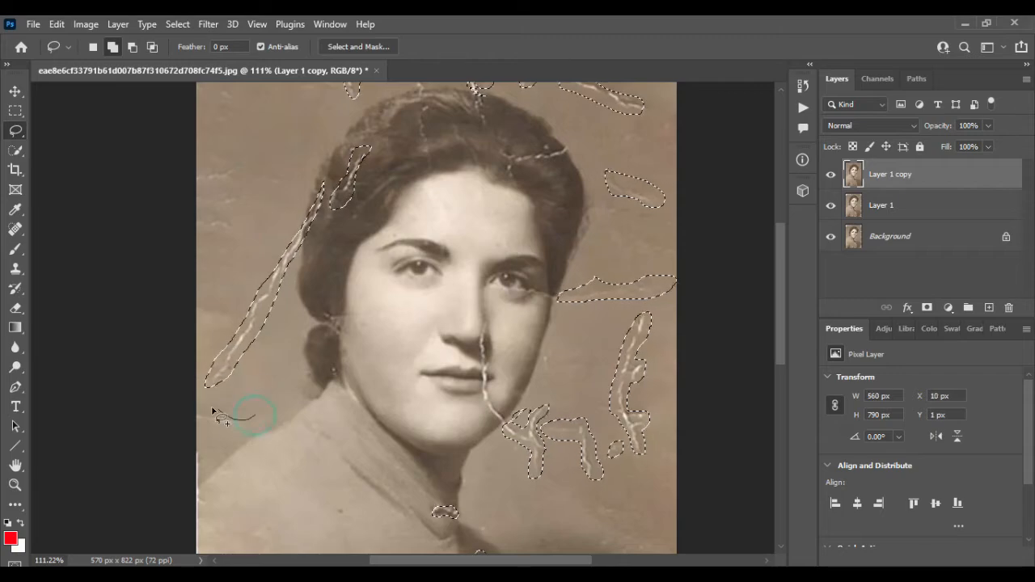
pyautogui.moveTo(224, 450); pyautogui.dragTo(231, 452)
# Fill all the selected cracks using Content-Aware contents and clear the selection.
pyautogui.scroll(-3, 247, 418)
pyautogui.scroll(-3, 268, 414)
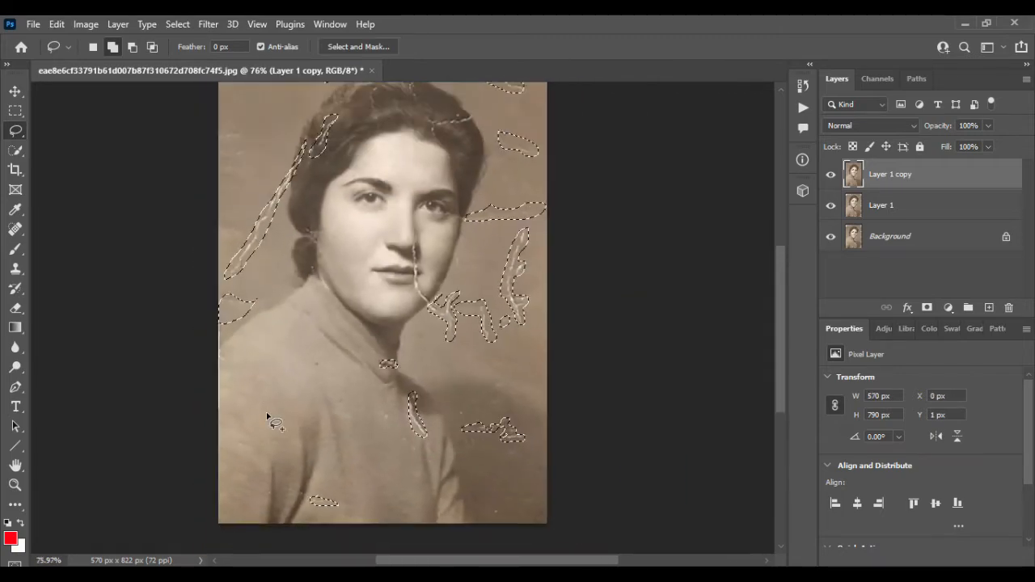
pyautogui.scroll(1, 268, 414)
pyautogui.click(56, 23)
pyautogui.click(80, 256)
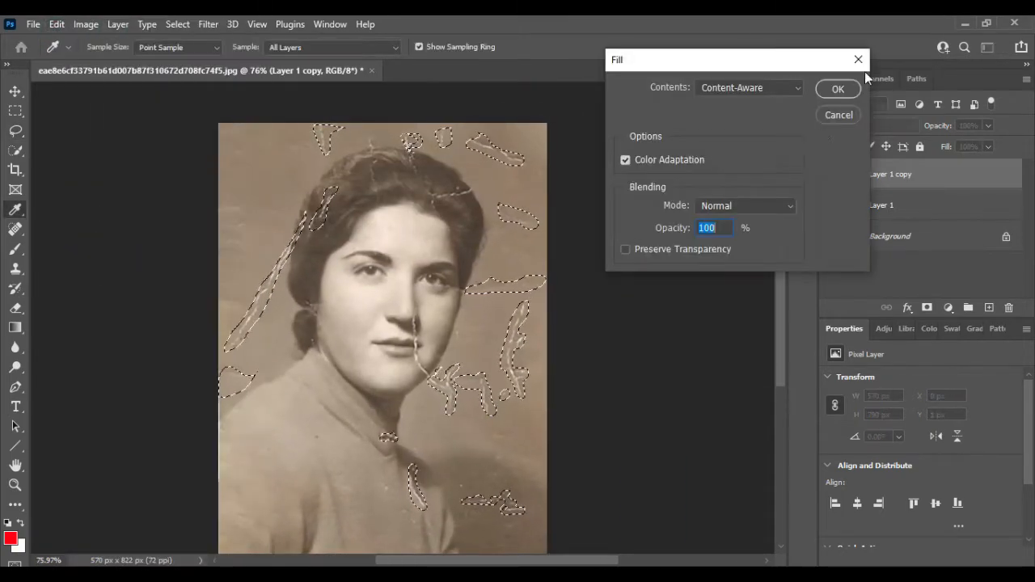
pyautogui.click(839, 87)
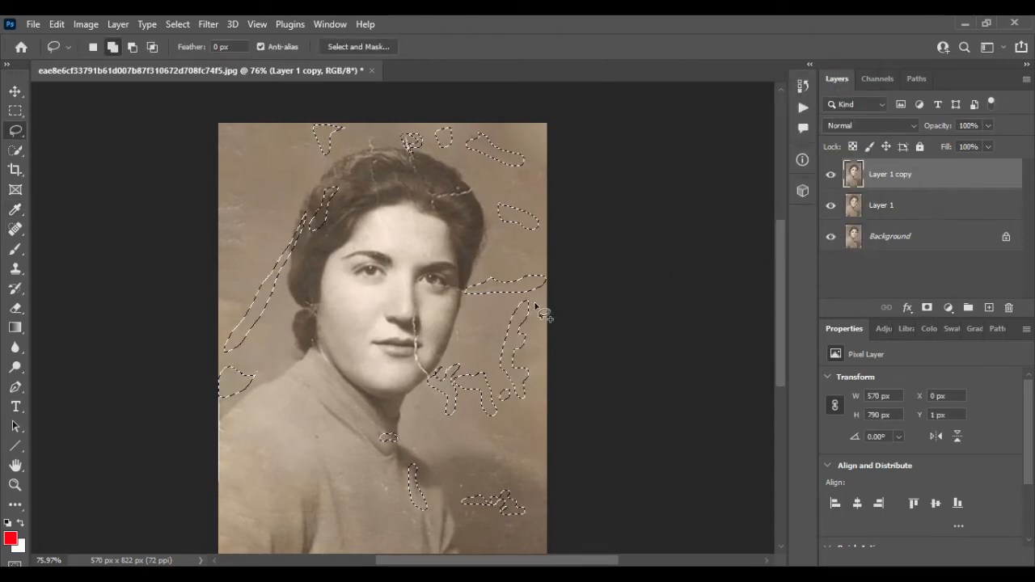
pyautogui.scroll(-1, 490, 342)
pyautogui.hotkey('ctrl', 'd')
# Clone nearby hair texture over the white cracks across the crown of the hair with the Clone Stamp tool.
pyautogui.scroll(6, 419, 184)
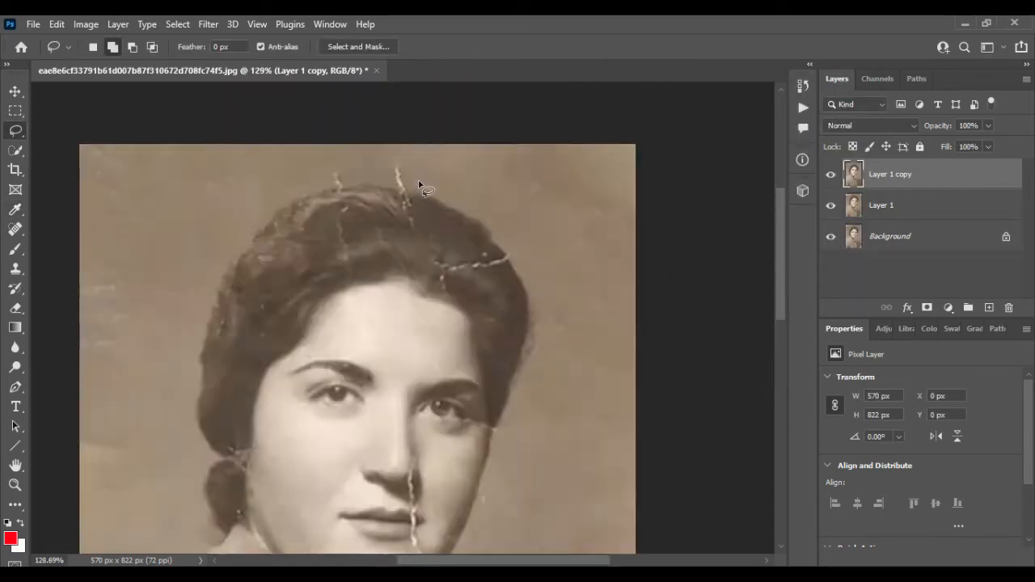
pyautogui.click(16, 253)
pyautogui.click(16, 267)
pyautogui.keyDown('alt'); pyautogui.click(483, 145); pyautogui.keyUp('alt')
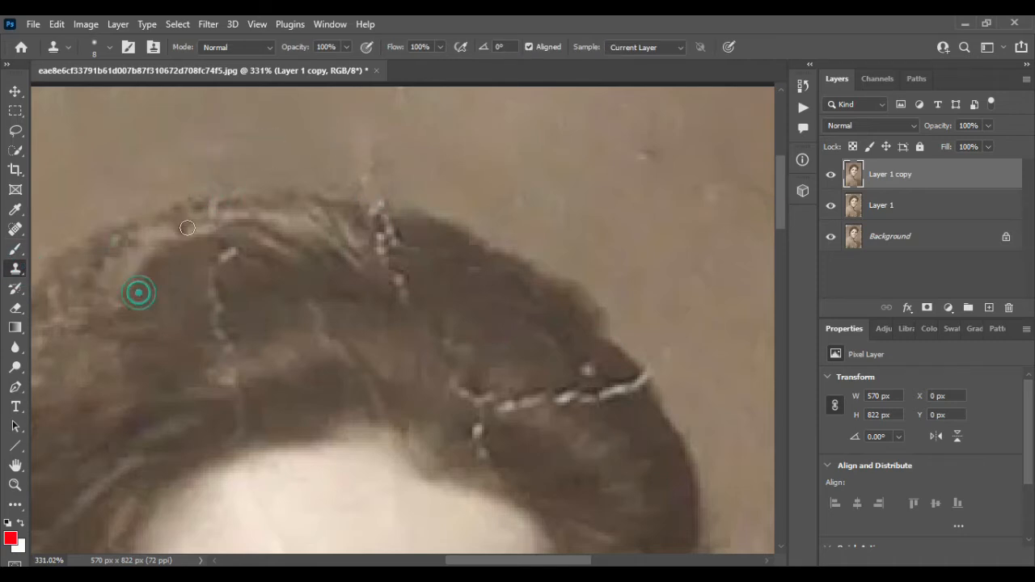
pyautogui.keyDown('alt'); pyautogui.click(319, 298); pyautogui.keyUp('alt')
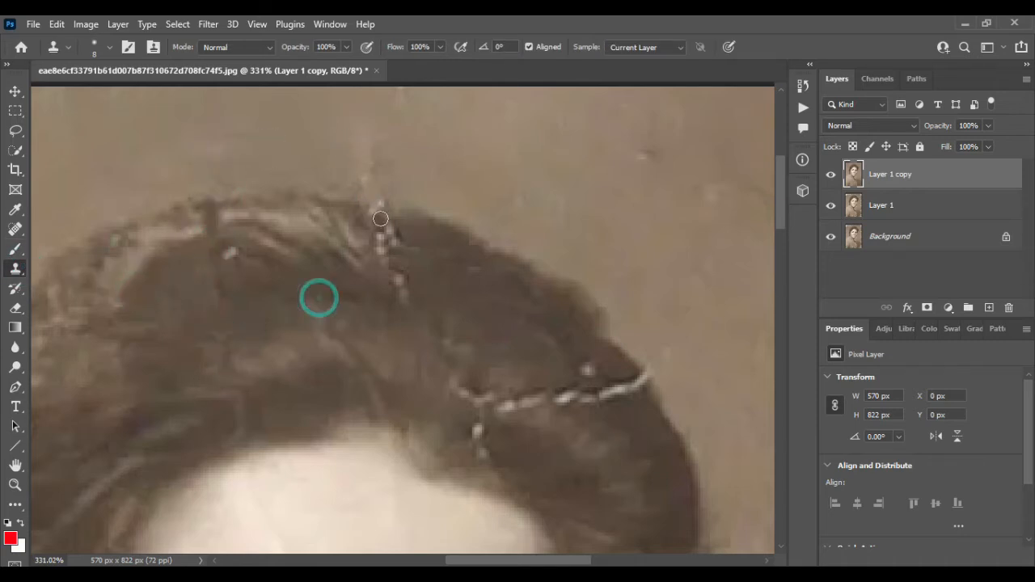
pyautogui.moveTo(373, 219); pyautogui.dragTo(400, 241)
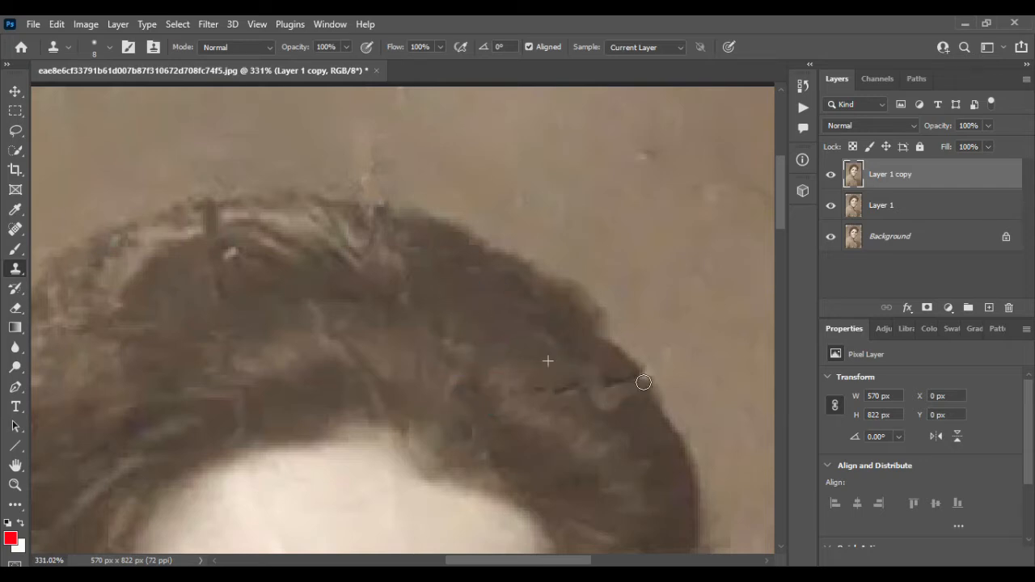
# Clone away the light marks where the hair bun, jawline and collar meet with the Clone Stamp tool.
pyautogui.scroll(-6, 650, 312)
pyautogui.scroll(-3, 651, 312)
pyautogui.hscroll(2, 651, 312)
pyautogui.scroll(6, 444, 314)
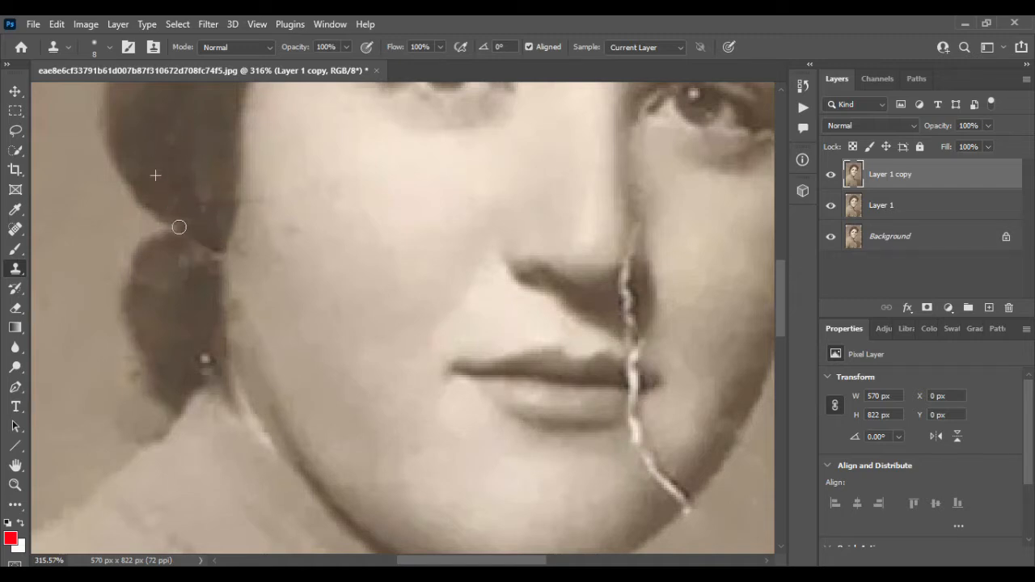
pyautogui.scroll(-2, 275, 318)
pyautogui.click(232, 229)
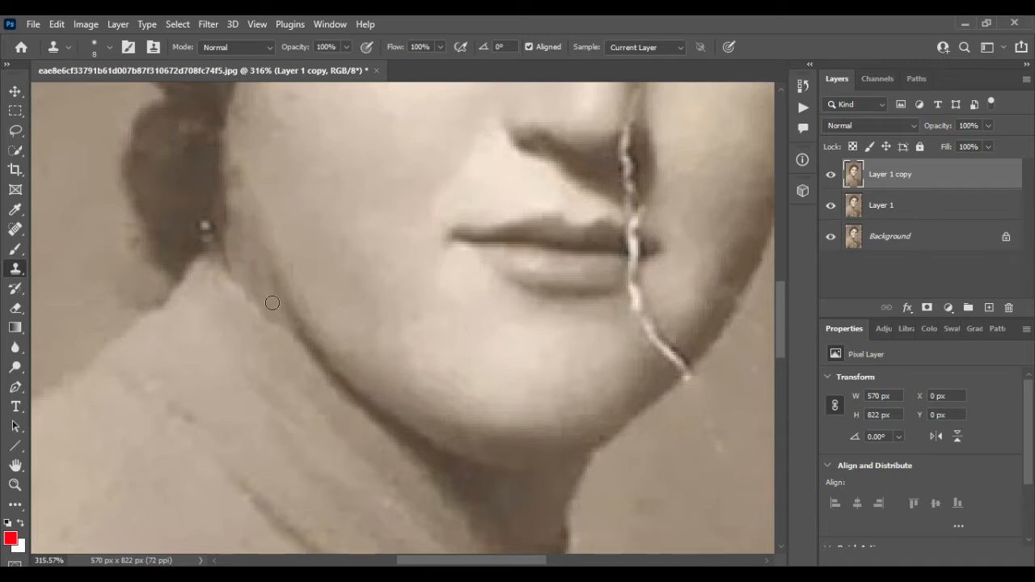
pyautogui.scroll(-4, 273, 306)
# Lasso the crack running from the lips to the jawline, repair it with Content-Aware Fill and deselect.
pyautogui.moveTo(525, 351); pyautogui.dragTo(284, 300)
pyautogui.scroll(6, 289, 300)
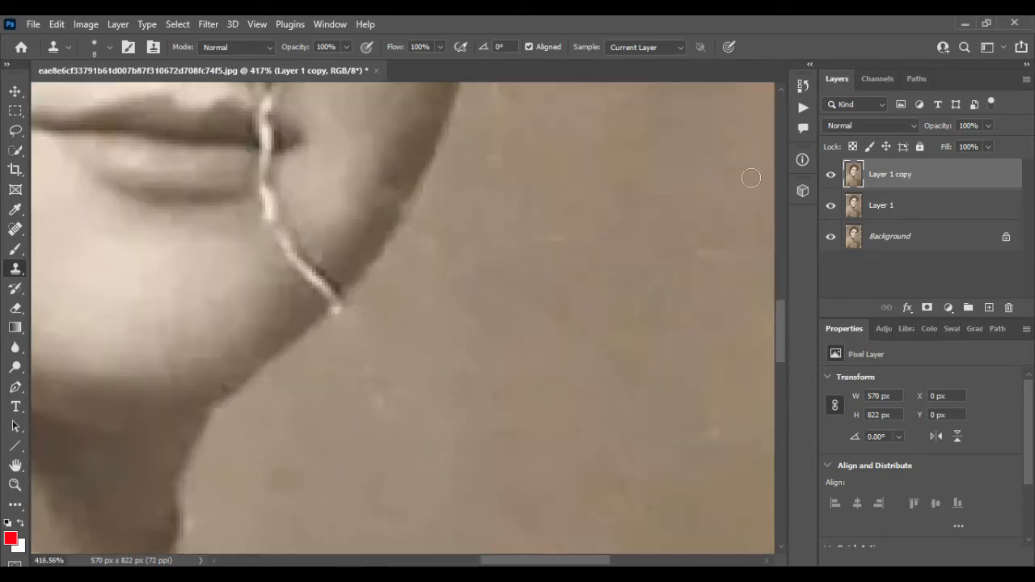
pyautogui.click(15, 132)
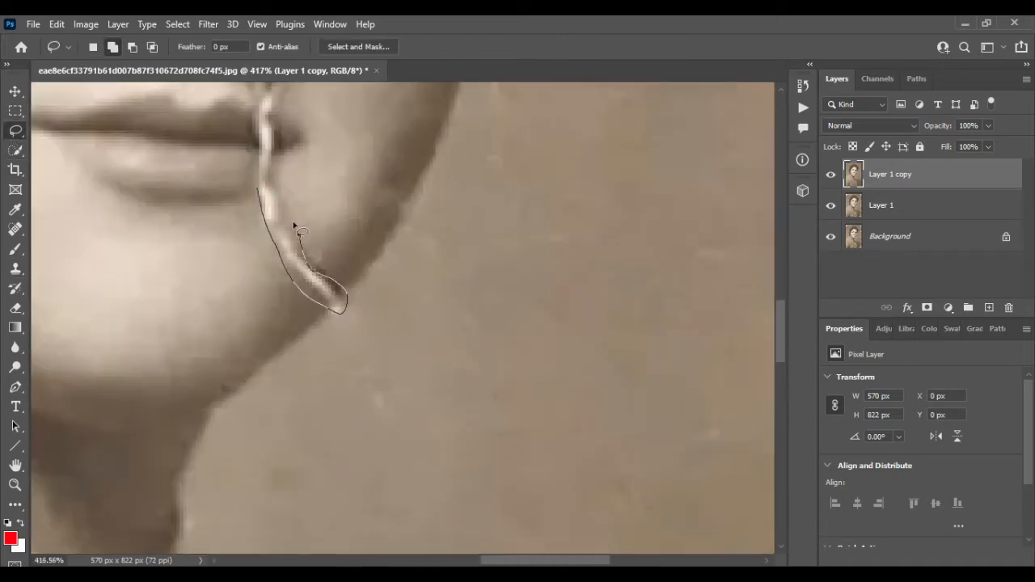
pyautogui.moveTo(254, 151); pyautogui.dragTo(251, 133)
pyautogui.click(56, 24)
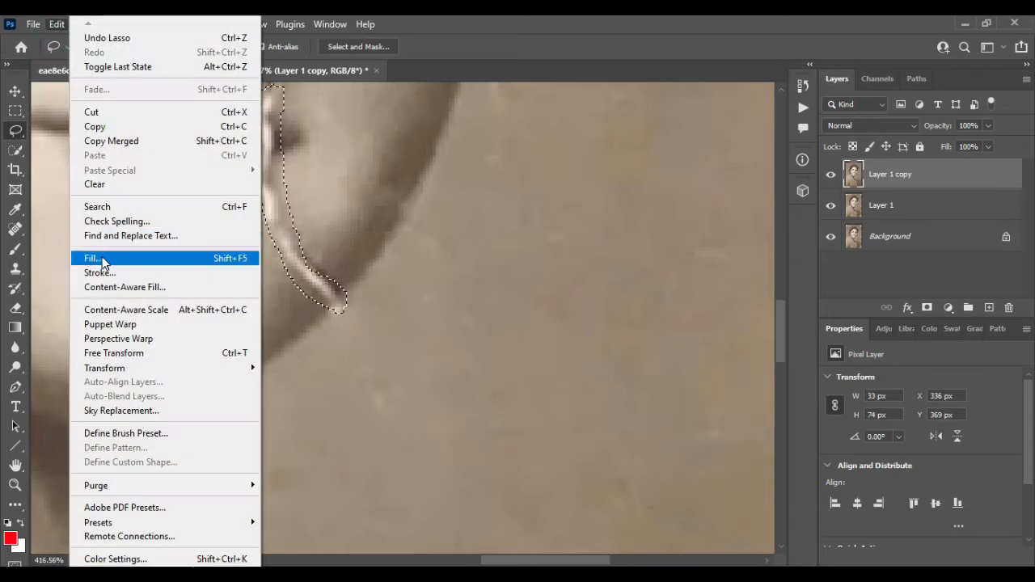
pyautogui.click(129, 258)
pyautogui.click(848, 88)
pyautogui.hotkey('ctrl', 'd')
# Lasso the remaining crack beside the nostril, repair it with Content-Aware Fill and deselect.
pyautogui.scroll(5, 347, 178)
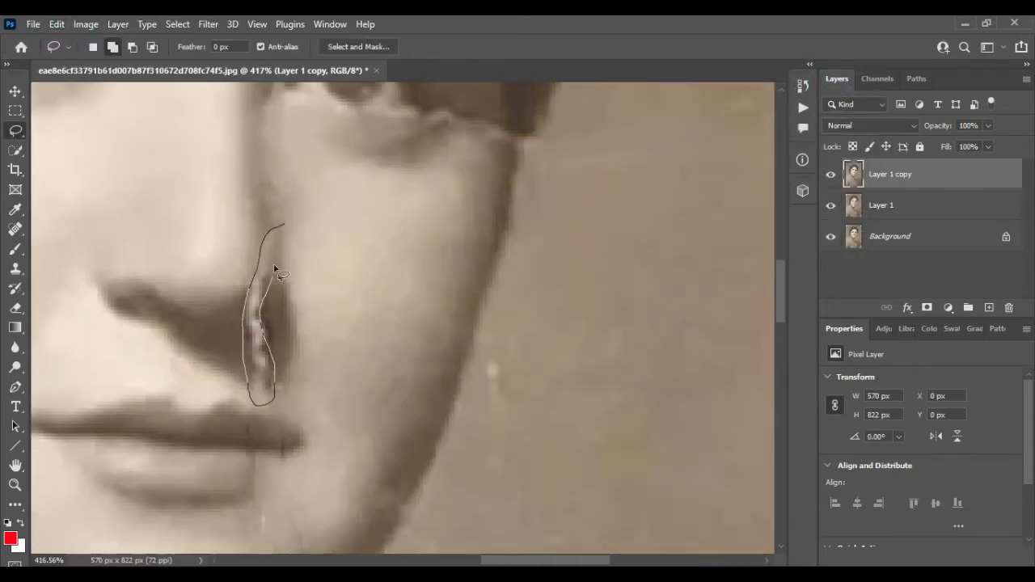
pyautogui.moveTo(275, 269); pyautogui.dragTo(276, 233)
pyautogui.click(57, 23)
pyautogui.click(113, 255)
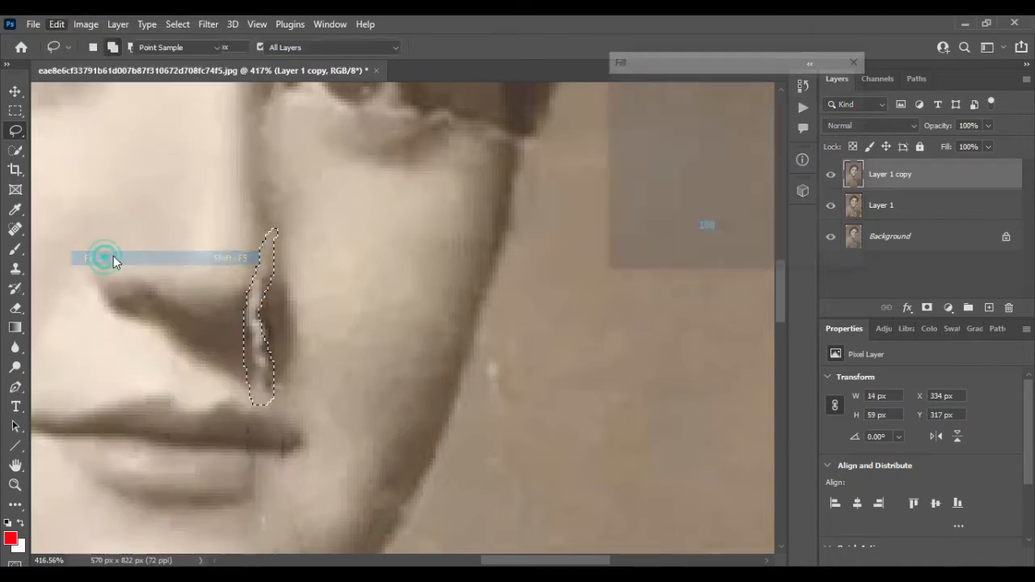
pyautogui.click(841, 89)
pyautogui.hotkey('ctrl', 'd')
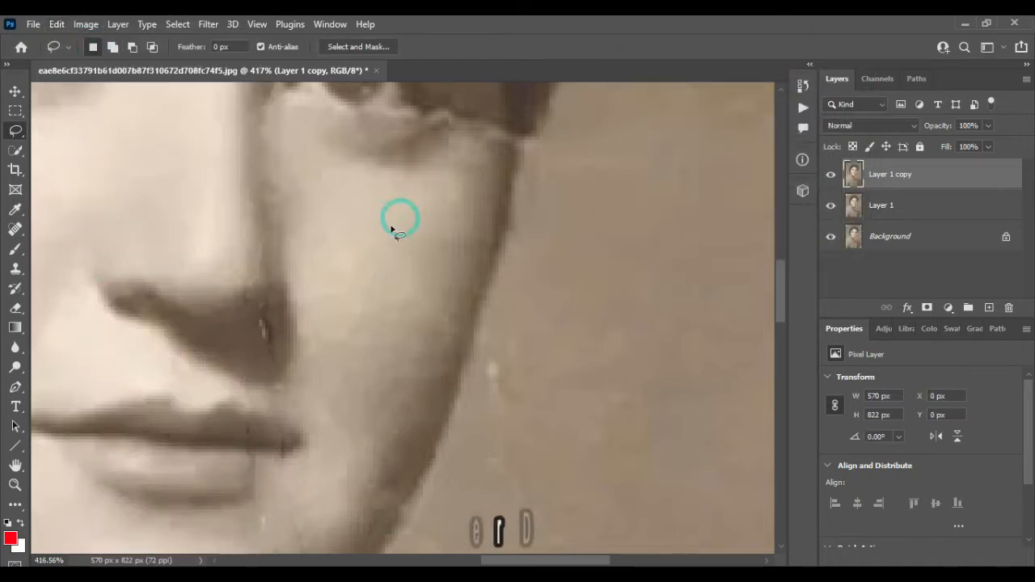
# Compare the whole portrait before and after the repair by toggling the visibility of Layer 1 copy.
pyautogui.hotkey('ctrl', '0')
pyautogui.scroll(-1, 353, 293)
pyautogui.hscroll(-1, 353, 293)
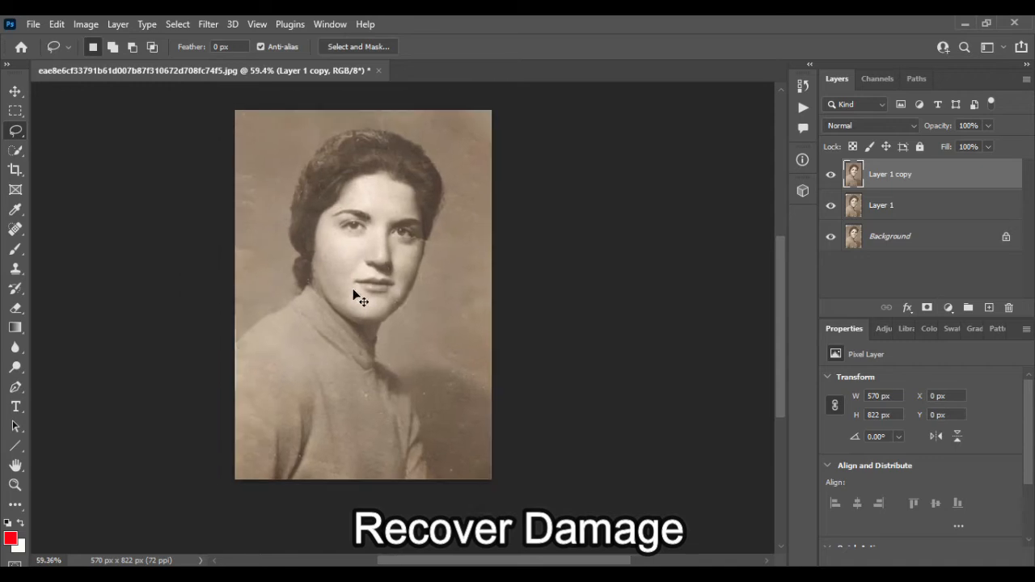
pyautogui.scroll(1, 353, 292)
pyautogui.click(13, 92)
pyautogui.click(830, 175)
pyautogui.click(829, 175)
pyautogui.click(830, 175)
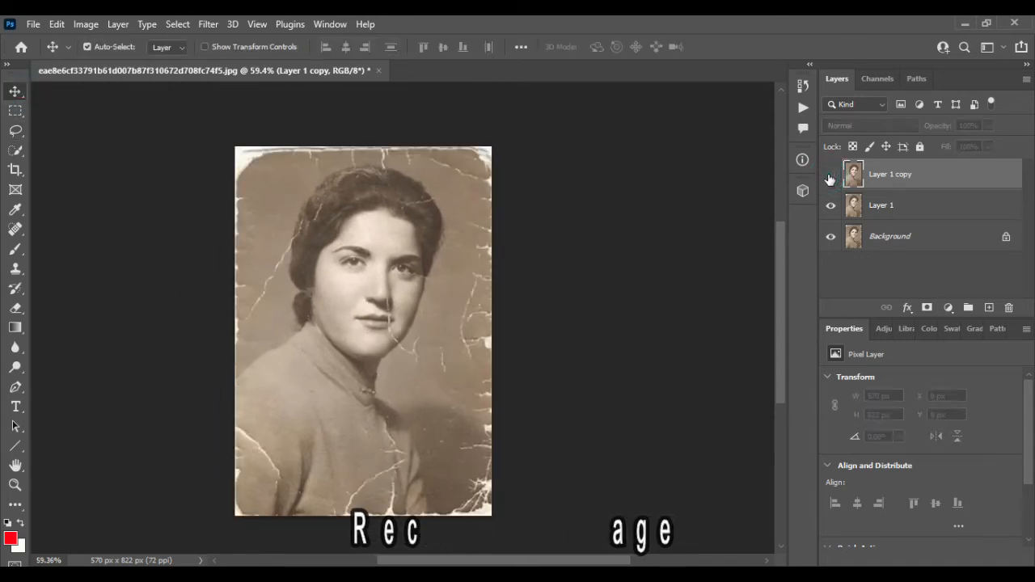
pyautogui.click(829, 175)
pyautogui.click(947, 308)
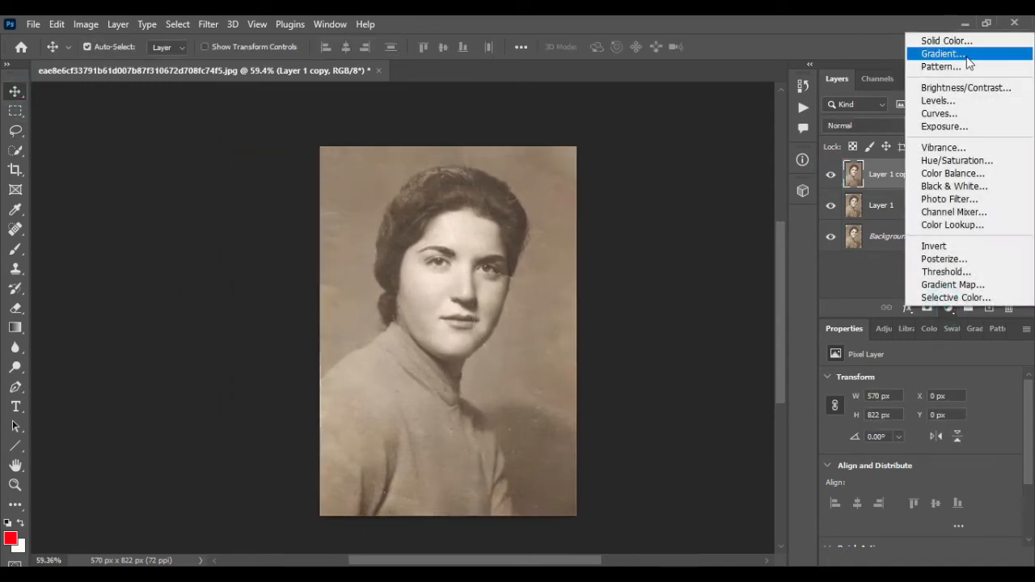
pyautogui.click(942, 40)
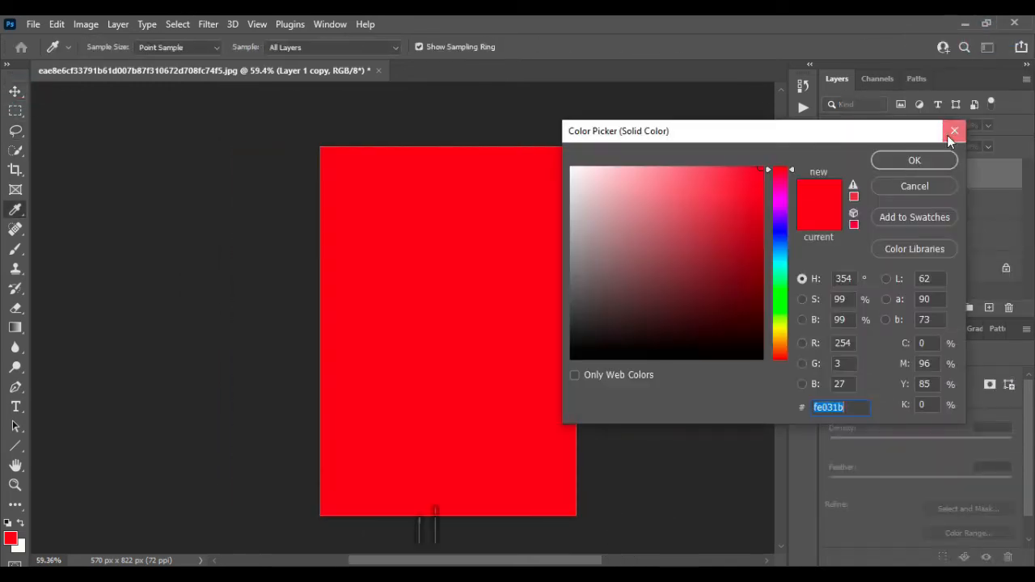
pyautogui.click(949, 134)
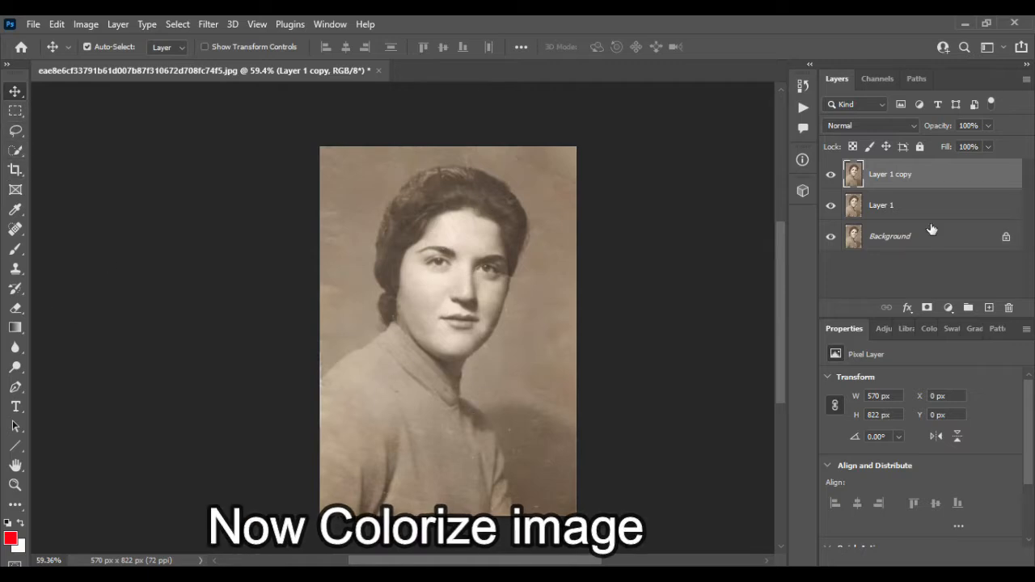
# Create a new layer above Layer 1 copy and lasso a loose outline around the face and neck.
pyautogui.click(987, 309)
pyautogui.press('l')
pyautogui.scroll(4, 411, 246)
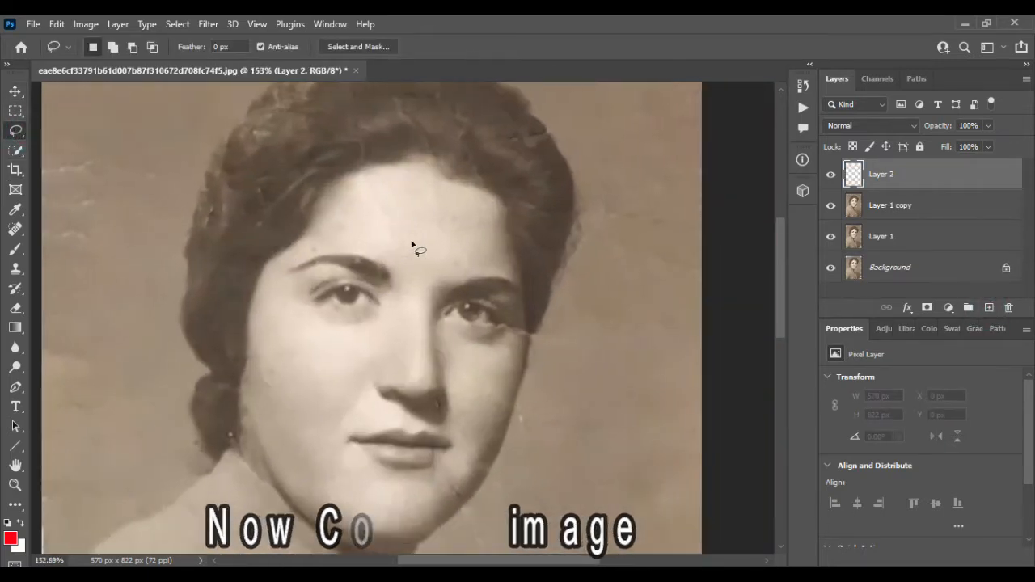
pyautogui.moveTo(487, 142); pyautogui.dragTo(307, 174)
pyautogui.moveTo(247, 421)
pyautogui.mouseDown()
pyautogui.moveTo(406, 528)
pyautogui.moveTo(495, 404)
pyautogui.moveTo(523, 299)
pyautogui.moveTo(501, 162)
pyautogui.moveTo(487, 141)
pyautogui.mouseUp()
pyautogui.click(15, 92)
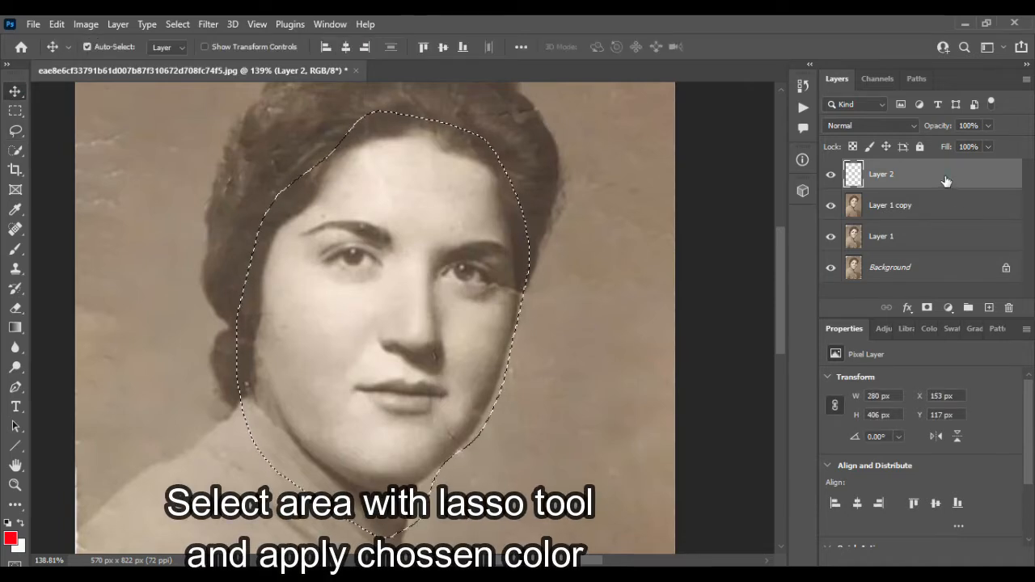
# Pick a light salmon-orange foreground color and fill the face selection with it on Layer 2.
pyautogui.click(20, 522)
pyautogui.hotkey('alt', 'BackSpace')
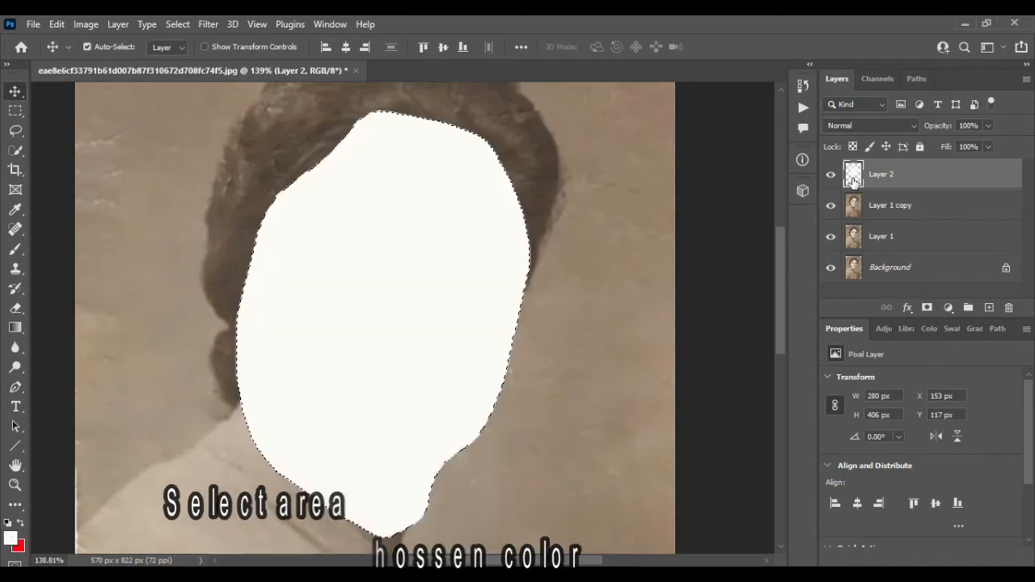
pyautogui.click(16, 542)
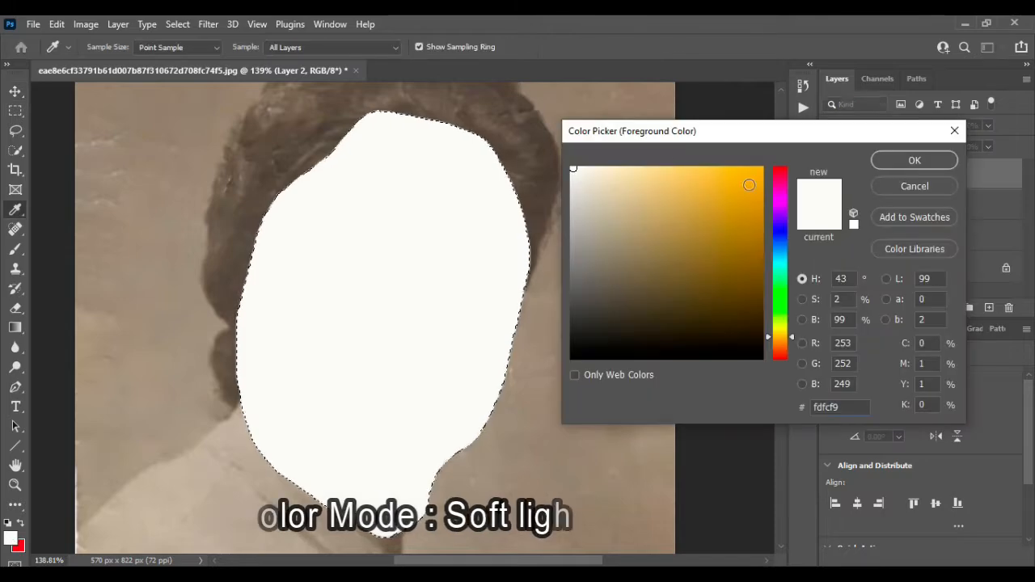
pyautogui.click(663, 169)
pyautogui.click(779, 353)
pyautogui.click(883, 166)
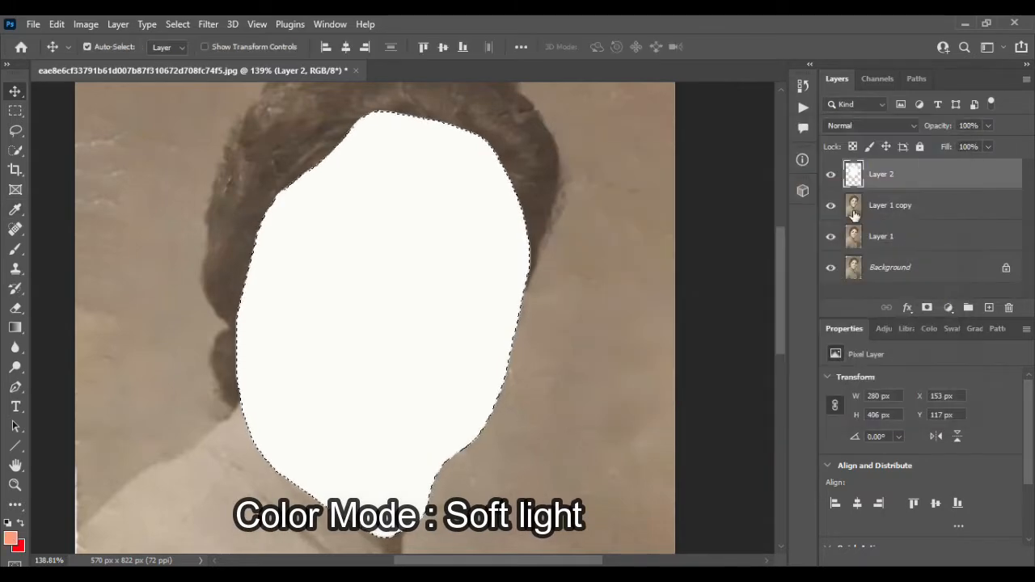
pyautogui.hotkey('alt', 'BackSpace')
# Set Layer 2's blend mode to Soft Light and add a layer mask to it.
pyautogui.click(911, 126)
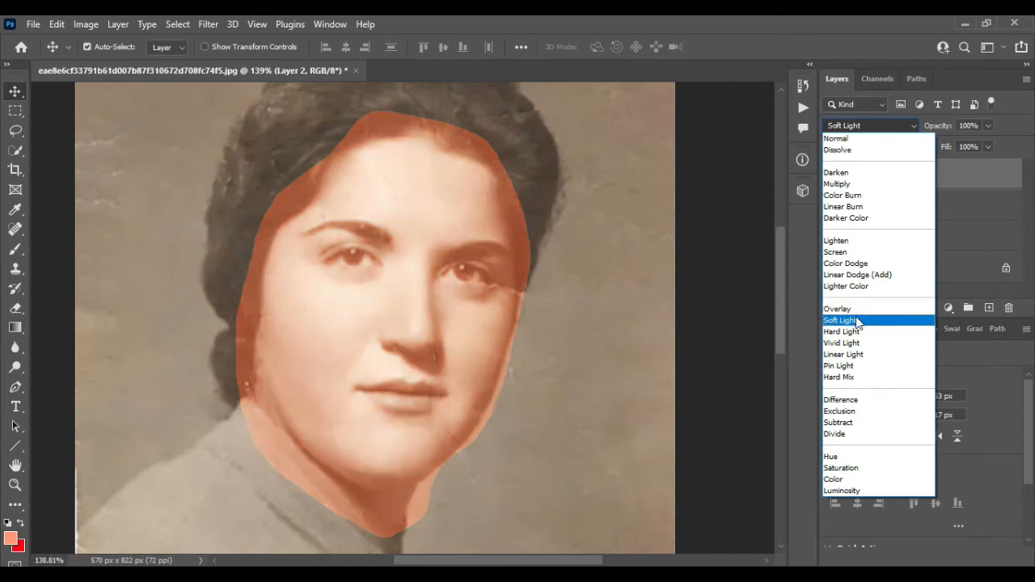
pyautogui.click(857, 321)
pyautogui.click(926, 307)
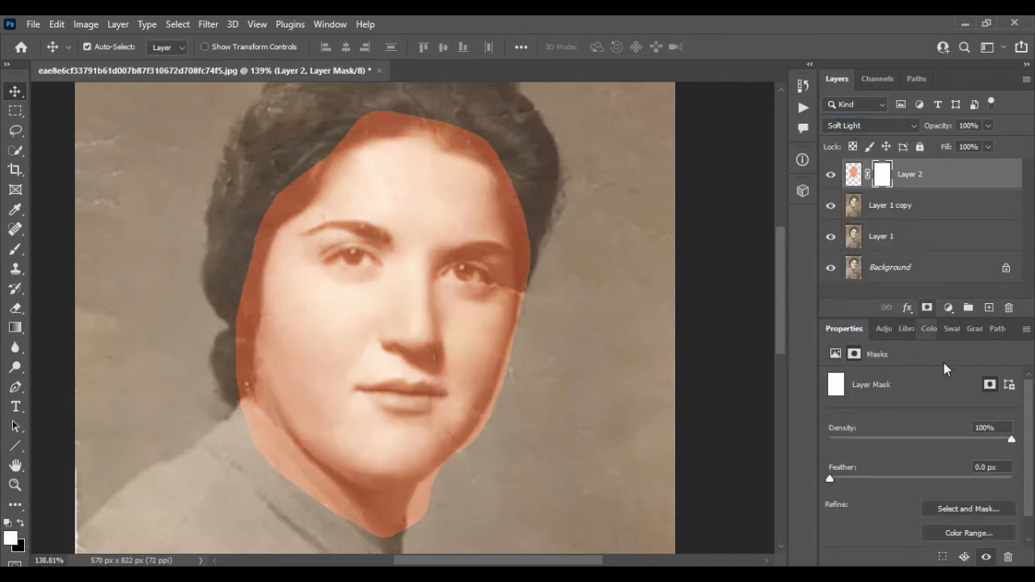
# Paint black with a 45 px brush on Layer 2's mask to remove the skin tint from the hair around the forehead.
pyautogui.click(15, 249)
pyautogui.click(21, 523)
pyautogui.moveTo(270, 142); pyautogui.dragTo(198, 213)
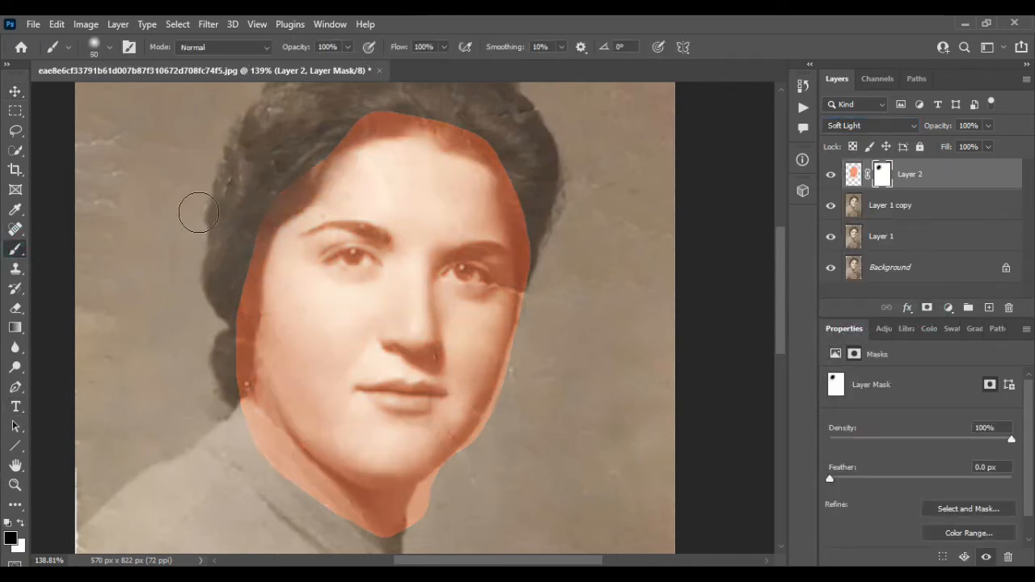
pyautogui.scroll(4, 370, 250)
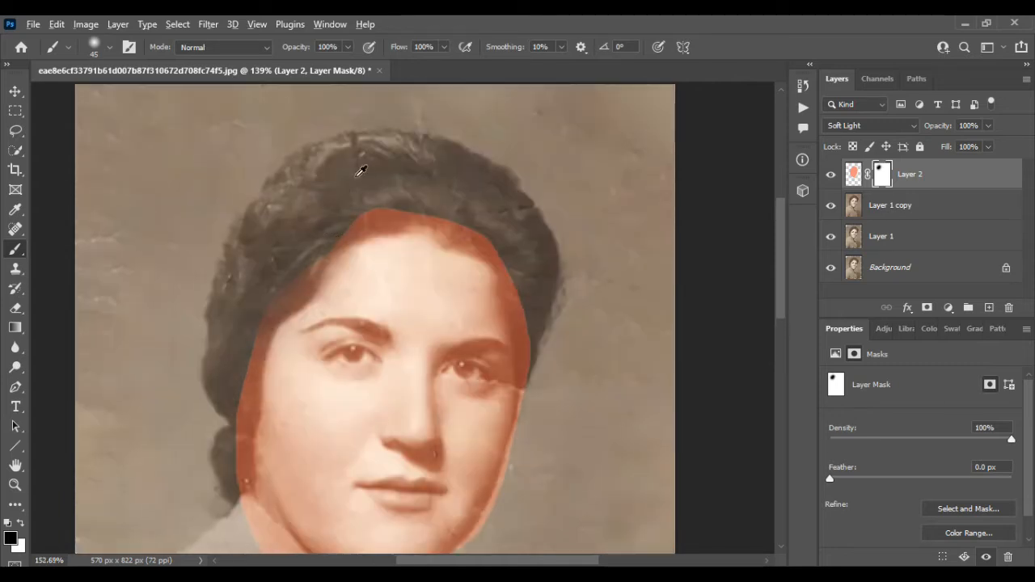
pyautogui.scroll(4, 355, 171)
pyautogui.moveTo(429, 229); pyautogui.dragTo(284, 275)
pyautogui.moveTo(213, 349)
pyautogui.mouseDown()
pyautogui.moveTo(145, 386)
pyautogui.moveTo(212, 415)
pyautogui.mouseUp()
pyautogui.moveTo(248, 361)
pyautogui.mouseDown()
pyautogui.moveTo(389, 277)
pyautogui.moveTo(456, 265)
pyautogui.mouseUp()
pyautogui.moveTo(490, 249)
pyautogui.mouseDown()
pyautogui.moveTo(570, 277)
pyautogui.moveTo(623, 351)
pyautogui.mouseUp()
pyautogui.scroll(-3, 648, 183)
pyautogui.moveTo(648, 182); pyautogui.dragTo(707, 480)
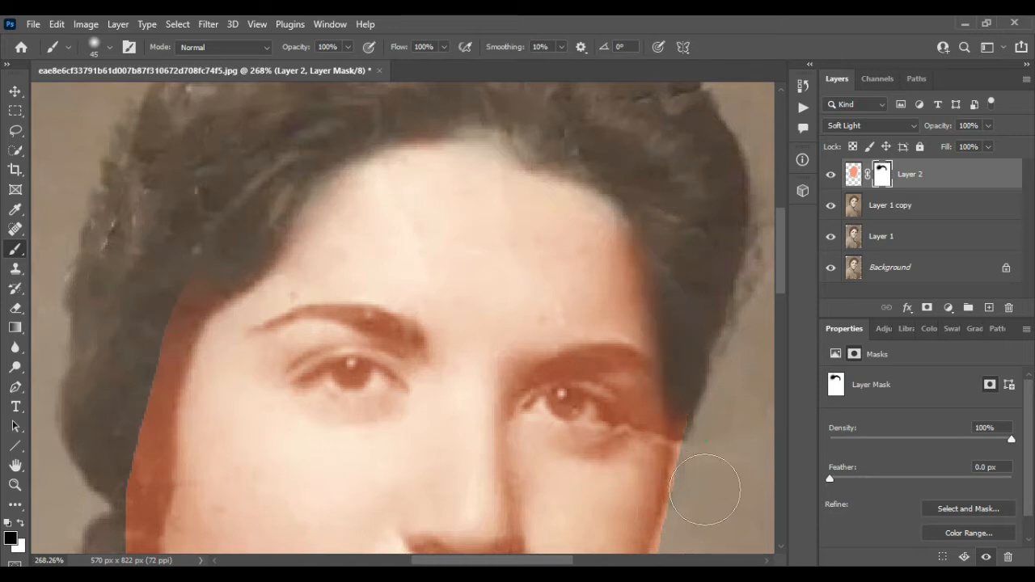
# Mask the skin tint off the background beside the jaw, the collar and neck, and the hair beside the cheek.
pyautogui.scroll(-3, 711, 445)
pyautogui.scroll(-3, 601, 473)
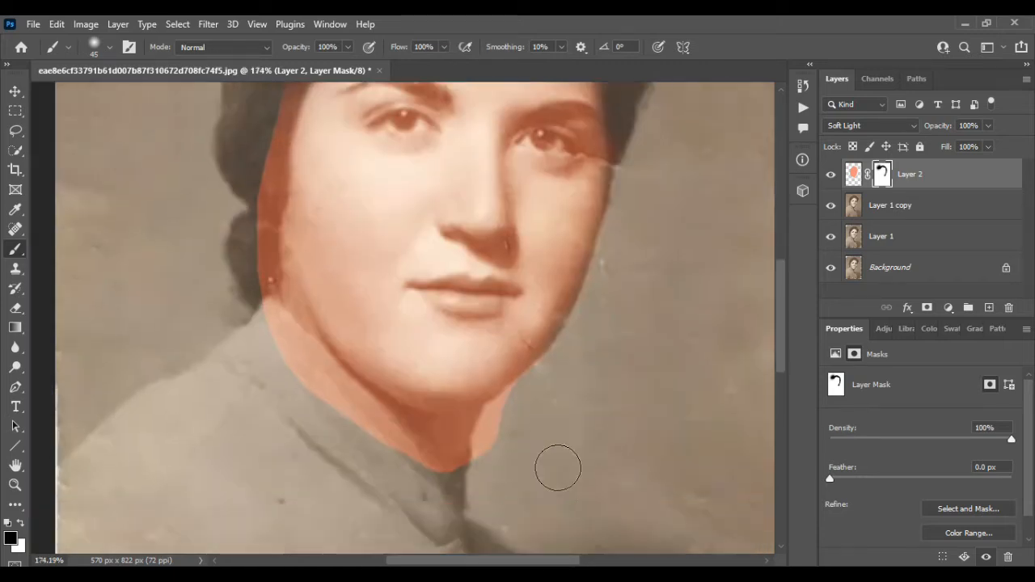
pyautogui.moveTo(557, 469)
pyautogui.mouseDown()
pyautogui.moveTo(523, 420)
pyautogui.moveTo(529, 445)
pyautogui.moveTo(317, 412)
pyautogui.moveTo(274, 300)
pyautogui.moveTo(247, 347)
pyautogui.mouseUp()
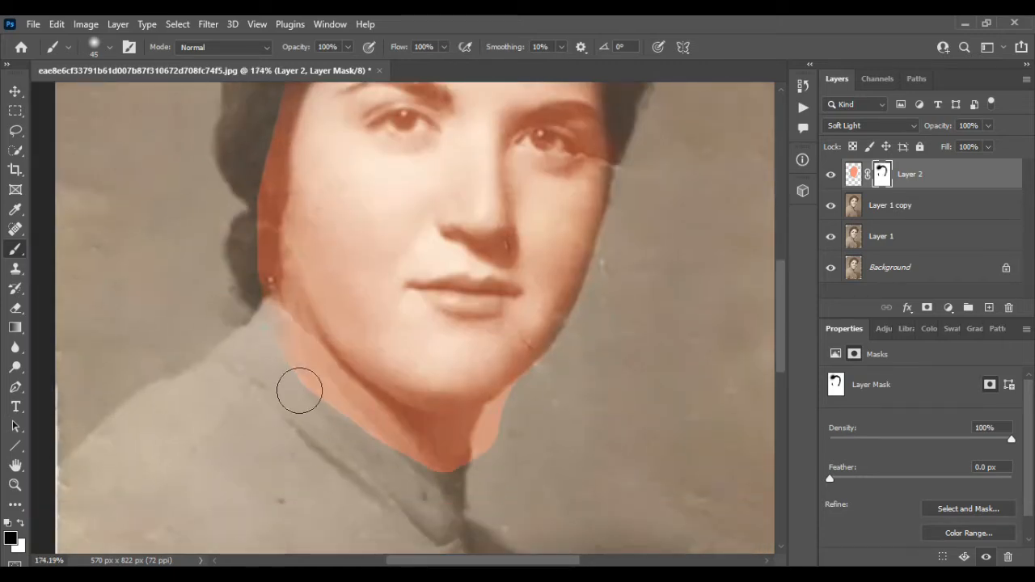
pyautogui.moveTo(299, 391)
pyautogui.mouseDown()
pyautogui.moveTo(538, 448)
pyautogui.moveTo(474, 466)
pyautogui.mouseUp()
pyautogui.moveTo(255, 224); pyautogui.dragTo(248, 283)
pyautogui.scroll(3, 247, 283)
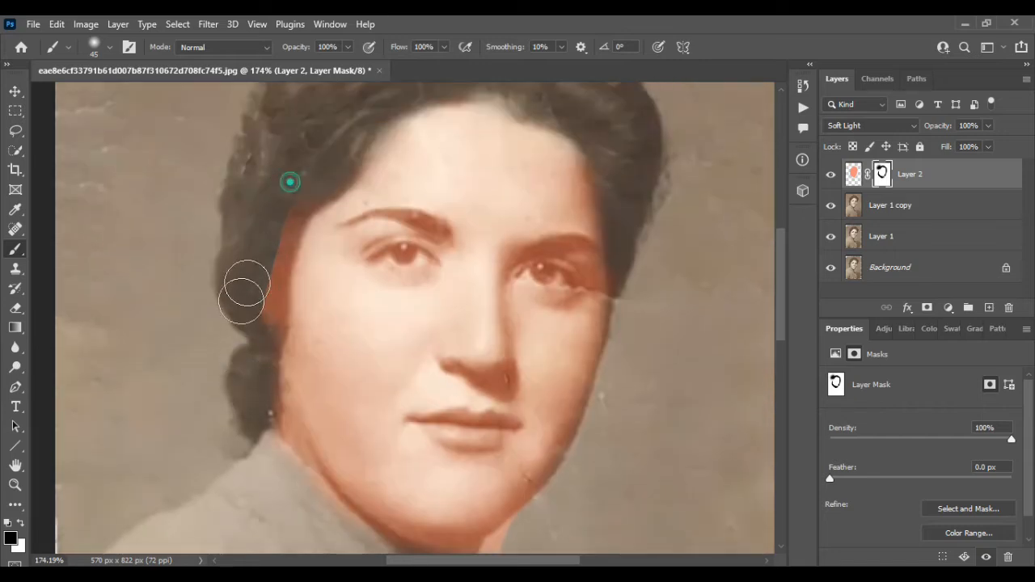
pyautogui.moveTo(290, 184); pyautogui.dragTo(267, 295)
# Hide Layer 2 and lasso the crease between the outer eye corner and the hair on the shadowed side of the face.
pyautogui.scroll(3, 245, 273)
pyautogui.scroll(5, 572, 231)
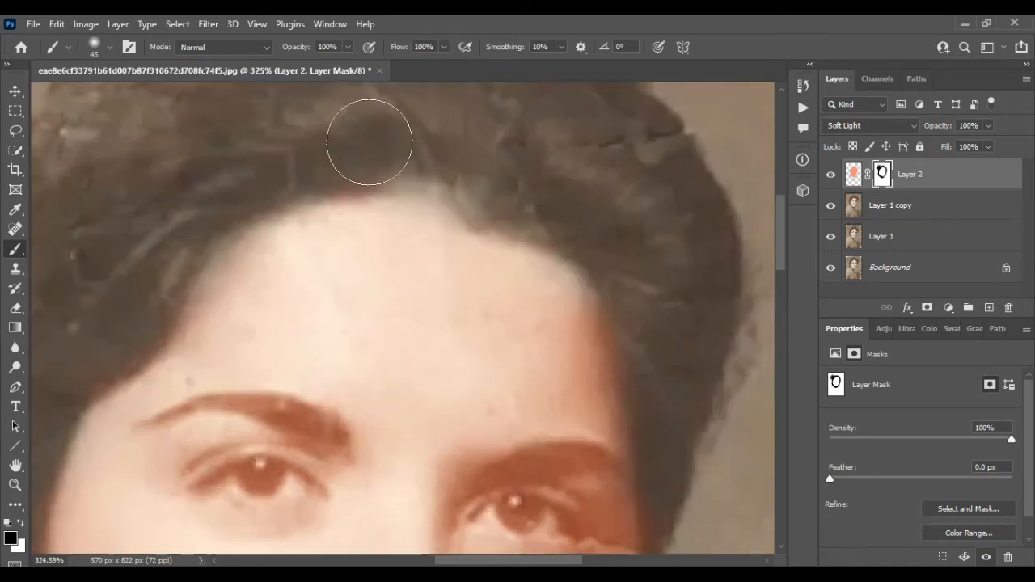
pyautogui.scroll(-6, 460, 234)
pyautogui.scroll(-3, 547, 213)
pyautogui.scroll(3, 541, 218)
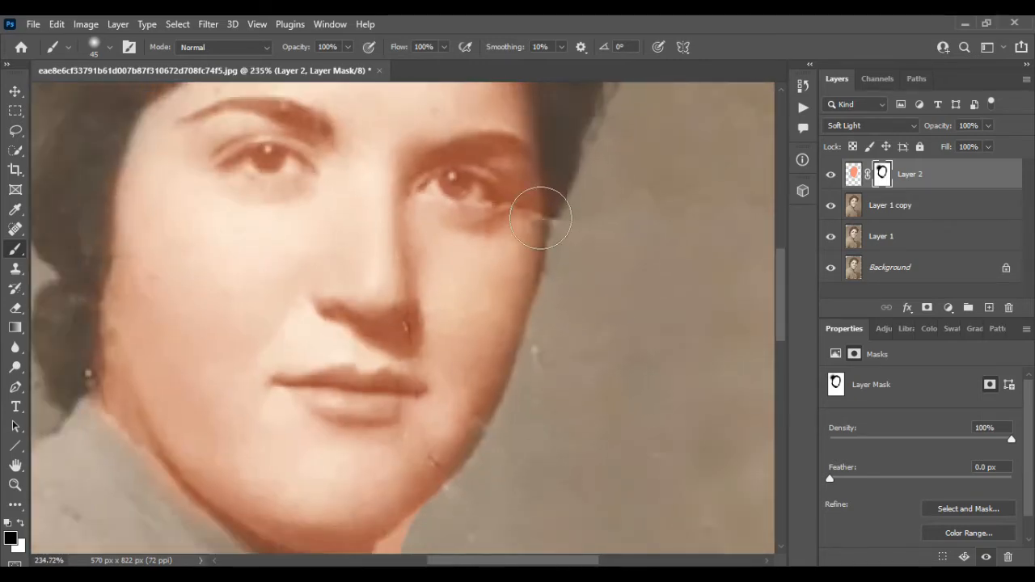
pyautogui.click(830, 175)
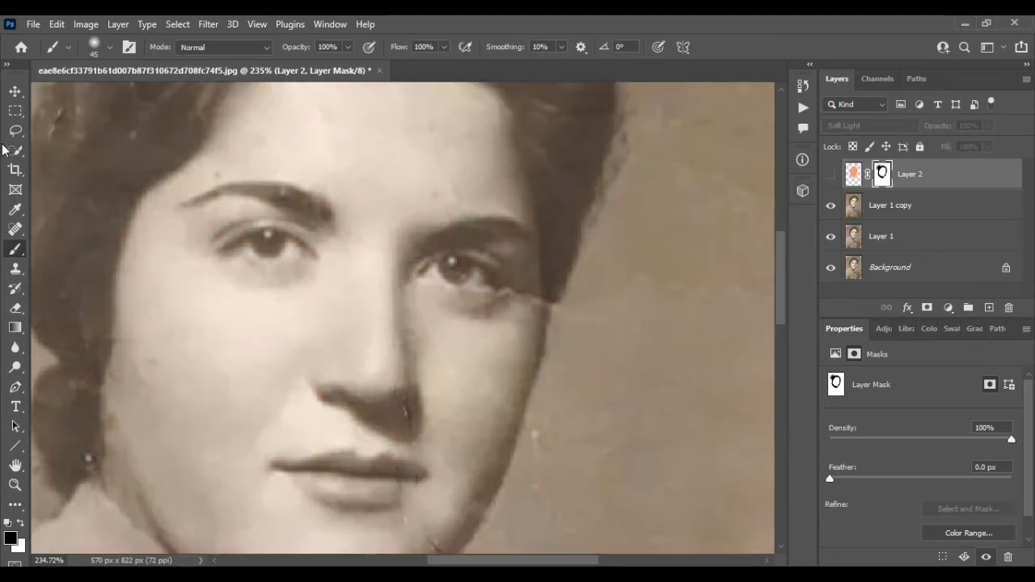
pyautogui.press('v')
pyautogui.press('l')
pyautogui.scroll(3, 541, 311)
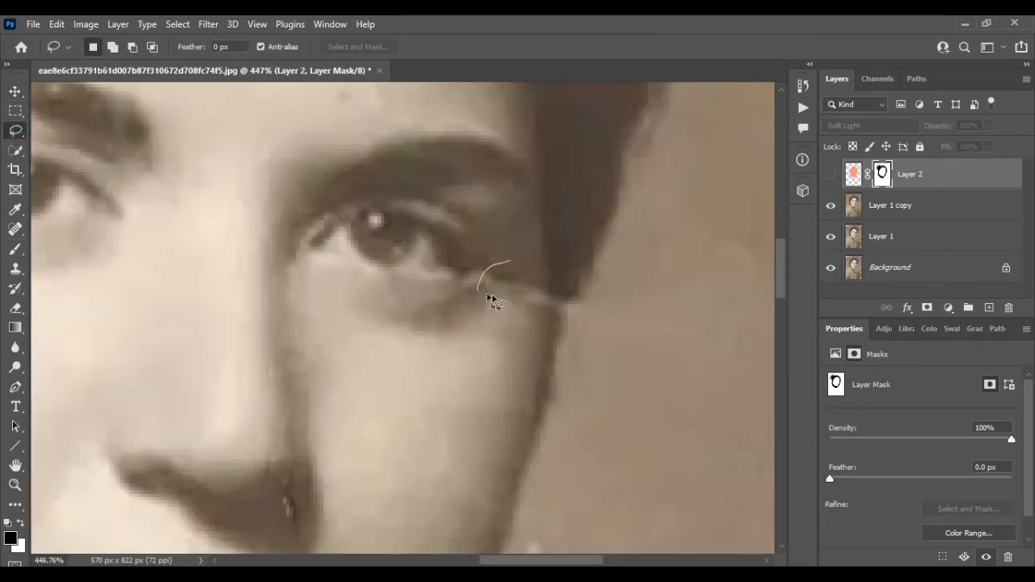
pyautogui.moveTo(501, 272); pyautogui.dragTo(494, 267)
# Repair the selected crease on Layer 1 copy with Content-Aware Fill and show Layer 2 again.
pyautogui.click(57, 23)
pyautogui.click(897, 205)
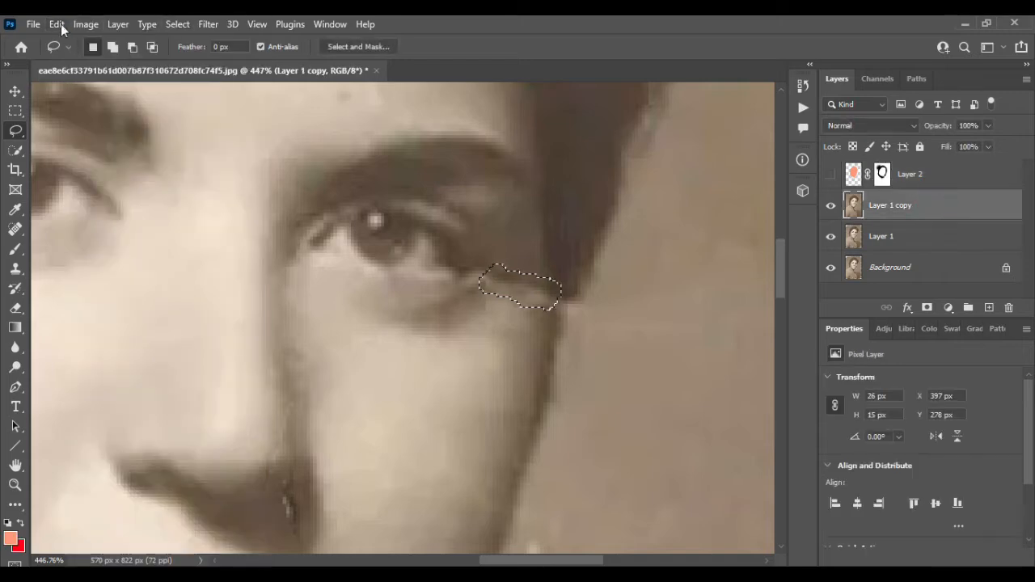
pyautogui.click(57, 23)
pyautogui.click(113, 258)
pyautogui.click(849, 87)
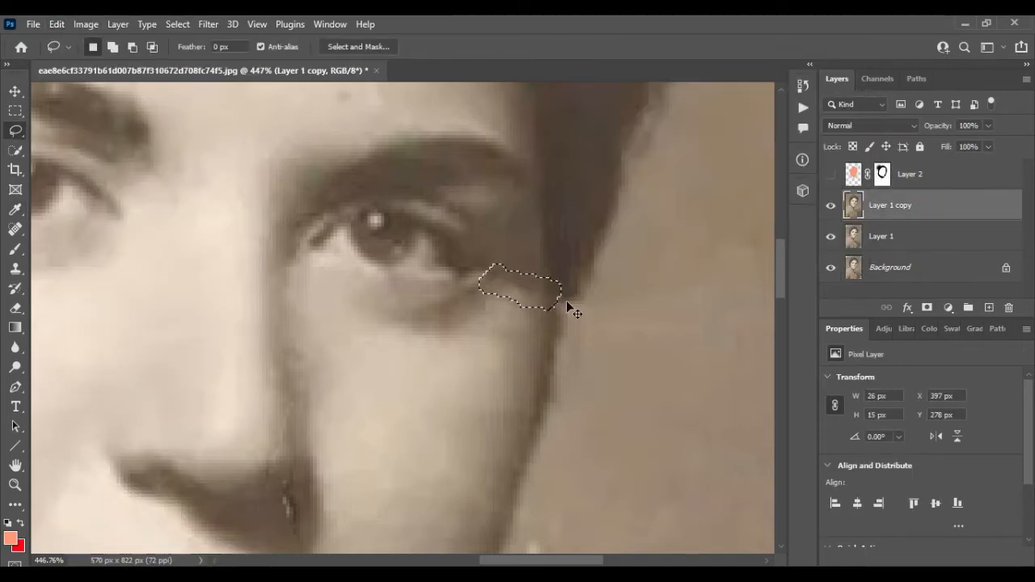
pyautogui.click(15, 91)
pyautogui.click(830, 174)
# Remove the leftover tint beside the chin and along the collar by painting black on Layer 2's mask with a 25 px brush.
pyautogui.scroll(-5, 464, 297)
pyautogui.scroll(-2, 467, 290)
pyautogui.scroll(4, 417, 369)
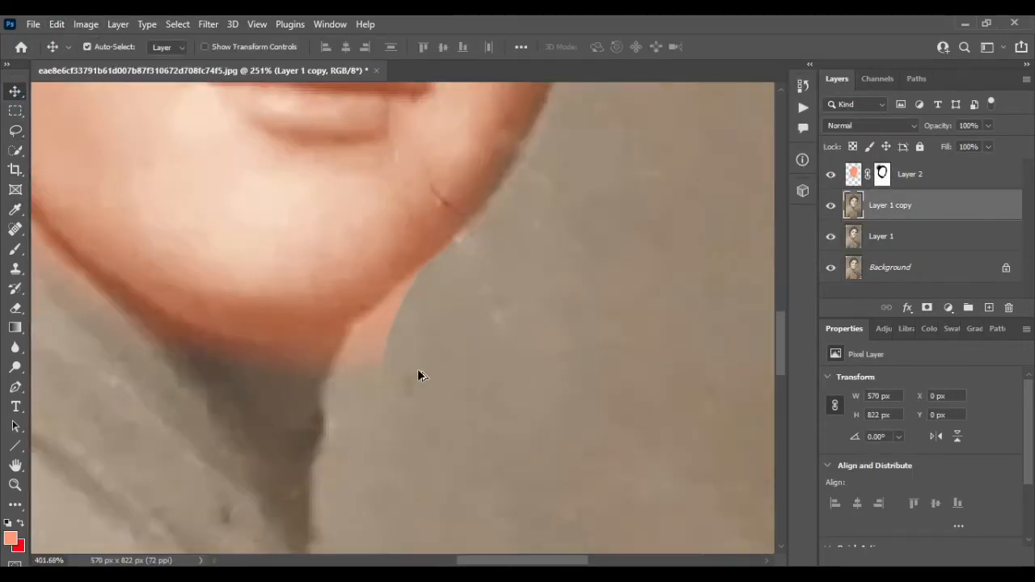
pyautogui.click(882, 174)
pyautogui.click(14, 249)
pyautogui.moveTo(423, 334); pyautogui.dragTo(383, 401)
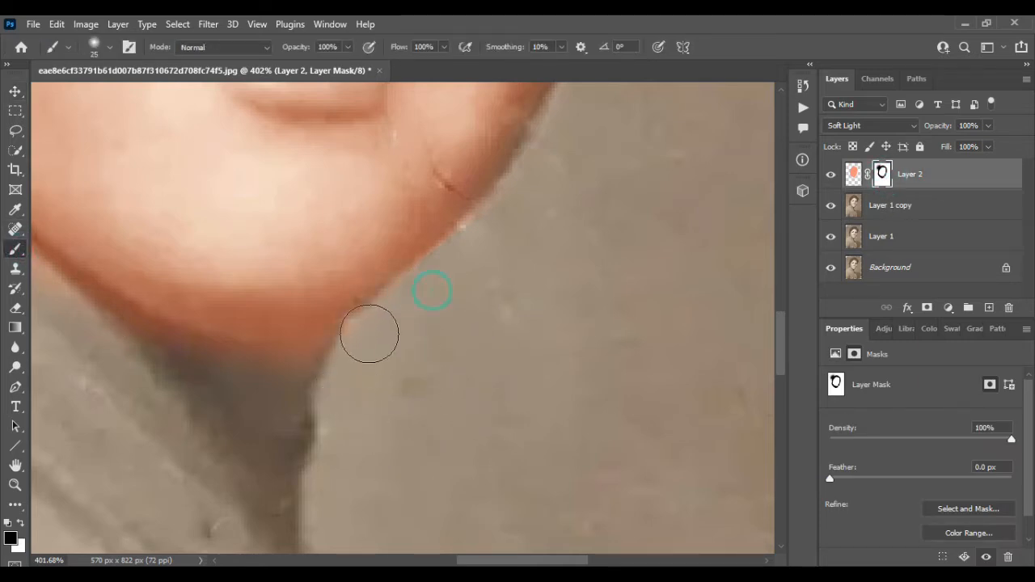
pyautogui.click(316, 346)
pyautogui.click(162, 357)
pyautogui.scroll(-4, 377, 404)
pyautogui.scroll(6, 372, 410)
pyautogui.hscroll(-2, 369, 410)
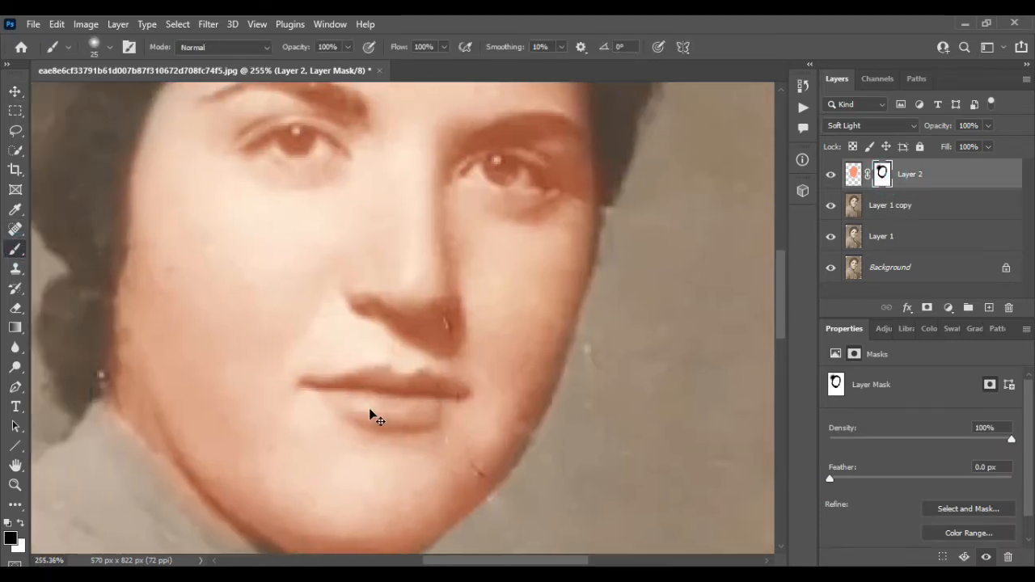
pyautogui.hscroll(-5, 370, 414)
pyautogui.scroll(-2, 360, 361)
pyautogui.scroll(2, 361, 360)
pyautogui.scroll(-1, 354, 343)
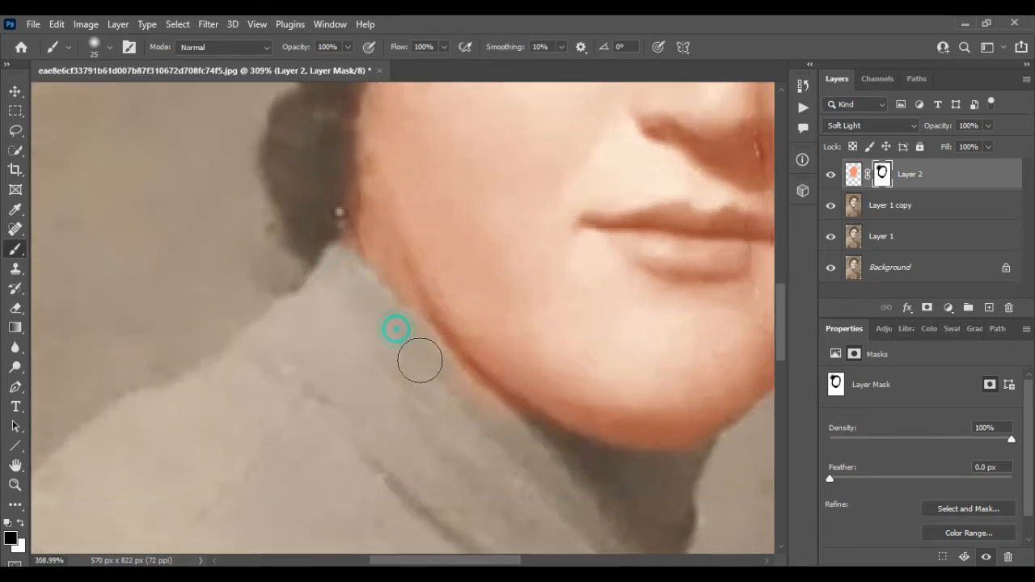
# Softly restore the skin tint along the forehead hairline by painting white on the mask at 5% brush opacity.
pyautogui.scroll(8, 436, 400)
pyautogui.hscroll(3, 437, 395)
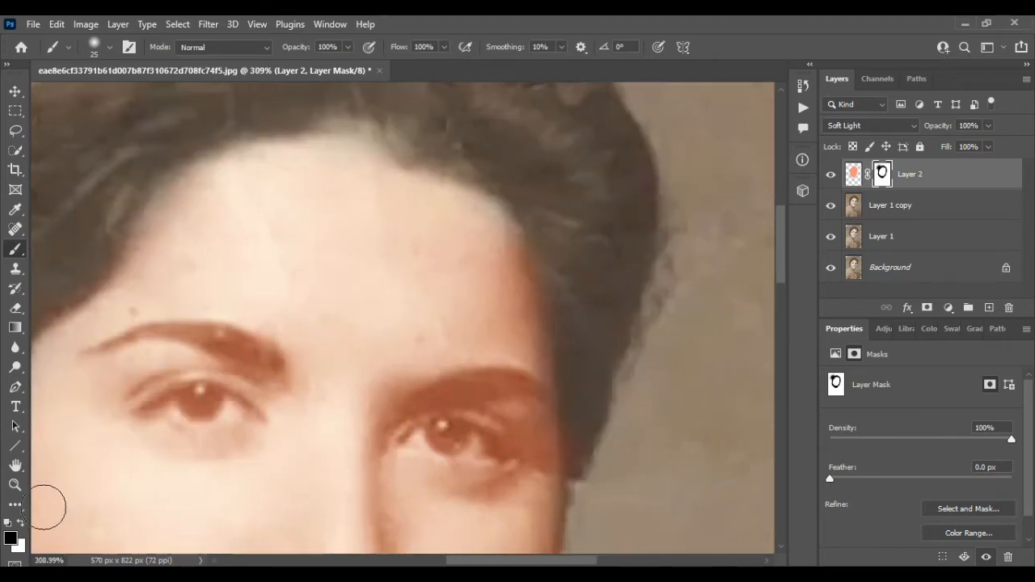
pyautogui.moveTo(509, 211); pyautogui.dragTo(439, 147)
pyautogui.hotkey('ctrl', 'z')
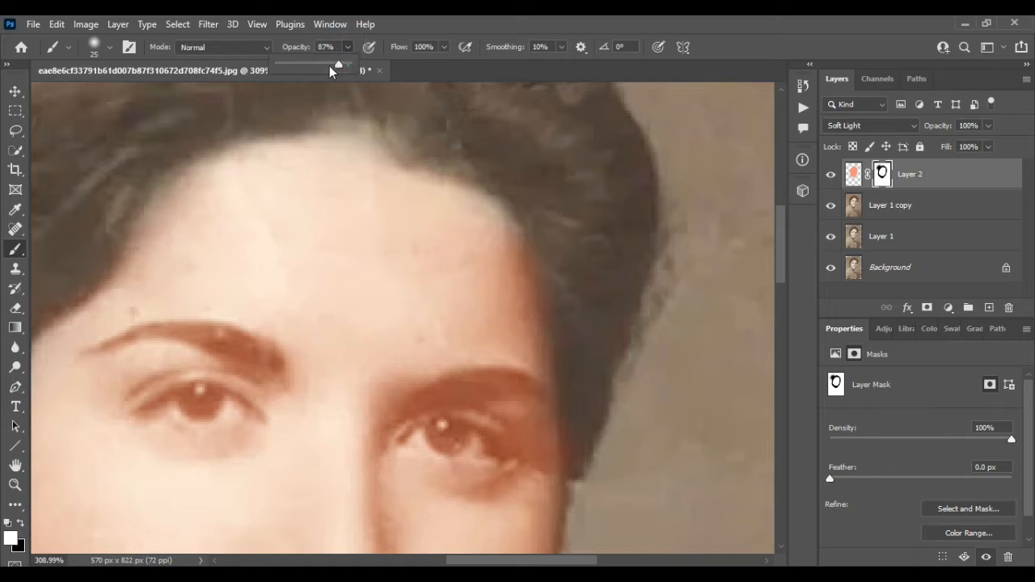
pyautogui.moveTo(265, 122); pyautogui.dragTo(418, 170)
pyautogui.moveTo(310, 117); pyautogui.dragTo(486, 202)
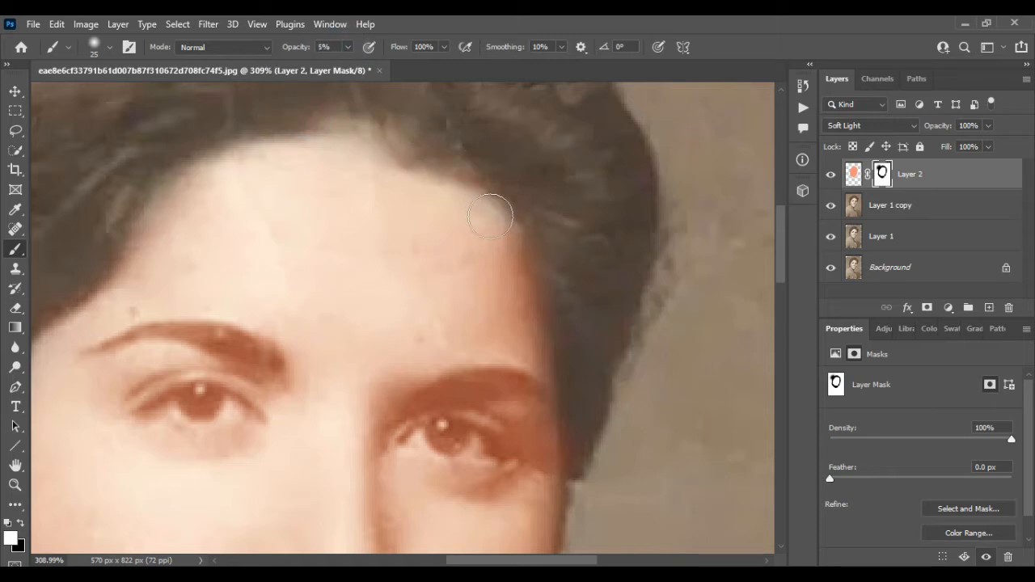
pyautogui.scroll(-11, 259, 246)
pyautogui.scroll(-4, 267, 241)
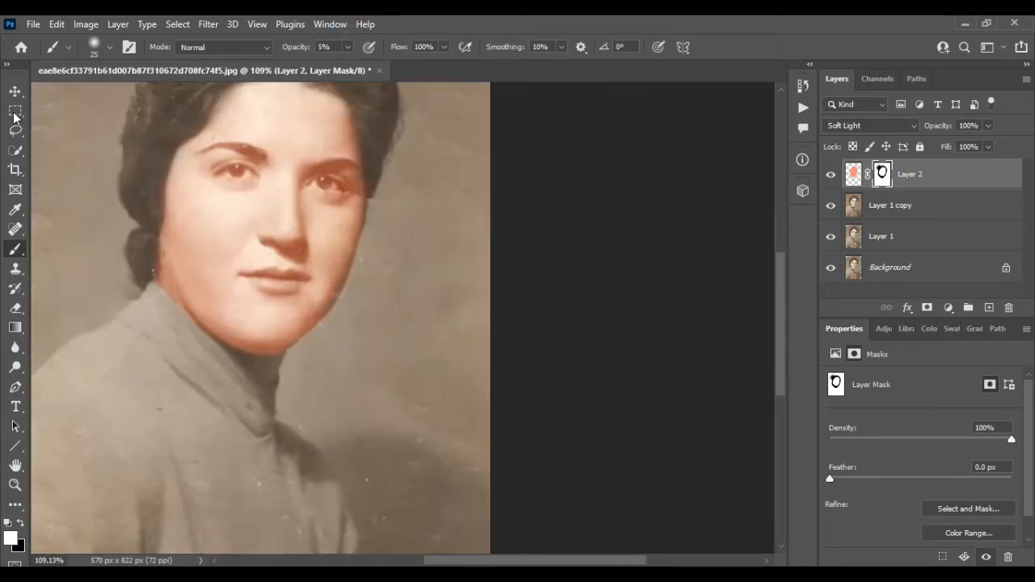
# Mask the skin tint off both eyes with a 9 px black brush at 100% opacity.
pyautogui.press('v')
pyautogui.scroll(6, 228, 227)
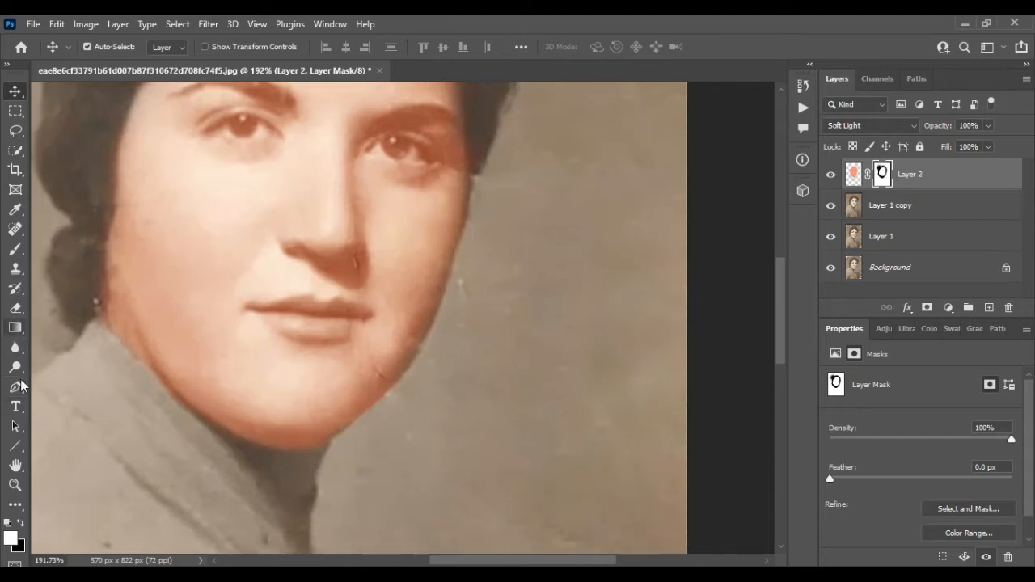
pyautogui.scroll(3, 261, 219)
pyautogui.click(16, 248)
pyautogui.scroll(4, 282, 272)
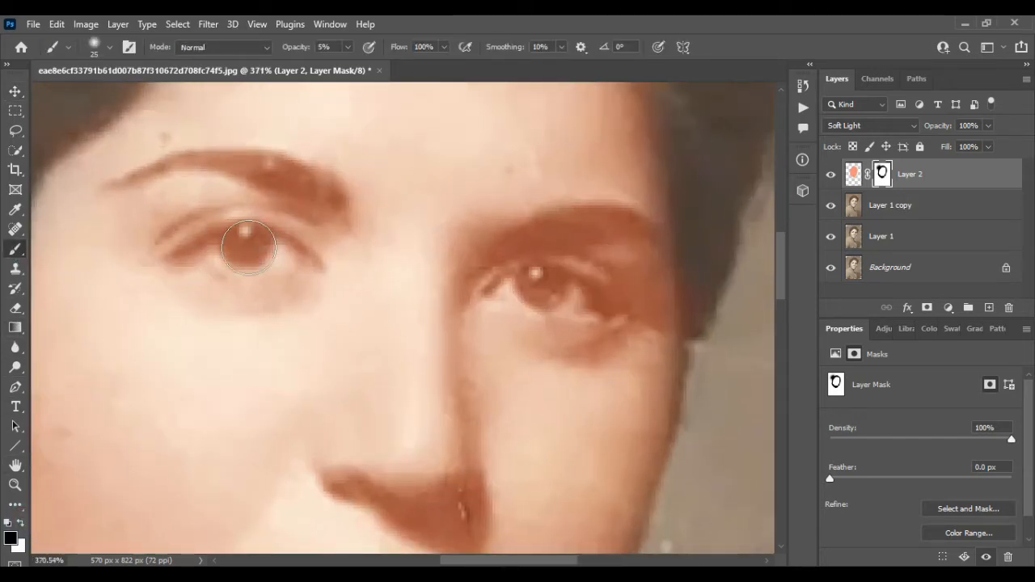
pyautogui.click(347, 48)
pyautogui.moveTo(266, 260)
pyautogui.mouseDown()
pyautogui.moveTo(232, 246)
pyautogui.moveTo(208, 254)
pyautogui.moveTo(279, 267)
pyautogui.mouseUp()
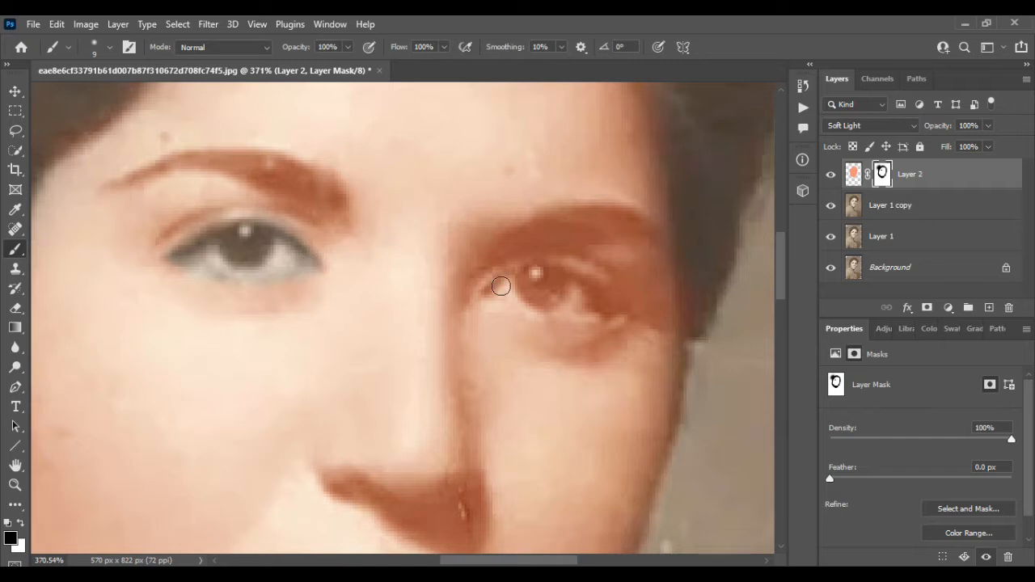
pyautogui.moveTo(500, 286)
pyautogui.mouseDown()
pyautogui.moveTo(557, 275)
pyautogui.moveTo(620, 311)
pyautogui.moveTo(533, 288)
pyautogui.moveTo(551, 304)
pyautogui.mouseUp()
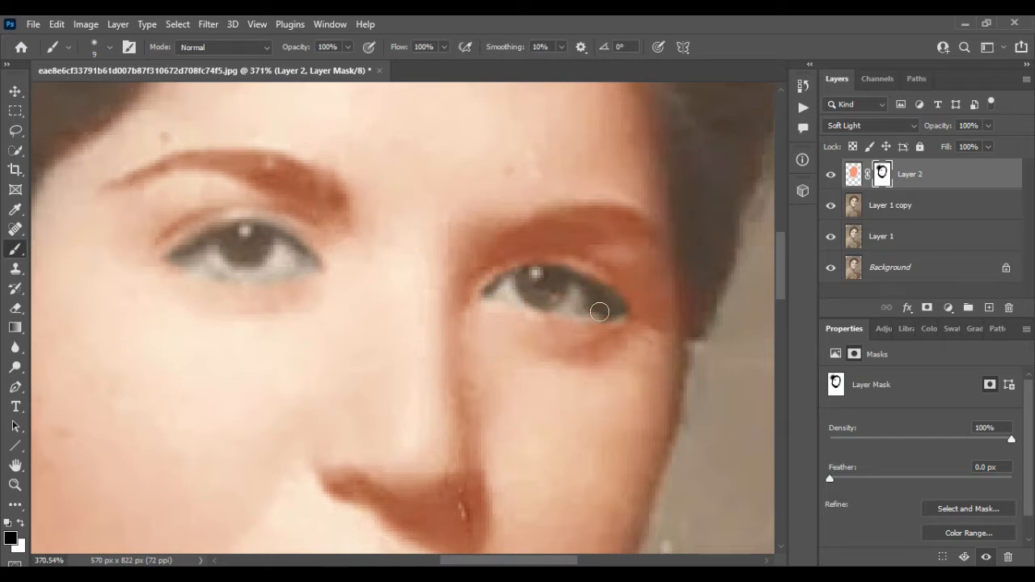
pyautogui.scroll(-6, 537, 296)
pyautogui.scroll(-2, 550, 279)
# Partly remove the skin tint from both eyebrows by painting black on Layer 2's mask at 52% brush opacity.
pyautogui.scroll(6, 570, 258)
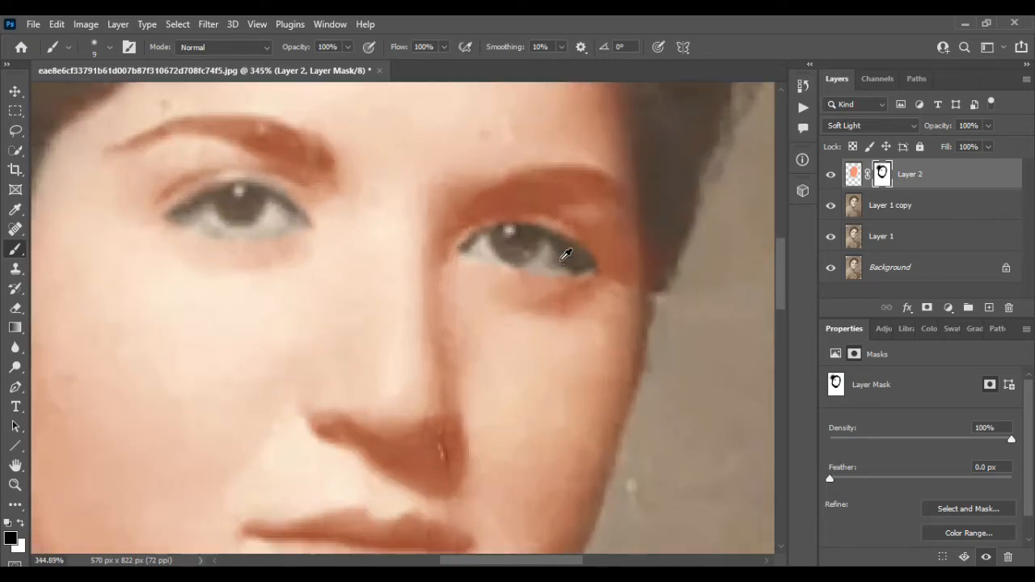
pyautogui.scroll(2, 467, 186)
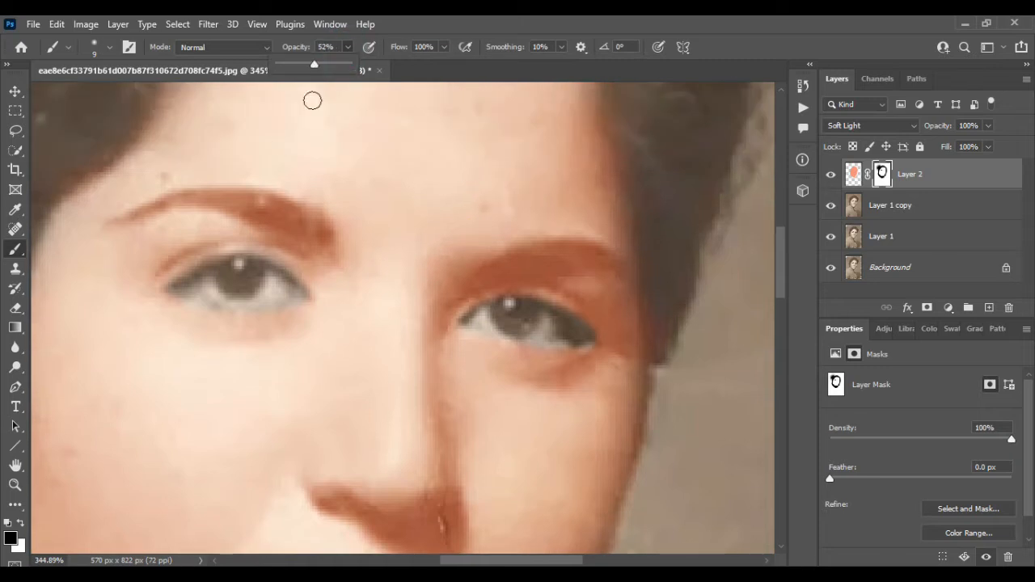
pyautogui.press(']')
pyautogui.press(']')
pyautogui.moveTo(316, 234)
pyautogui.mouseDown()
pyautogui.moveTo(300, 219)
pyautogui.moveTo(304, 235)
pyautogui.mouseUp()
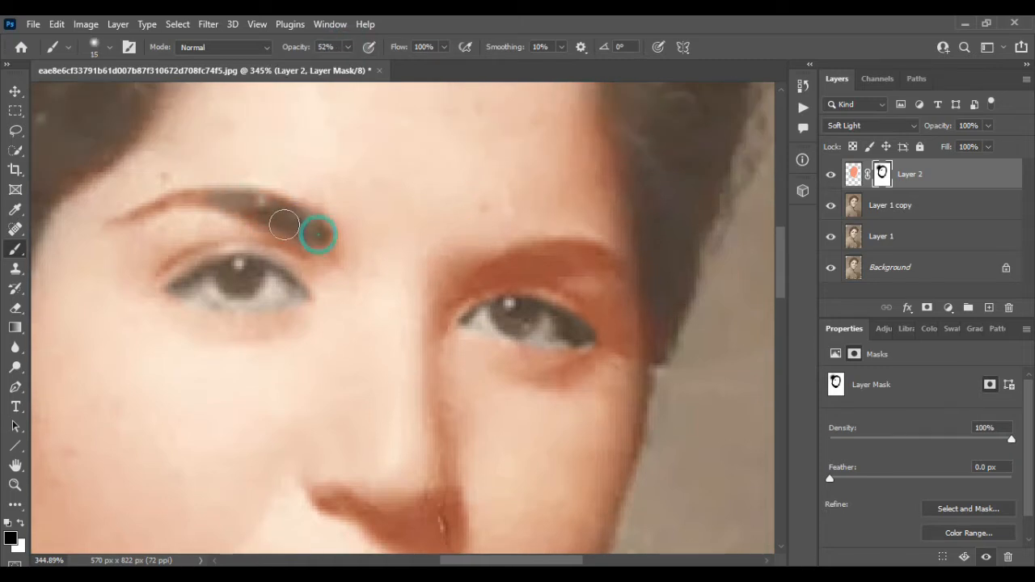
pyautogui.moveTo(489, 257); pyautogui.dragTo(555, 252)
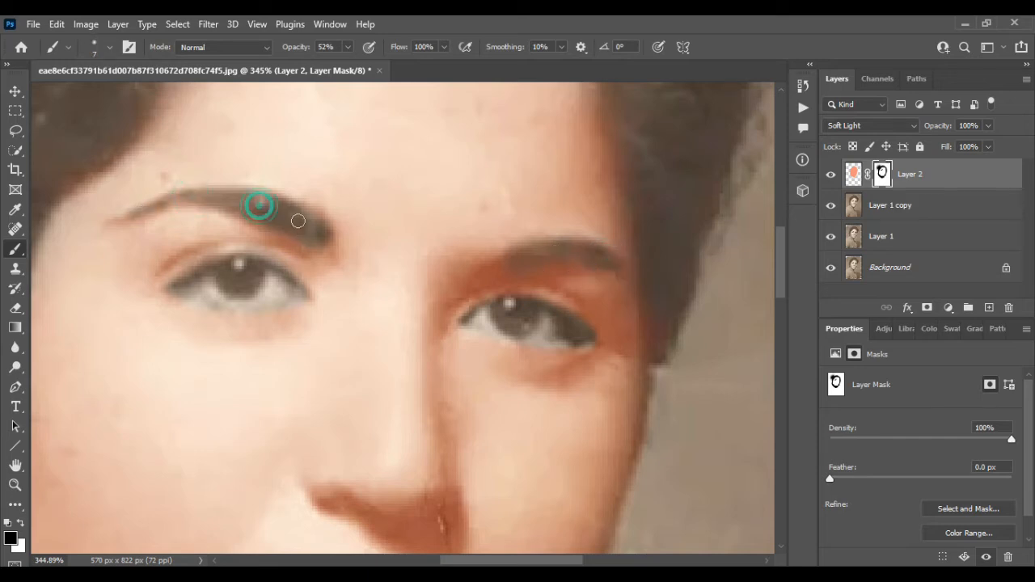
pyautogui.keyDown('alt'); pyautogui.scroll(-6, 298, 221); pyautogui.keyUp('alt')
pyautogui.keyDown('alt'); pyautogui.scroll(6, 304, 251); pyautogui.keyUp('alt')
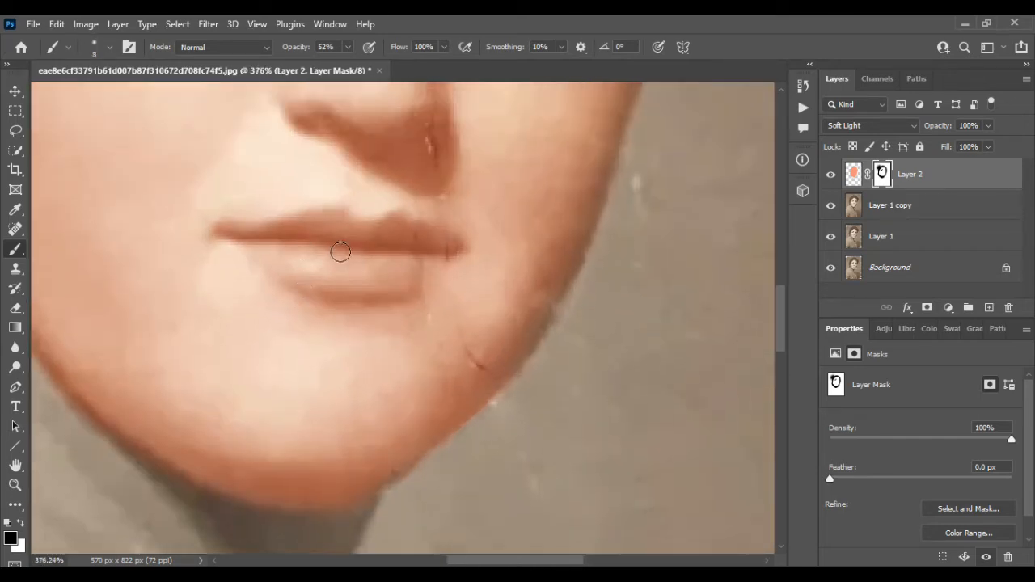
# Paint black at 52% opacity over the upper and lower lips on Layer 2's mask to remove their skin tint.
pyautogui.press(']')
pyautogui.press(']')
pyautogui.press(']')
pyautogui.press(']')
pyautogui.moveTo(346, 240)
pyautogui.mouseDown()
pyautogui.moveTo(285, 248)
pyautogui.moveTo(381, 254)
pyautogui.moveTo(362, 232)
pyautogui.mouseUp()
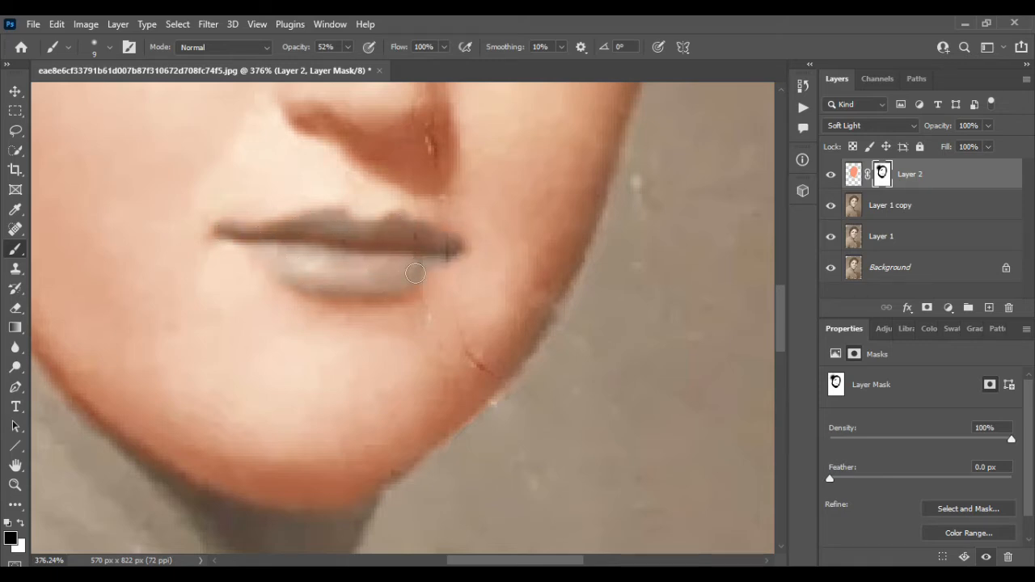
pyautogui.keyDown('alt'); pyautogui.scroll(-6, 372, 244); pyautogui.keyUp('alt')
pyautogui.press('v')
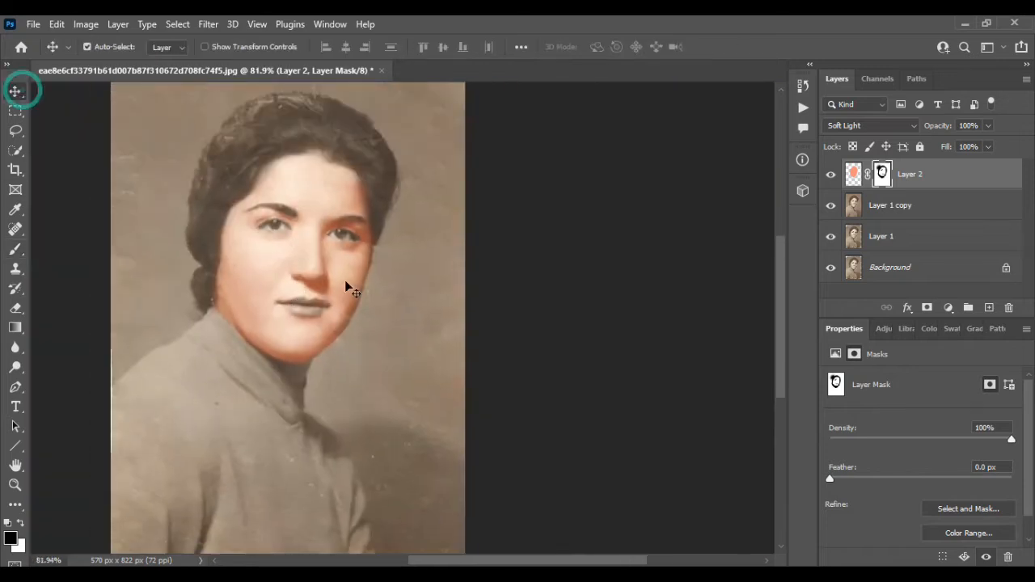
# Try filling the face shape on Layer 2 with white, undo the fill, and clear the selection.
pyautogui.hscroll(-3, 335, 193)
pyautogui.keyDown('ctrl'); pyautogui.click(435, 294); pyautogui.keyUp('ctrl')
pyautogui.keyDown('ctrl'); pyautogui.click(854, 175); pyautogui.keyUp('ctrl')
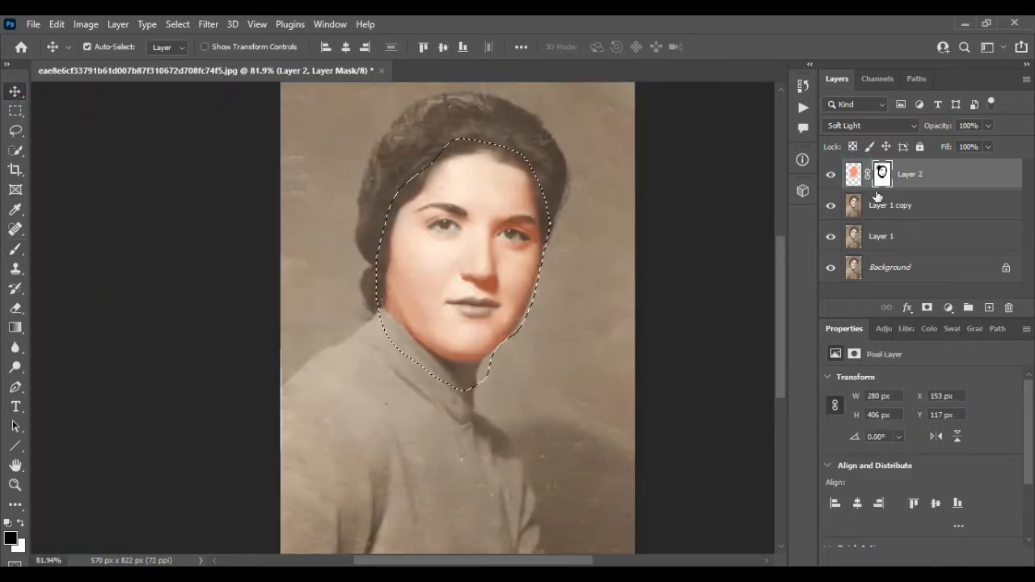
pyautogui.click(853, 176)
pyautogui.click(21, 524)
pyautogui.click(10, 538)
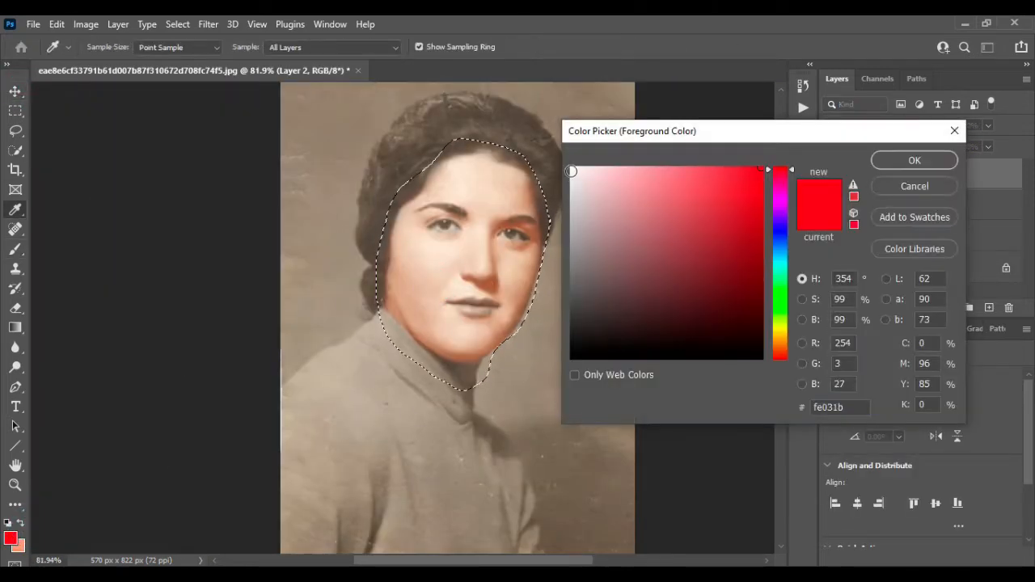
pyautogui.click(575, 171)
pyautogui.click(896, 159)
pyautogui.hotkey('alt', 'BackSpace')
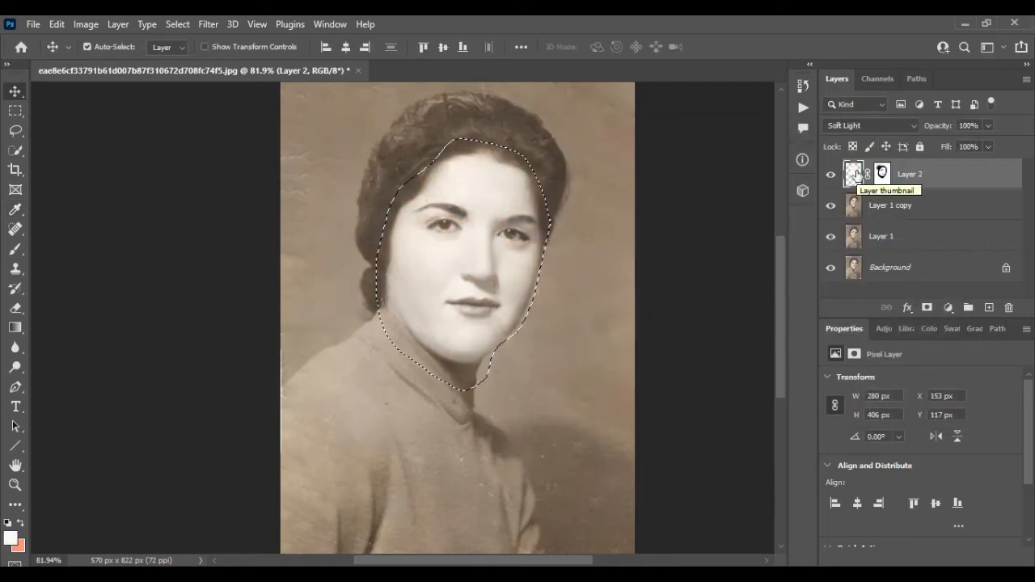
pyautogui.hotkey('ctrl', 'z')
pyautogui.click(202, 220)
pyautogui.hotkey('ctrl', 'd')
pyautogui.scroll(3, 478, 319)
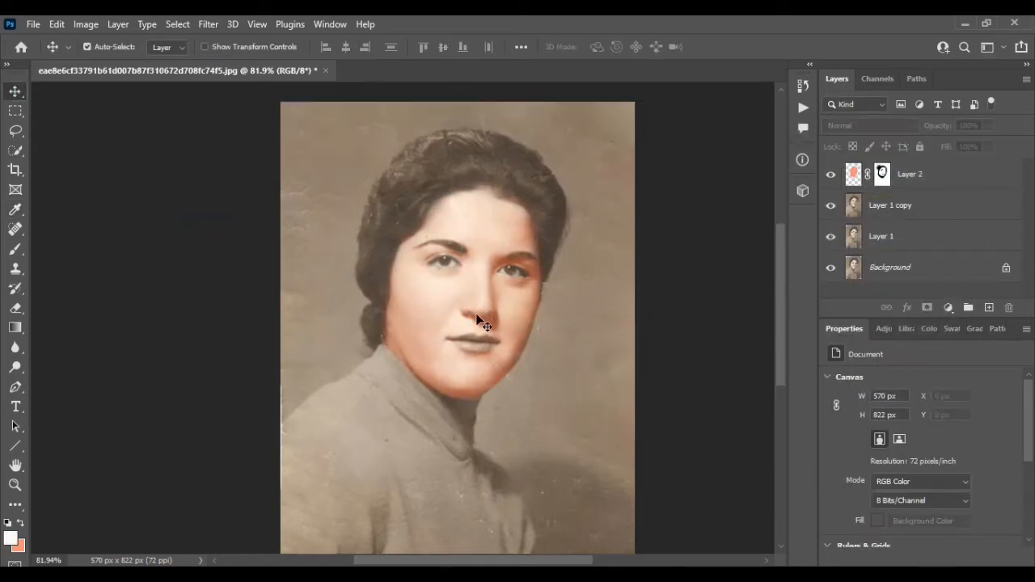
# Add a black (000000) Solid Color fill layer in Soft Light mode with its layer mask inverted to hide it.
pyautogui.click(968, 310)
pyautogui.click(971, 40)
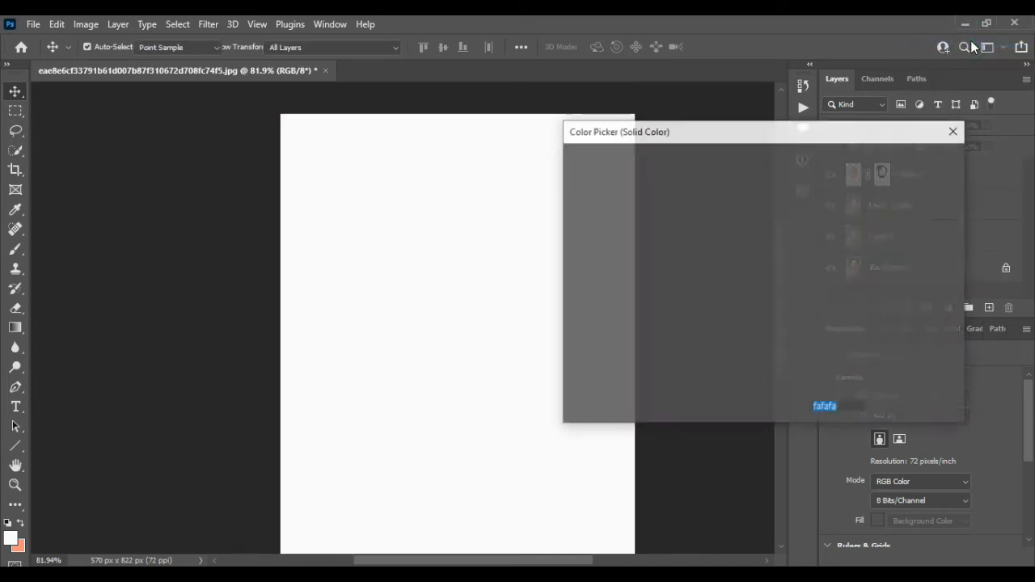
pyautogui.write('000000')
pyautogui.click(915, 161)
pyautogui.hotkey('ctrl', 'i')
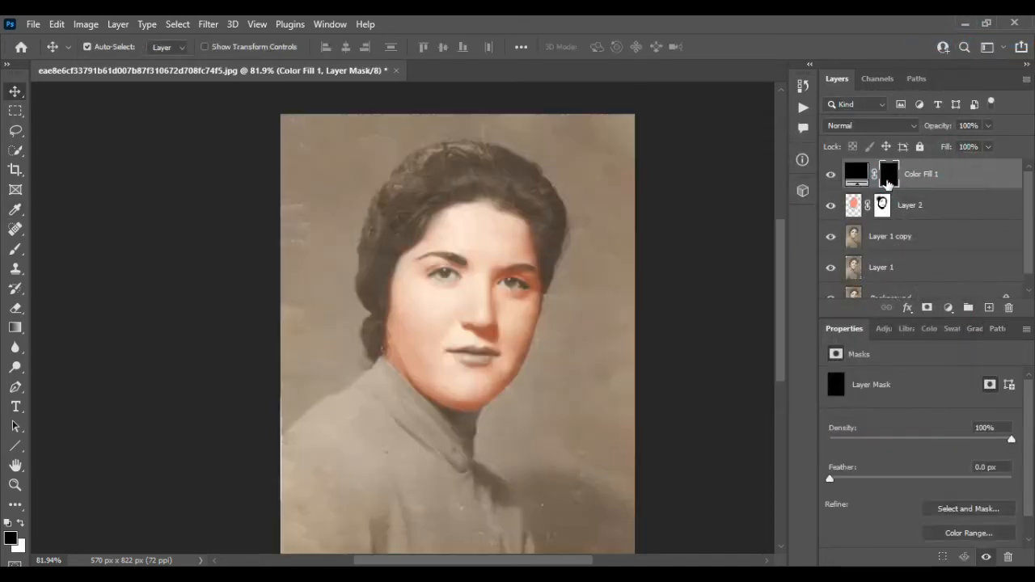
pyautogui.click(869, 126)
pyautogui.click(852, 323)
# Darken the hair from the crown to beside the left cheek in the image by painting white on Color Fill 1's mask, 45 px brush at 52% opacity.
pyautogui.click(15, 249)
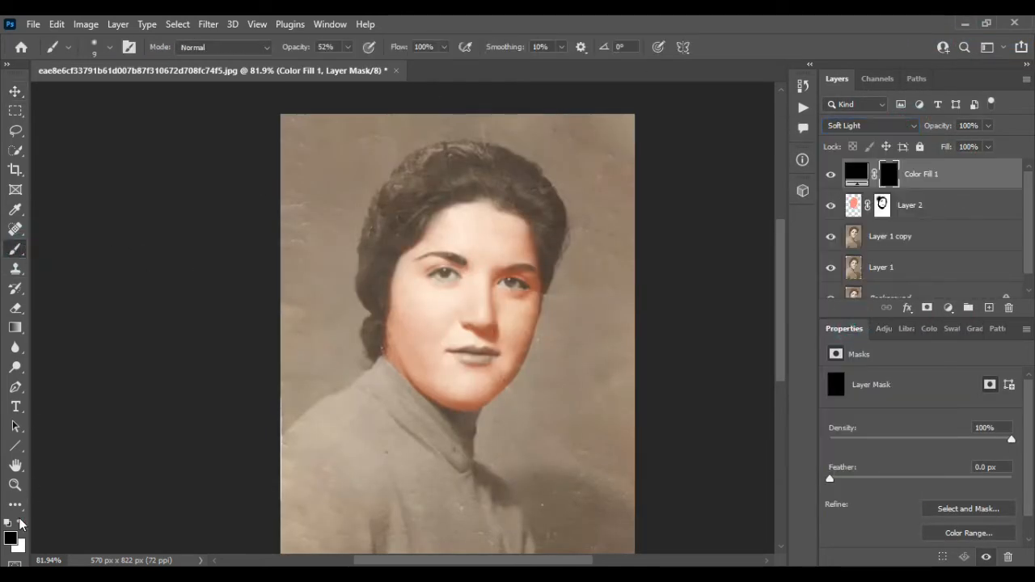
pyautogui.press(']')
pyautogui.press(']')
pyautogui.press(']')
pyautogui.press(']')
pyautogui.press(']')
pyautogui.press(']')
pyautogui.press(']')
pyautogui.press(']')
pyautogui.moveTo(469, 178)
pyautogui.mouseDown()
pyautogui.moveTo(433, 193)
pyautogui.moveTo(400, 238)
pyautogui.moveTo(412, 201)
pyautogui.moveTo(360, 248)
pyautogui.moveTo(381, 280)
pyautogui.mouseUp()
# Paint white on Color Fill 1's mask over the low hair bun down to the collar, finishing with a 30 px brush.
pyautogui.scroll(-2, 384, 275)
pyautogui.scroll(6, 385, 266)
pyautogui.scroll(3, 372, 291)
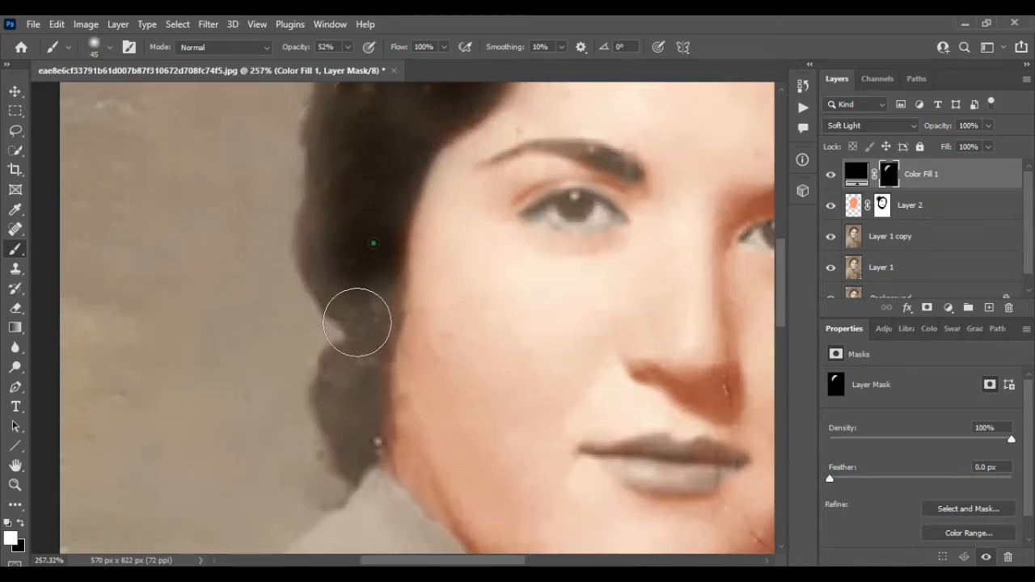
pyautogui.moveTo(356, 322)
pyautogui.mouseDown()
pyautogui.moveTo(366, 352)
pyautogui.moveTo(337, 216)
pyautogui.moveTo(349, 414)
pyautogui.mouseUp()
pyautogui.click(354, 441)
pyautogui.press('[')
pyautogui.press('[')
pyautogui.press('[')
pyautogui.click(353, 449)
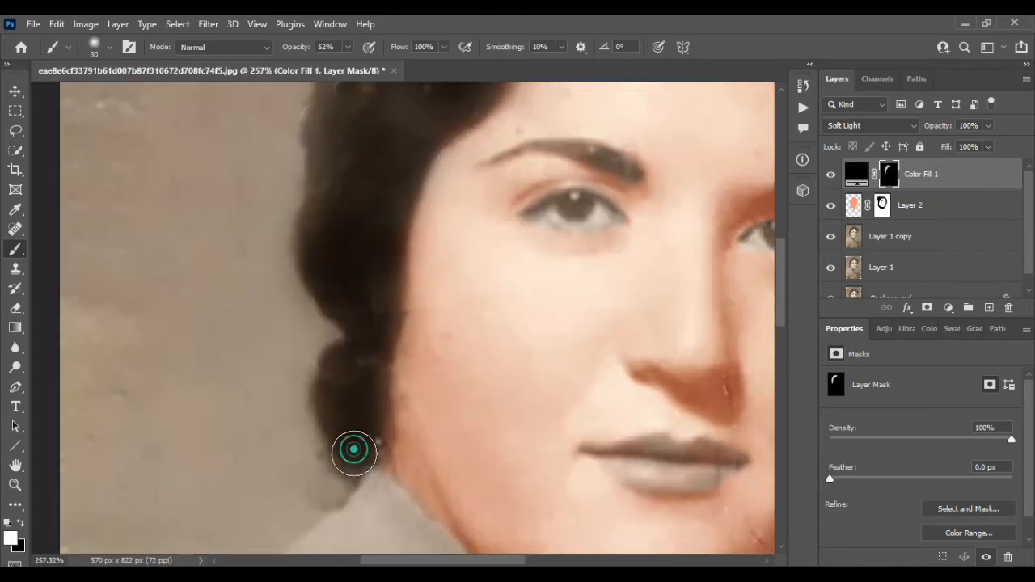
# Fill in the front hair along the hairline above the left temple in the image, using the 30 px white brush on the mask.
pyautogui.scroll(3, 375, 335)
pyautogui.scroll(2, 363, 387)
pyautogui.moveTo(476, 180)
pyautogui.mouseDown()
pyautogui.moveTo(356, 296)
pyautogui.moveTo(397, 401)
pyautogui.moveTo(439, 311)
pyautogui.mouseUp()
pyautogui.scroll(-1, 375, 344)
pyautogui.moveTo(318, 351)
pyautogui.mouseDown()
pyautogui.moveTo(372, 478)
pyautogui.moveTo(397, 374)
pyautogui.mouseUp()
pyautogui.scroll(-3, 397, 374)
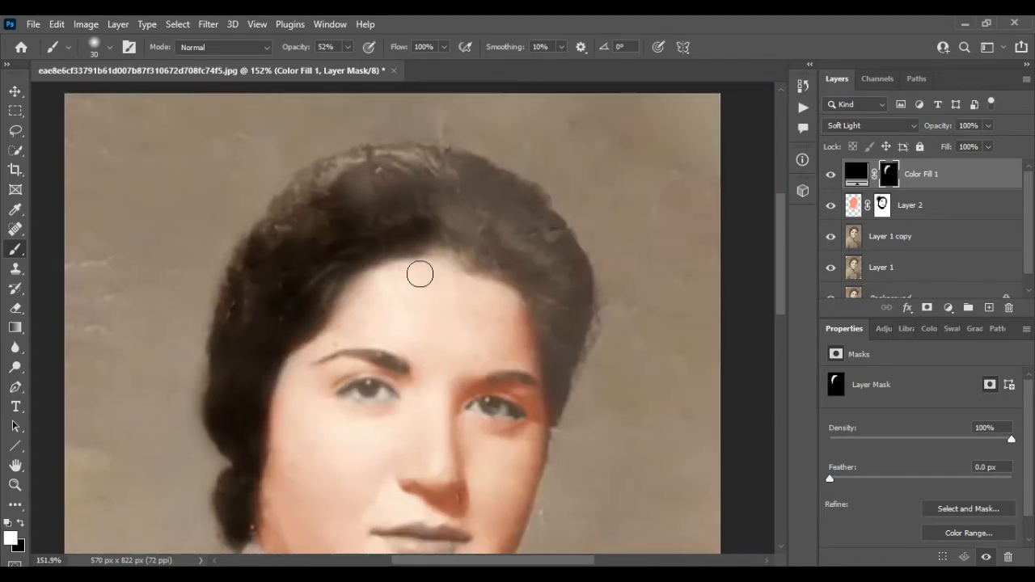
# Extend the black hair tint across the top of the head and down the image's right side with the 30 px brush.
pyautogui.scroll(3, 421, 275)
pyautogui.moveTo(473, 224)
pyautogui.mouseDown()
pyautogui.moveTo(454, 191)
pyautogui.moveTo(335, 198)
pyautogui.moveTo(225, 278)
pyautogui.moveTo(490, 196)
pyautogui.moveTo(580, 221)
pyautogui.moveTo(384, 219)
pyautogui.moveTo(502, 325)
pyautogui.moveTo(606, 271)
pyautogui.moveTo(655, 320)
pyautogui.moveTo(648, 334)
pyautogui.moveTo(590, 347)
pyautogui.moveTo(647, 430)
pyautogui.mouseUp()
pyautogui.scroll(-1, 648, 430)
pyautogui.scroll(-3, 647, 430)
pyautogui.moveTo(670, 185)
pyautogui.mouseDown()
pyautogui.moveTo(640, 333)
pyautogui.moveTo(621, 256)
pyautogui.moveTo(639, 312)
pyautogui.mouseUp()
pyautogui.moveTo(638, 372); pyautogui.dragTo(638, 393)
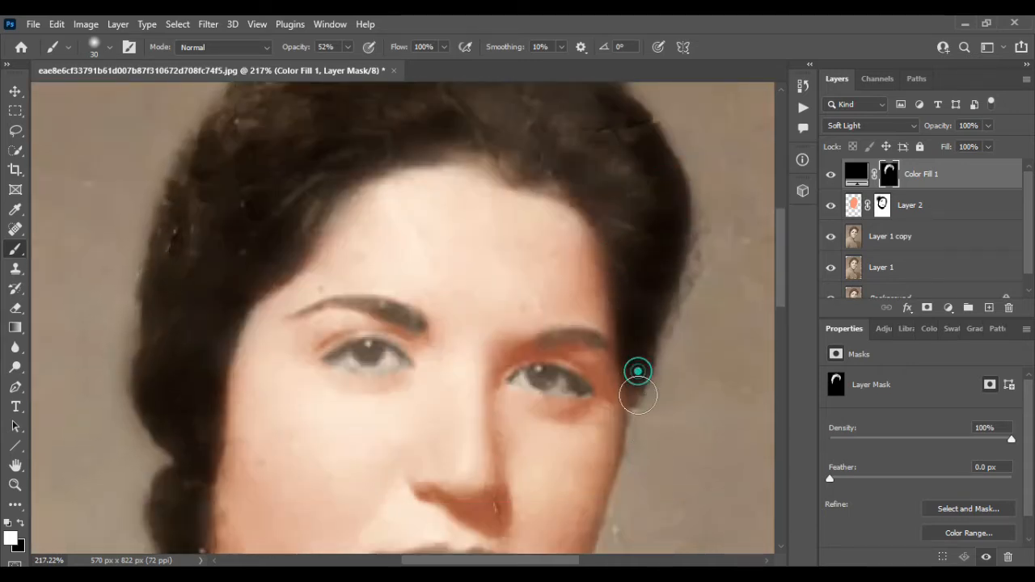
pyautogui.moveTo(631, 201)
pyautogui.mouseDown()
pyautogui.moveTo(622, 245)
pyautogui.moveTo(505, 160)
pyautogui.moveTo(317, 195)
pyautogui.mouseUp()
pyautogui.scroll(-6, 463, 193)
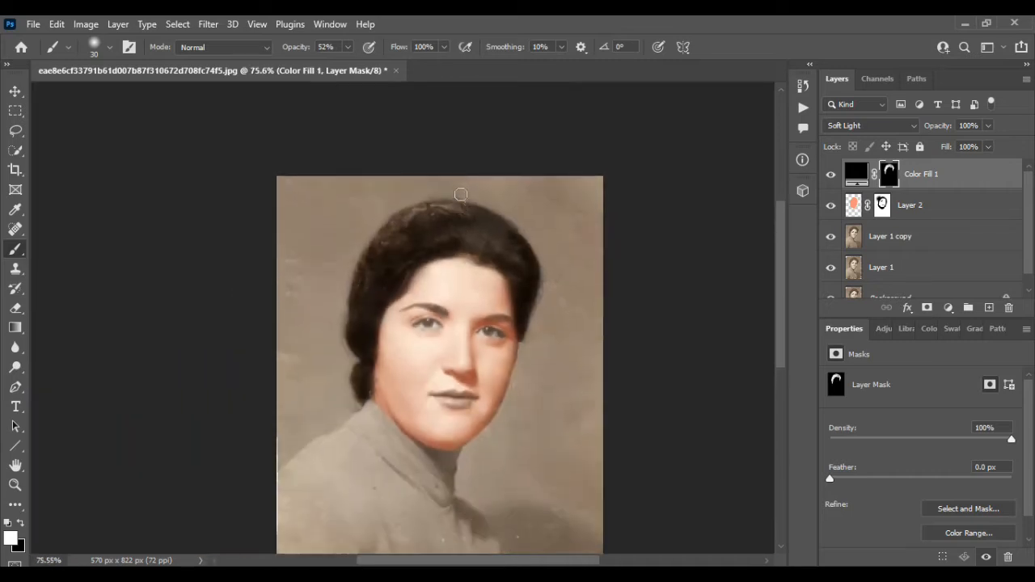
# Paint a second 52% opacity pass on Color Fill 1's mask over the crown and upper outline of the hair.
pyautogui.scroll(6, 462, 202)
pyautogui.moveTo(636, 282)
pyautogui.mouseDown()
pyautogui.moveTo(547, 235)
pyautogui.moveTo(508, 250)
pyautogui.moveTo(345, 238)
pyautogui.moveTo(637, 305)
pyautogui.moveTo(545, 267)
pyautogui.moveTo(623, 256)
pyautogui.moveTo(495, 187)
pyautogui.moveTo(337, 237)
pyautogui.moveTo(471, 259)
pyautogui.moveTo(632, 356)
pyautogui.moveTo(621, 381)
pyautogui.moveTo(463, 302)
pyautogui.mouseUp()
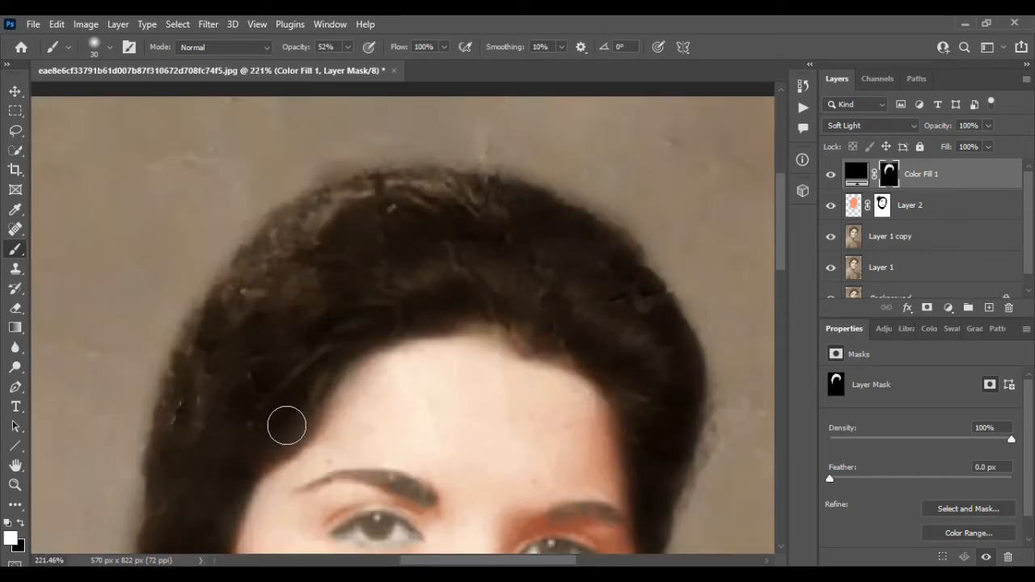
pyautogui.moveTo(287, 426); pyautogui.dragTo(307, 231)
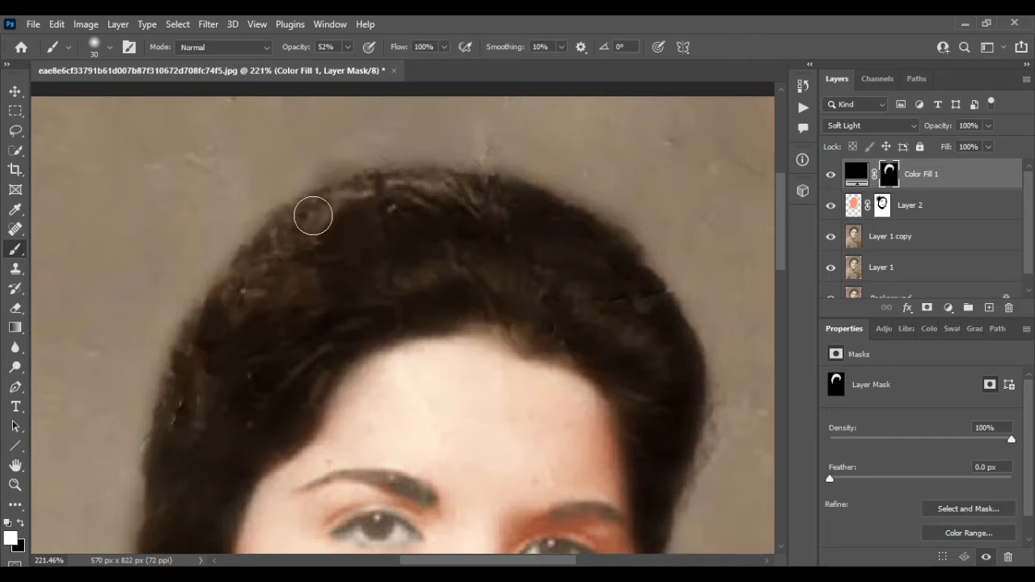
# Deepen the hair tint along the image's left side, from the temple down through the bun, with further white strokes at 52%.
pyautogui.scroll(-3, 606, 262)
pyautogui.scroll(4, 328, 235)
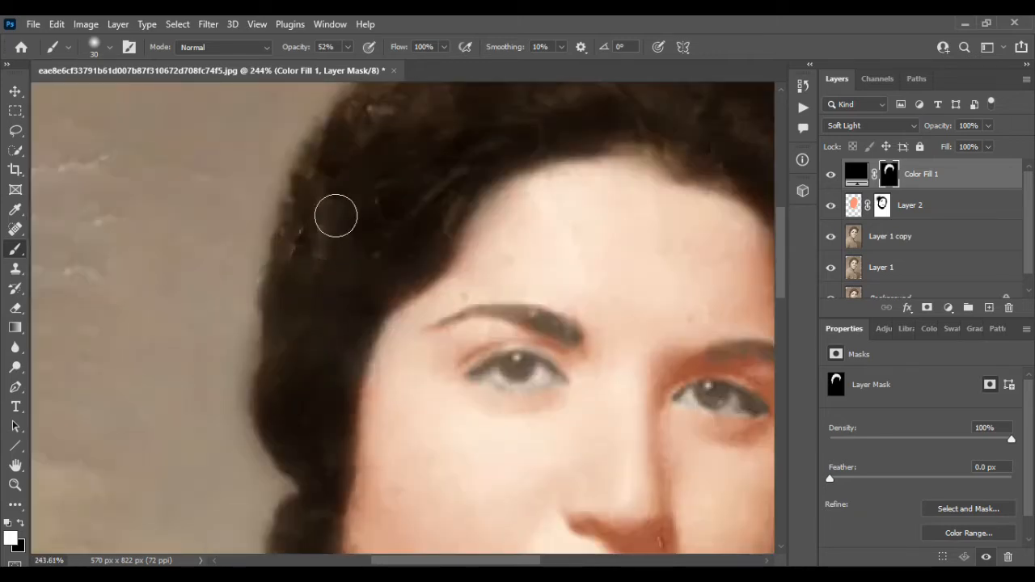
pyautogui.moveTo(372, 213); pyautogui.dragTo(370, 262)
pyautogui.moveTo(351, 319); pyautogui.dragTo(333, 395)
pyautogui.moveTo(307, 250)
pyautogui.mouseDown()
pyautogui.moveTo(310, 218)
pyautogui.moveTo(305, 262)
pyautogui.mouseUp()
pyautogui.scroll(-2, 304, 372)
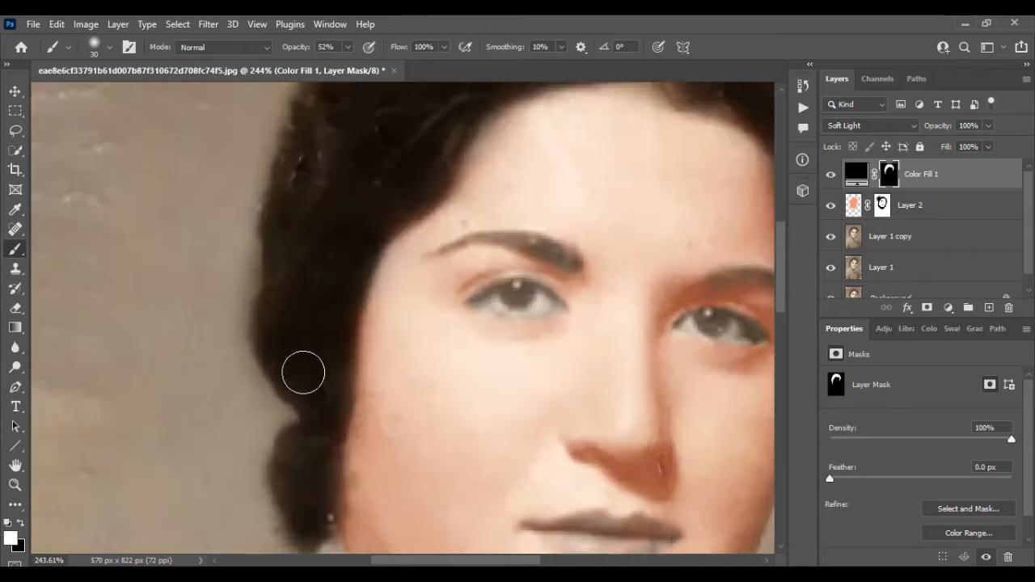
pyautogui.scroll(-1, 303, 372)
pyautogui.moveTo(316, 455)
pyautogui.mouseDown()
pyautogui.moveTo(297, 424)
pyautogui.moveTo(287, 442)
pyautogui.moveTo(308, 489)
pyautogui.mouseUp()
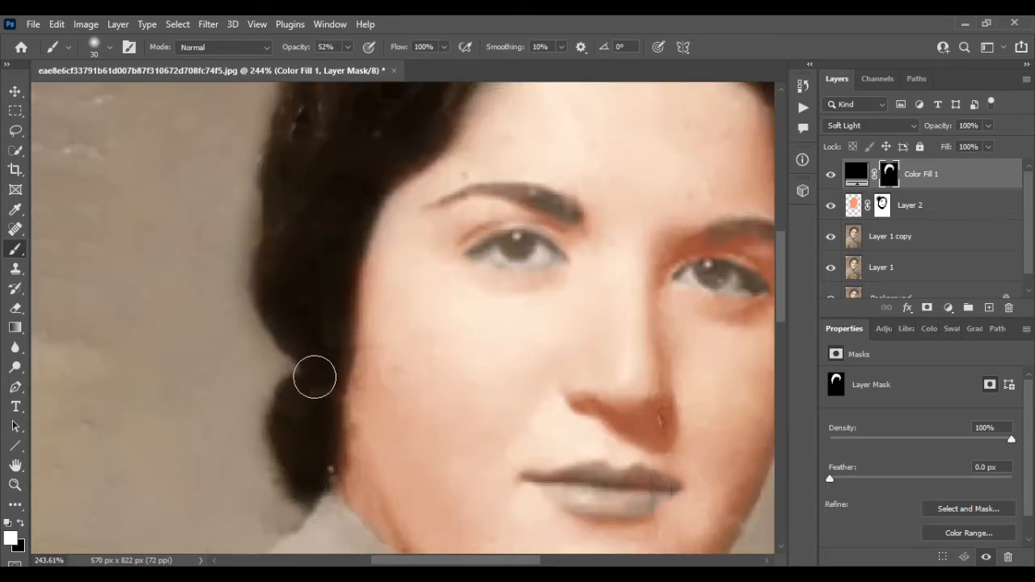
# Deepen the tint on the hair beside the right temple in the image with the 30 px white brush on the mask.
pyautogui.scroll(-5, 315, 377)
pyautogui.scroll(4, 485, 259)
pyautogui.moveTo(511, 208)
pyautogui.mouseDown()
pyautogui.moveTo(506, 375)
pyautogui.moveTo(524, 264)
pyautogui.mouseUp()
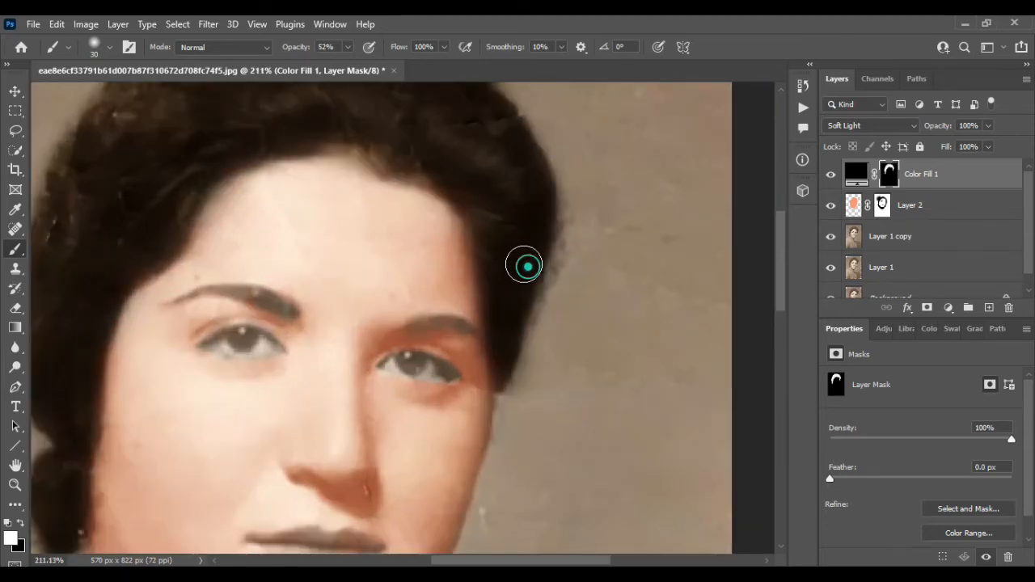
# Darken both eyebrows by painting white on Color Fill 1's mask with an 8 px brush at 52% opacity.
pyautogui.scroll(3, 416, 332)
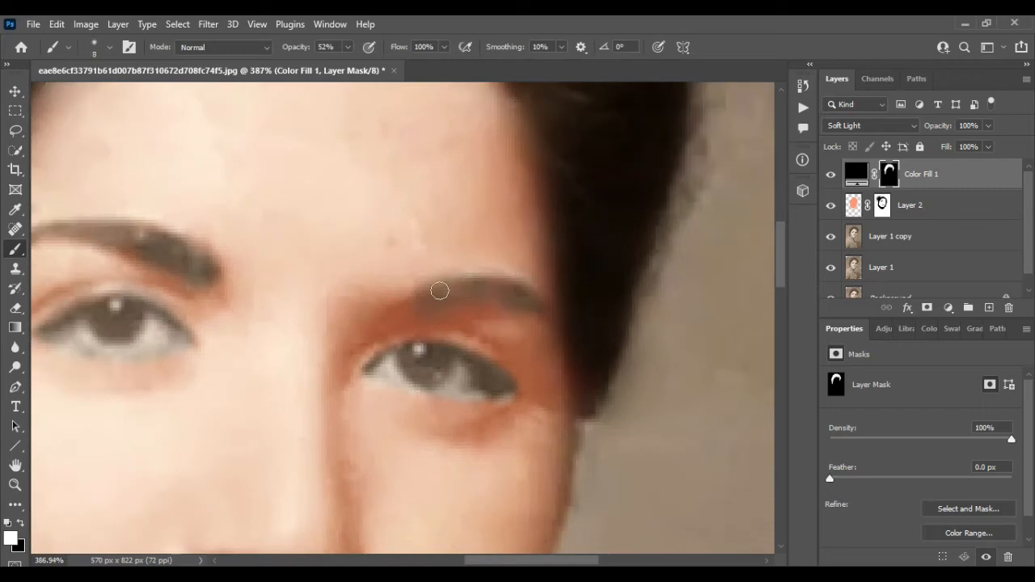
pyautogui.moveTo(439, 291)
pyautogui.mouseDown()
pyautogui.moveTo(494, 288)
pyautogui.moveTo(538, 310)
pyautogui.moveTo(457, 289)
pyautogui.moveTo(429, 294)
pyautogui.mouseUp()
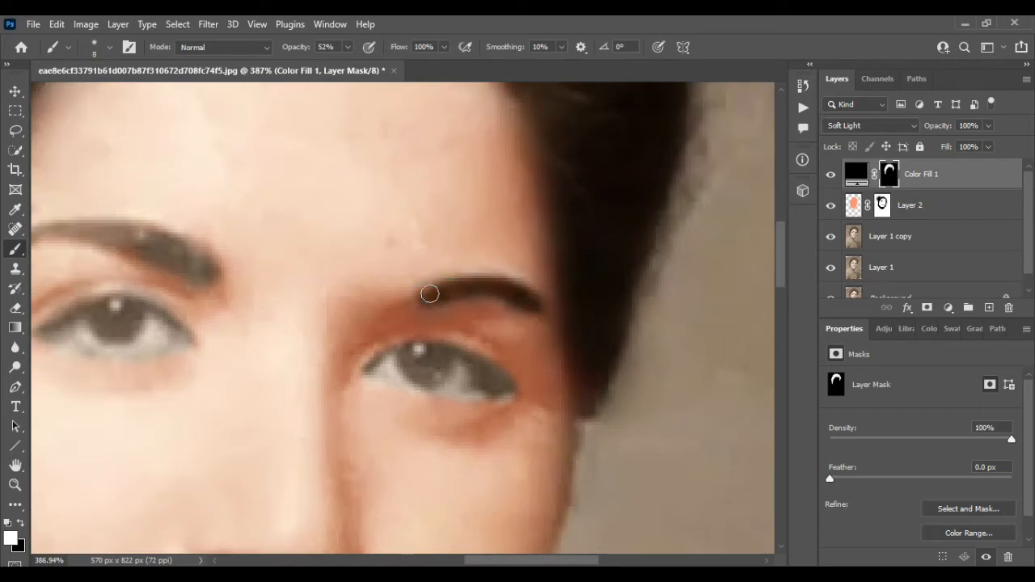
pyautogui.hscroll(-3, 203, 257)
pyautogui.moveTo(243, 261)
pyautogui.mouseDown()
pyautogui.moveTo(323, 248)
pyautogui.moveTo(171, 233)
pyautogui.moveTo(277, 245)
pyautogui.moveTo(318, 272)
pyautogui.moveTo(368, 278)
pyautogui.moveTo(318, 250)
pyautogui.moveTo(372, 271)
pyautogui.moveTo(353, 252)
pyautogui.moveTo(249, 233)
pyautogui.moveTo(188, 240)
pyautogui.mouseUp()
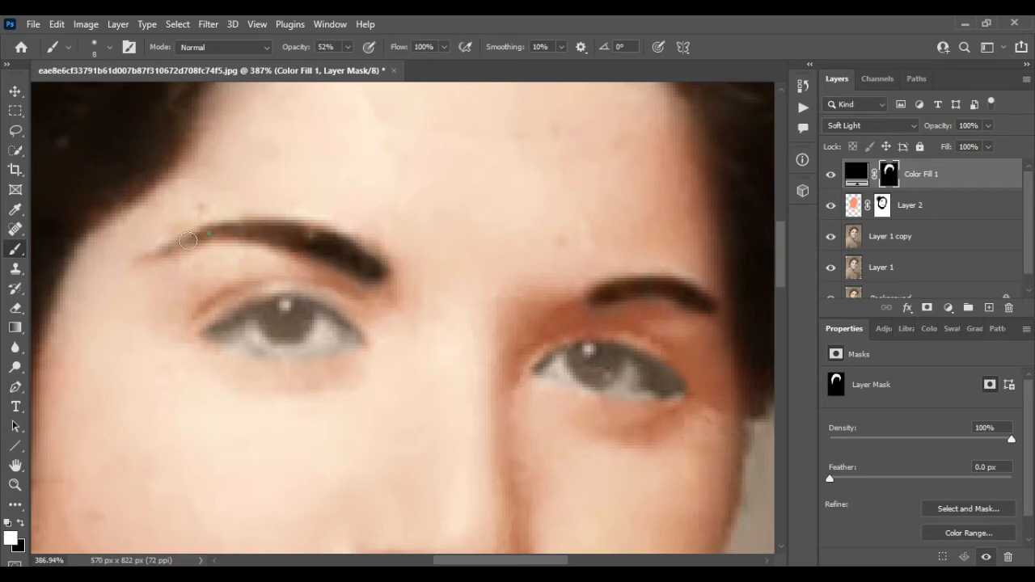
pyautogui.moveTo(278, 234); pyautogui.dragTo(223, 241)
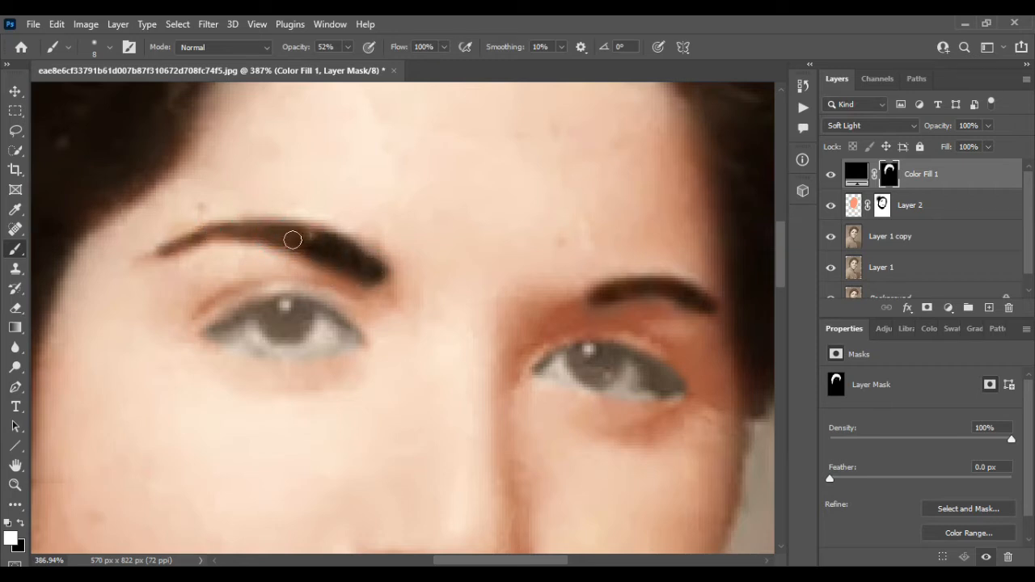
# Darken both irises by painting white on Color Fill 1's mask with an 8 px brush at 100% opacity.
pyautogui.scroll(-5, 293, 241)
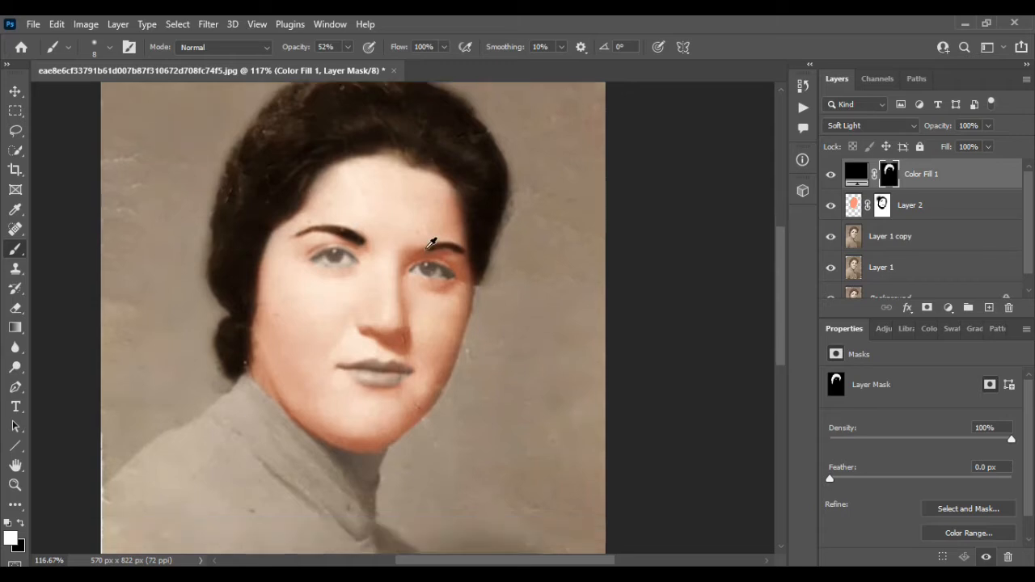
pyautogui.scroll(4, 431, 244)
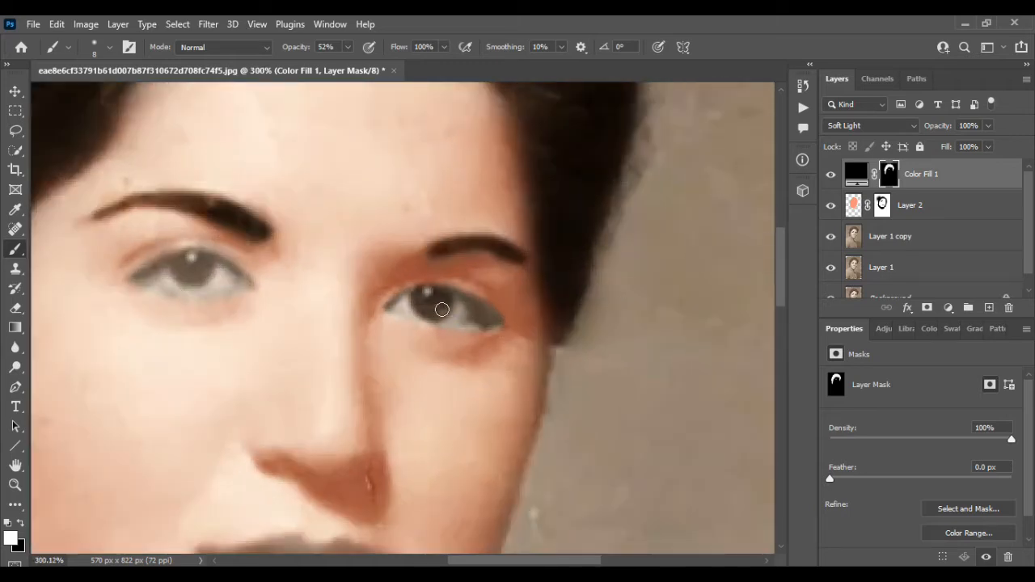
pyautogui.click(348, 47)
pyautogui.moveTo(441, 301); pyautogui.dragTo(432, 298)
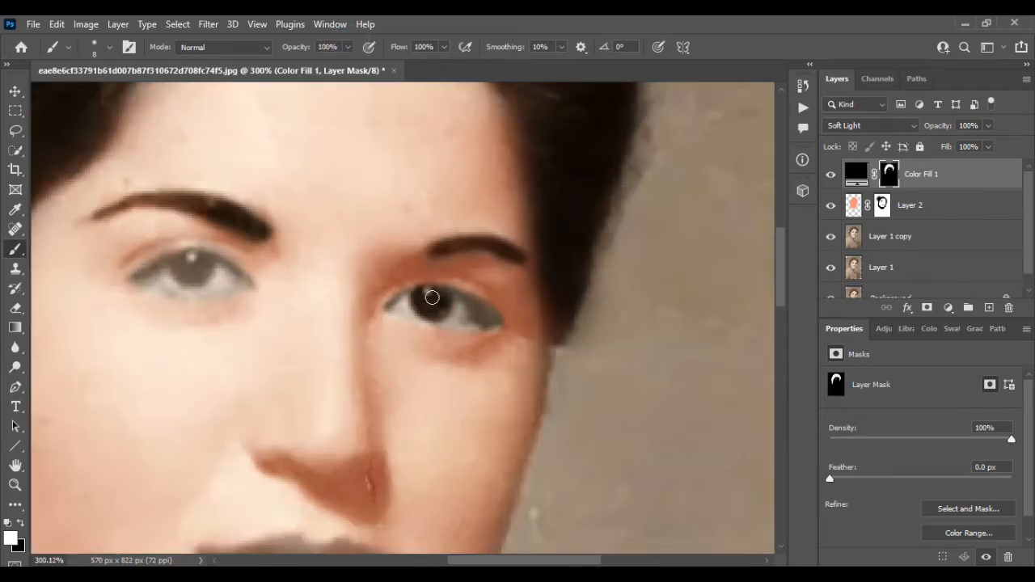
pyautogui.moveTo(208, 265); pyautogui.dragTo(171, 272)
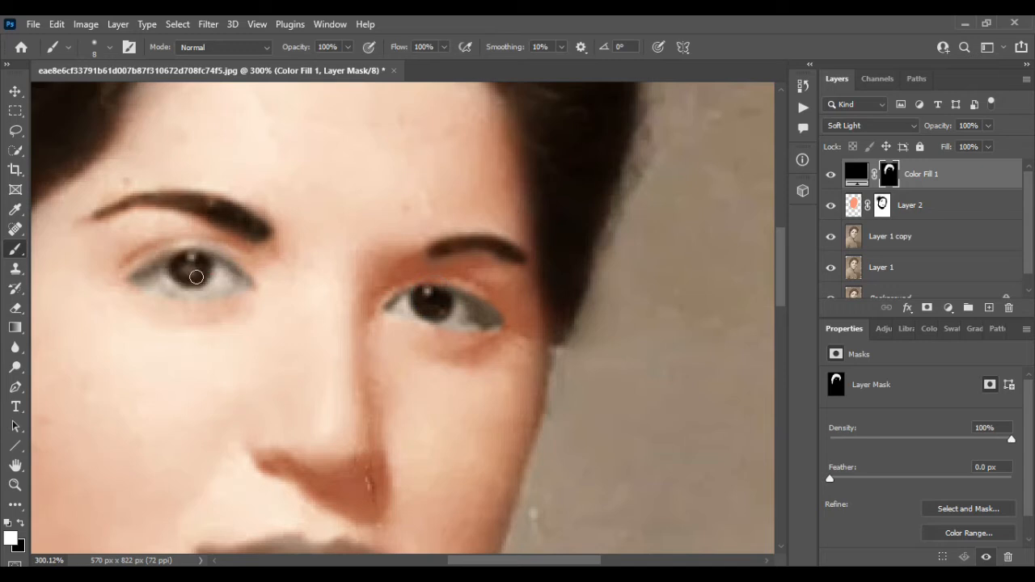
# Trace the lash lines of both eyes in white on Color Fill 1's mask with a 6 px brush at 100% opacity.
pyautogui.scroll(3, 412, 311)
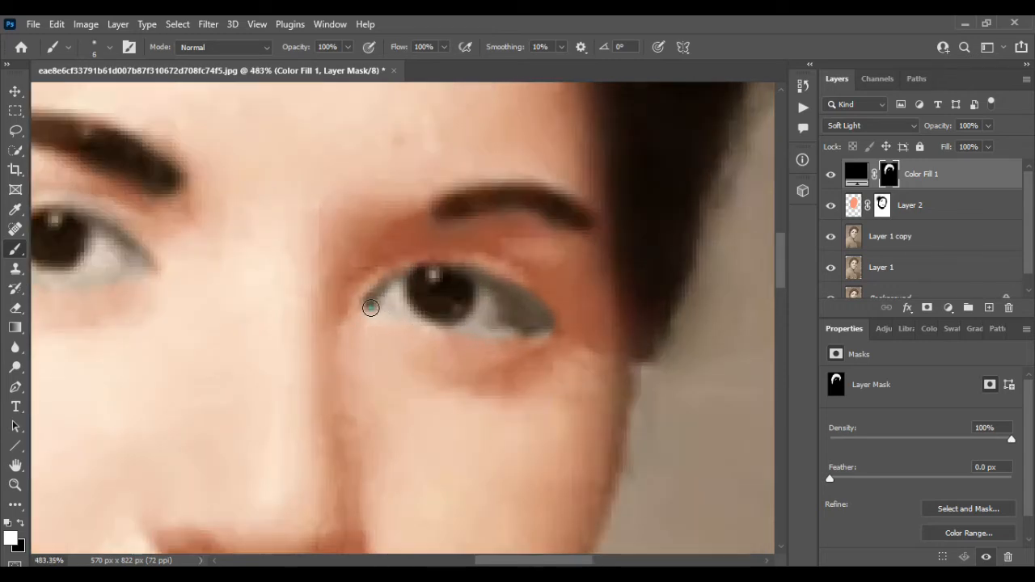
pyautogui.moveTo(371, 308)
pyautogui.mouseDown()
pyautogui.moveTo(418, 275)
pyautogui.moveTo(476, 281)
pyautogui.moveTo(553, 322)
pyautogui.mouseUp()
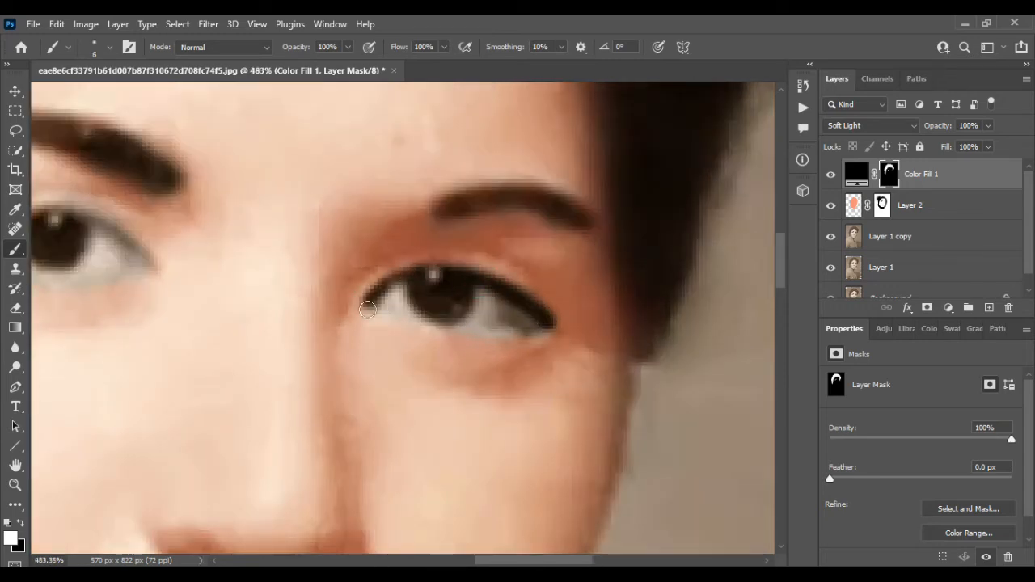
pyautogui.moveTo(367, 309)
pyautogui.mouseDown()
pyautogui.moveTo(477, 333)
pyautogui.moveTo(540, 330)
pyautogui.mouseUp()
pyautogui.hscroll(-3, 235, 309)
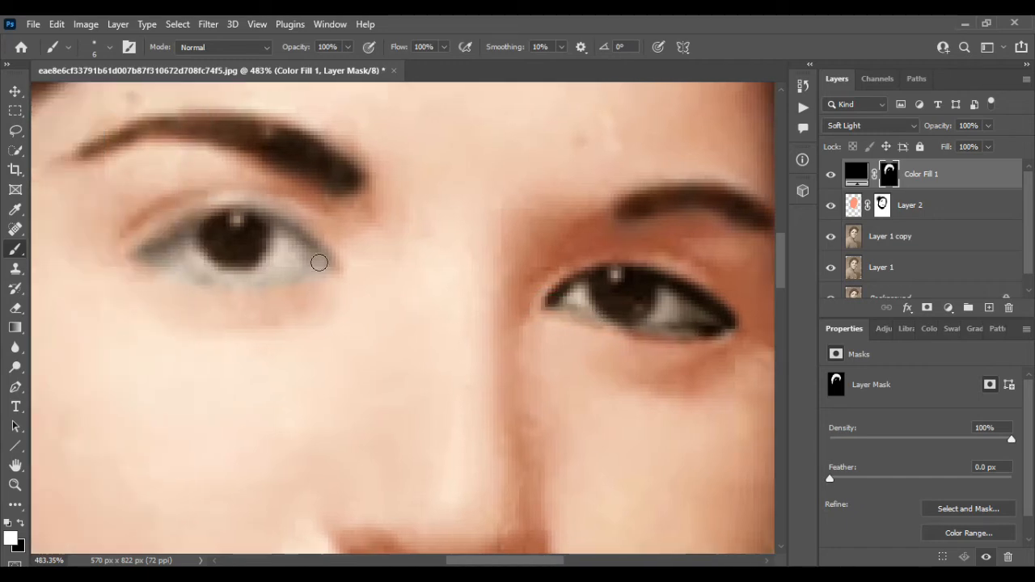
pyautogui.moveTo(331, 260)
pyautogui.mouseDown()
pyautogui.moveTo(190, 272)
pyautogui.moveTo(134, 257)
pyautogui.moveTo(323, 257)
pyautogui.moveTo(273, 222)
pyautogui.moveTo(180, 230)
pyautogui.mouseUp()
pyautogui.scroll(-6, 418, 213)
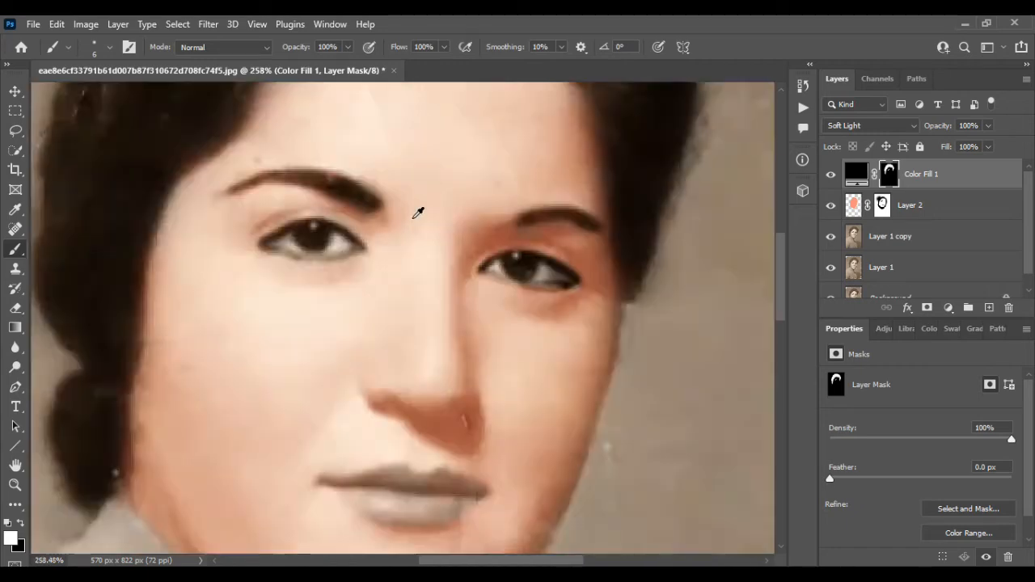
# Soften the darkened lash lines of both eyes with a 6 px black brush at 8% opacity on Color Fill 1's mask.
pyautogui.scroll(4, 441, 267)
pyautogui.scroll(3, 441, 268)
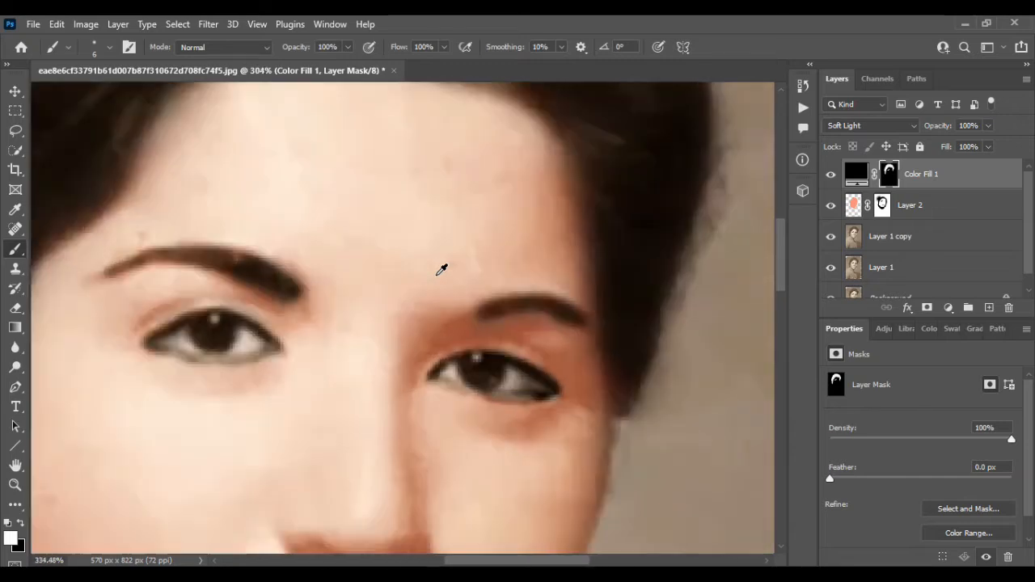
pyautogui.click(347, 47)
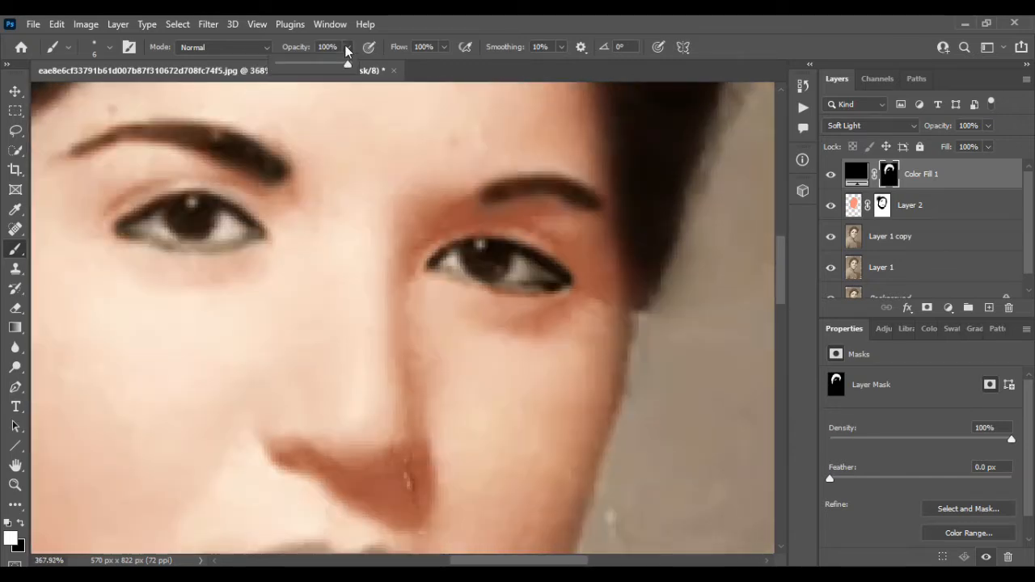
pyautogui.click(21, 524)
pyautogui.scroll(2, 518, 275)
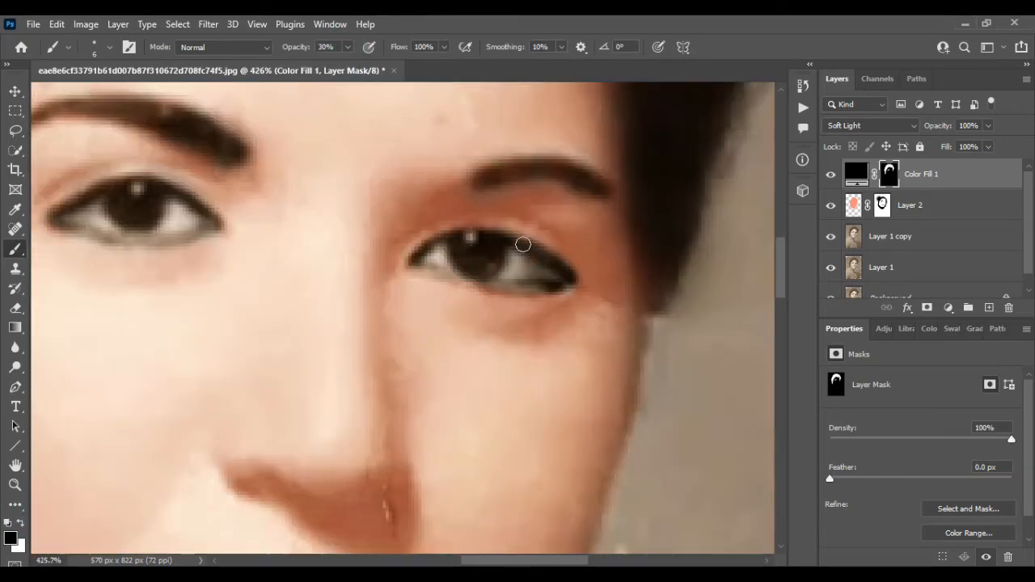
pyautogui.moveTo(347, 47); pyautogui.dragTo(335, 69)
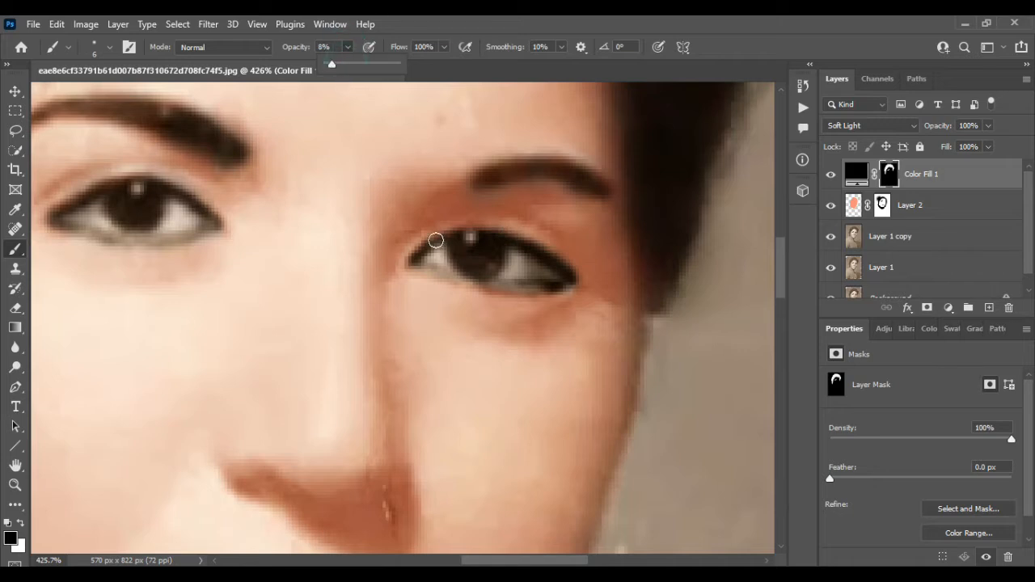
pyautogui.click(436, 240)
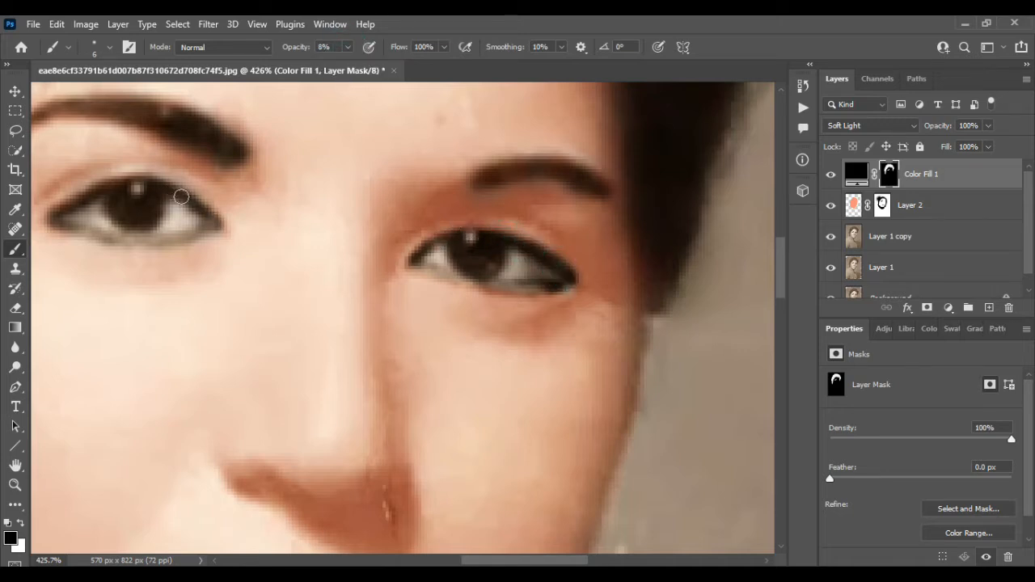
pyautogui.moveTo(60, 215); pyautogui.dragTo(106, 236)
pyautogui.scroll(-8, 345, 228)
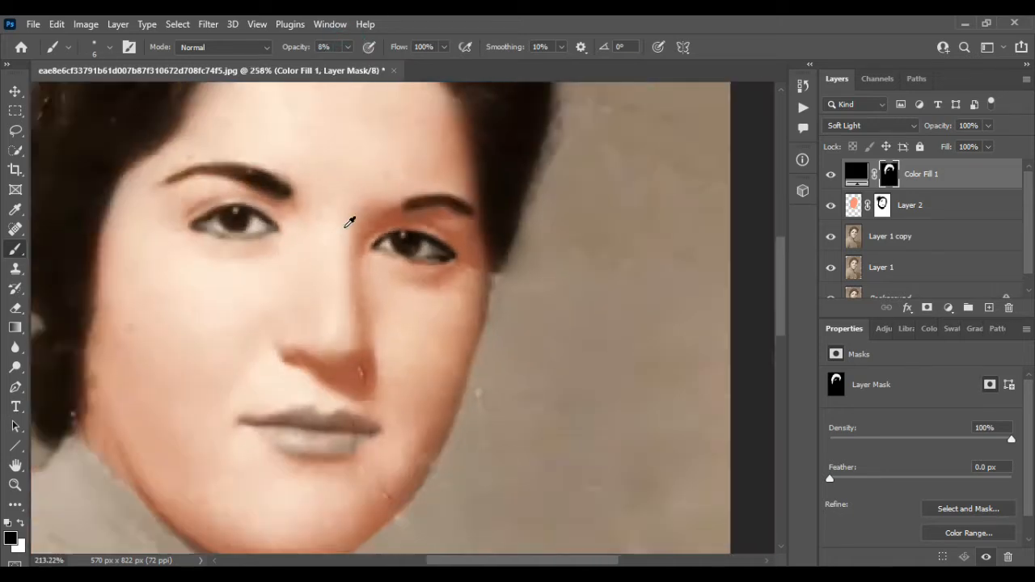
# Group Color Fill 1 with Layer 2 and toggle the group's visibility to compare the portrait before and after coloring.
pyautogui.keyDown('shift'); pyautogui.click(932, 197); pyautogui.keyUp('shift')
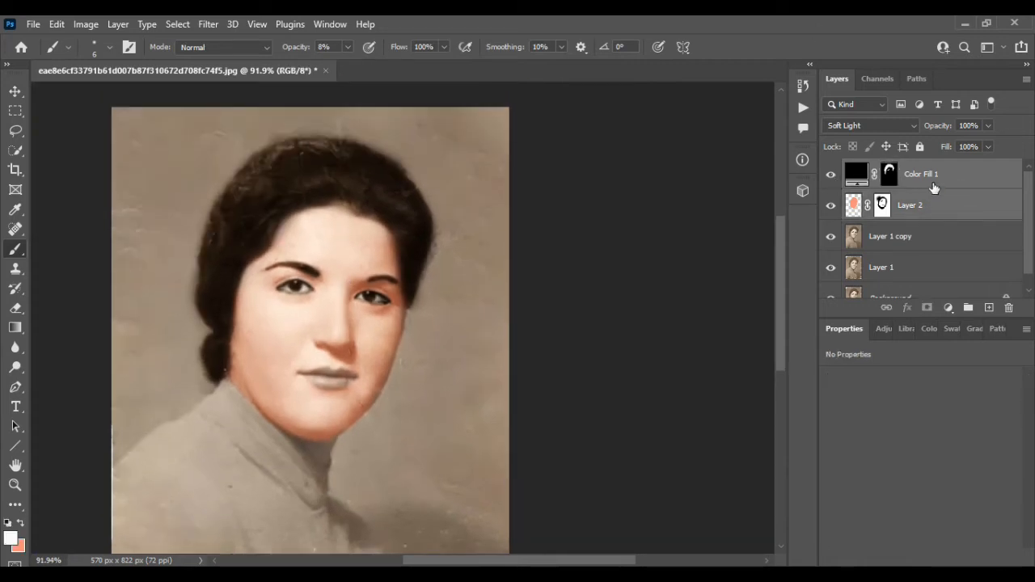
pyautogui.hotkey('ctrl', 'g')
pyautogui.click(830, 169)
pyautogui.click(830, 169)
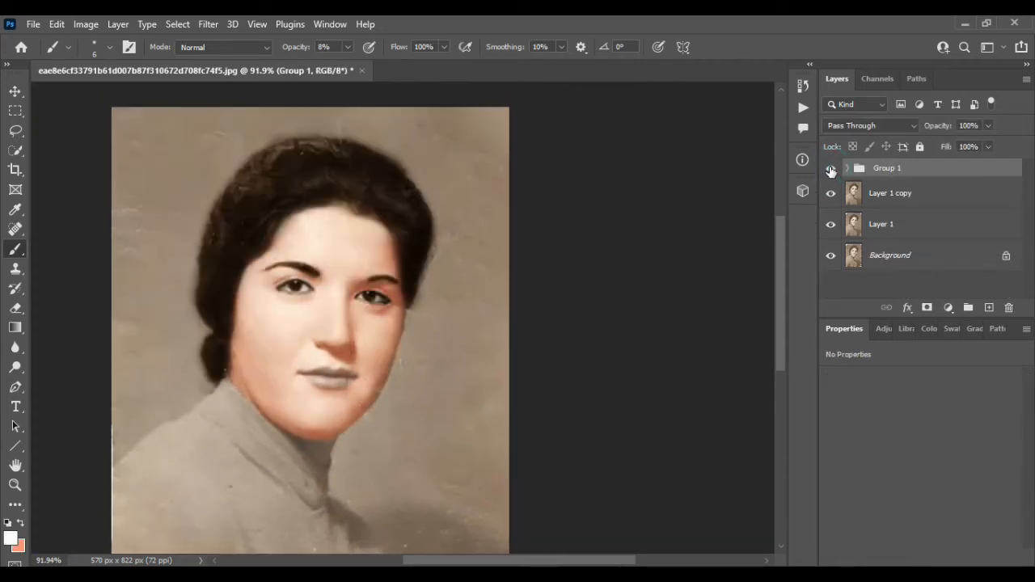
pyautogui.click(830, 169)
pyautogui.click(831, 169)
# Try to lighten the shaded eye's outer lash line with a 6 px black brush at 100% opacity on Color Fill 1's mask, and undo it.
pyautogui.click(938, 172)
pyautogui.click(848, 172)
pyautogui.click(901, 192)
pyautogui.scroll(5, 378, 323)
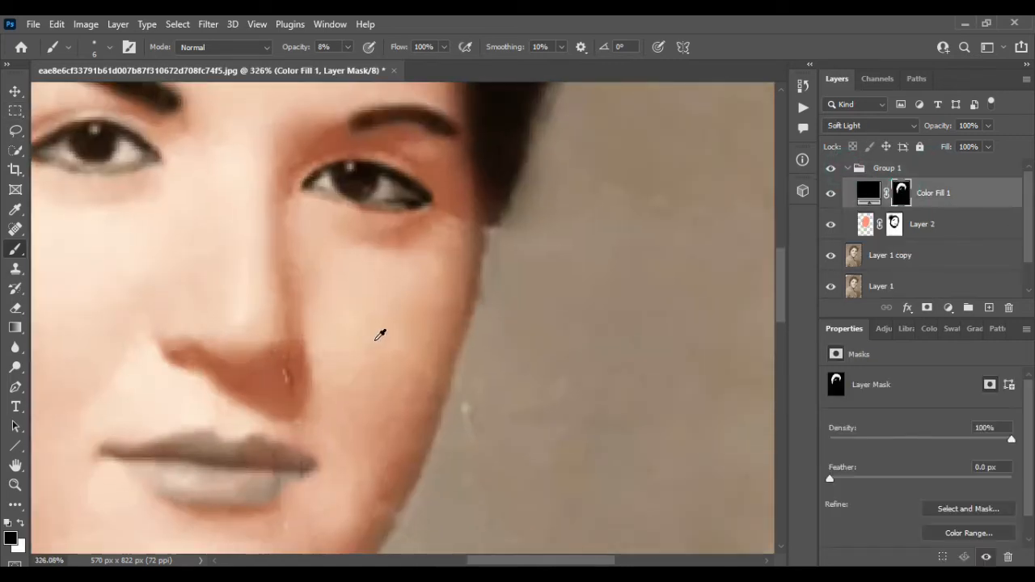
pyautogui.click(346, 46)
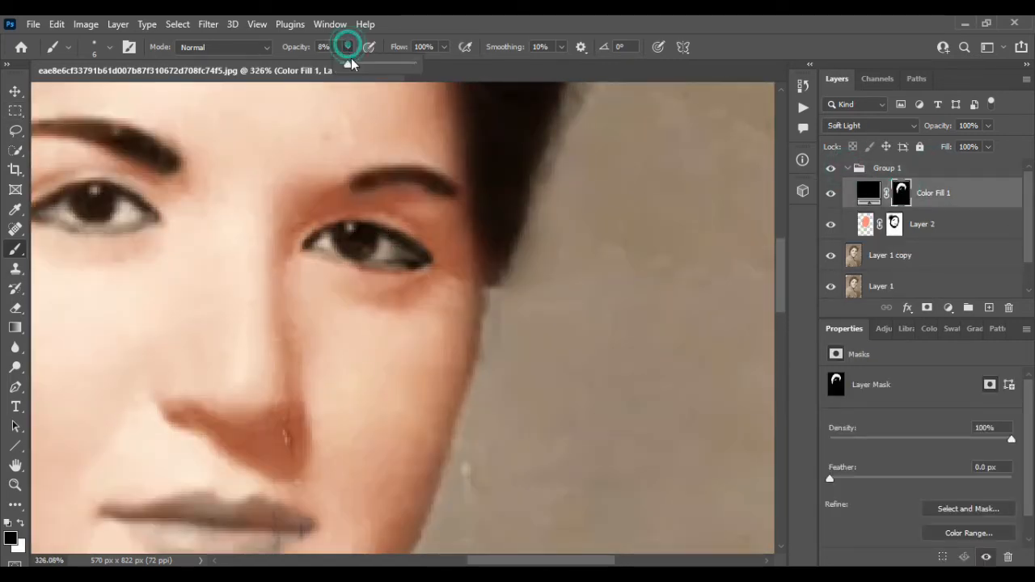
pyautogui.moveTo(349, 64); pyautogui.dragTo(447, 74)
pyautogui.moveTo(407, 242); pyautogui.dragTo(409, 242)
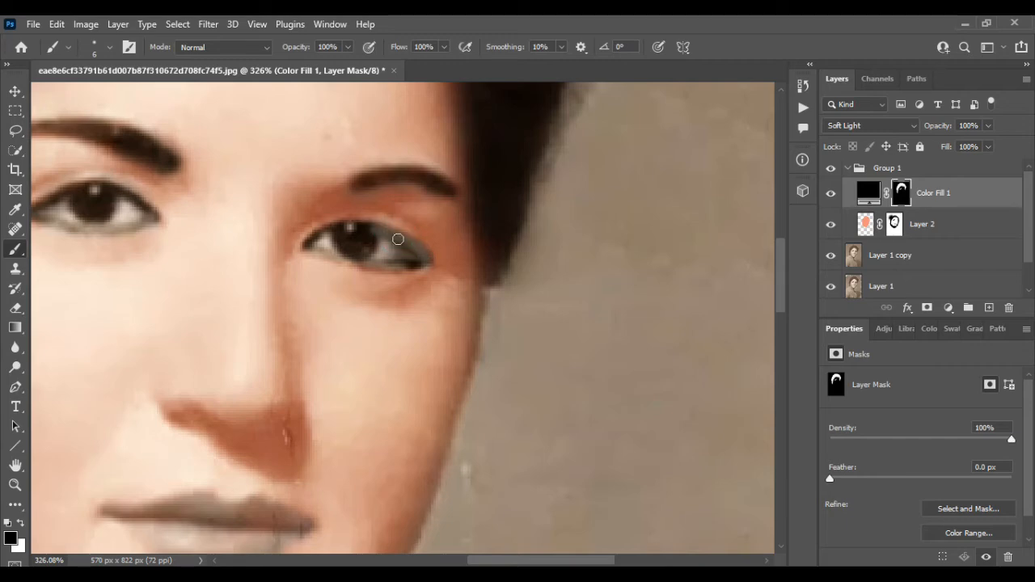
pyautogui.hotkey('ctrl', 'z')
# Soften the lash lines of both eyes with a 6 px black brush at 31% opacity on Color Fill 1's mask.
pyautogui.click(348, 46)
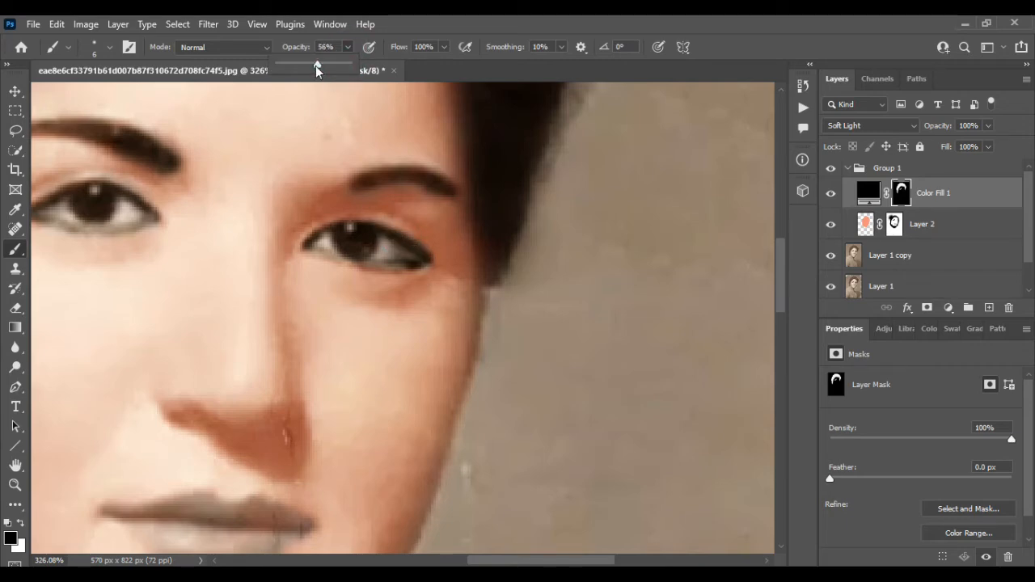
pyautogui.scroll(2, 418, 217)
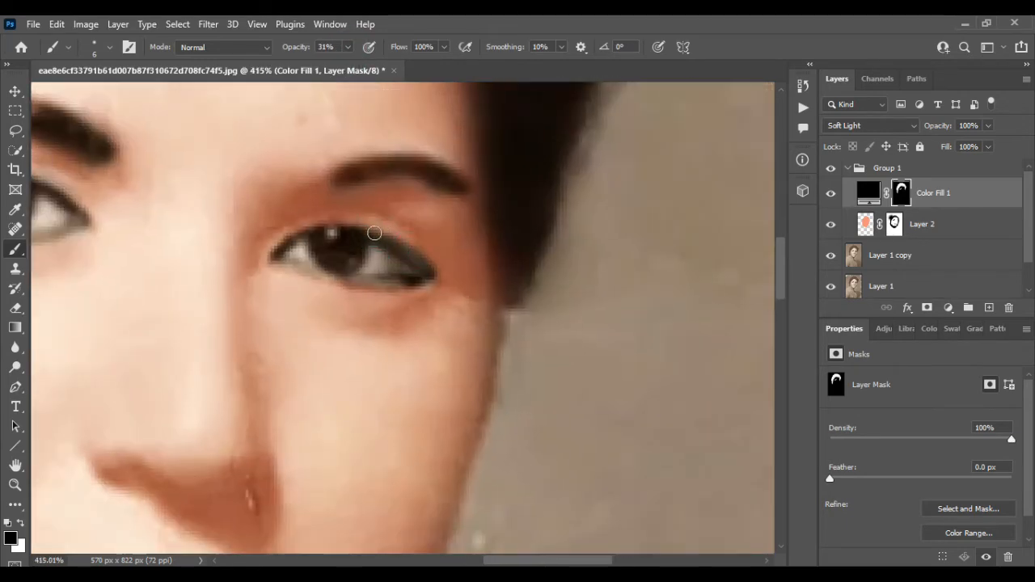
pyautogui.hscroll(-5, 398, 286)
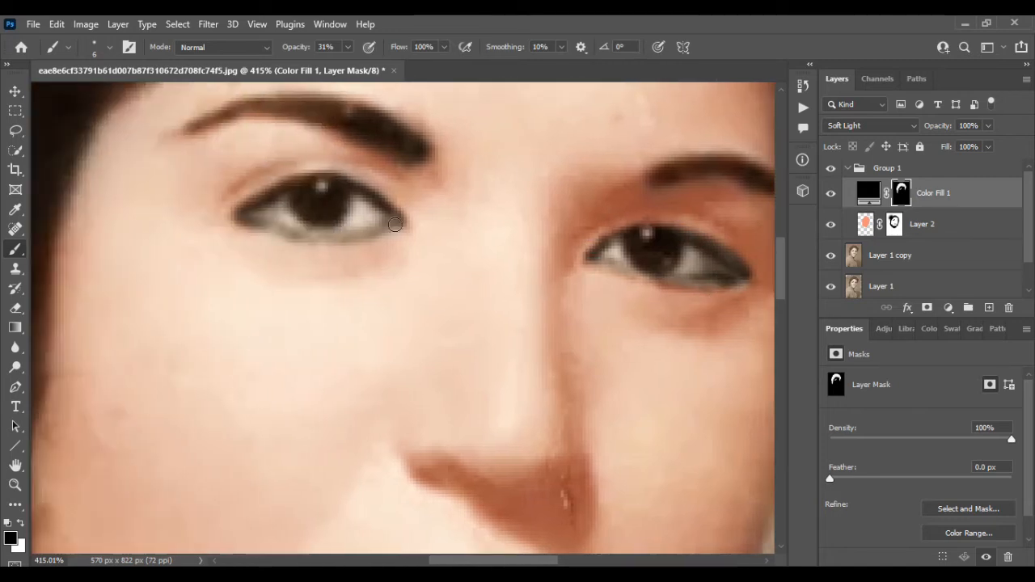
pyautogui.scroll(-12, 393, 215)
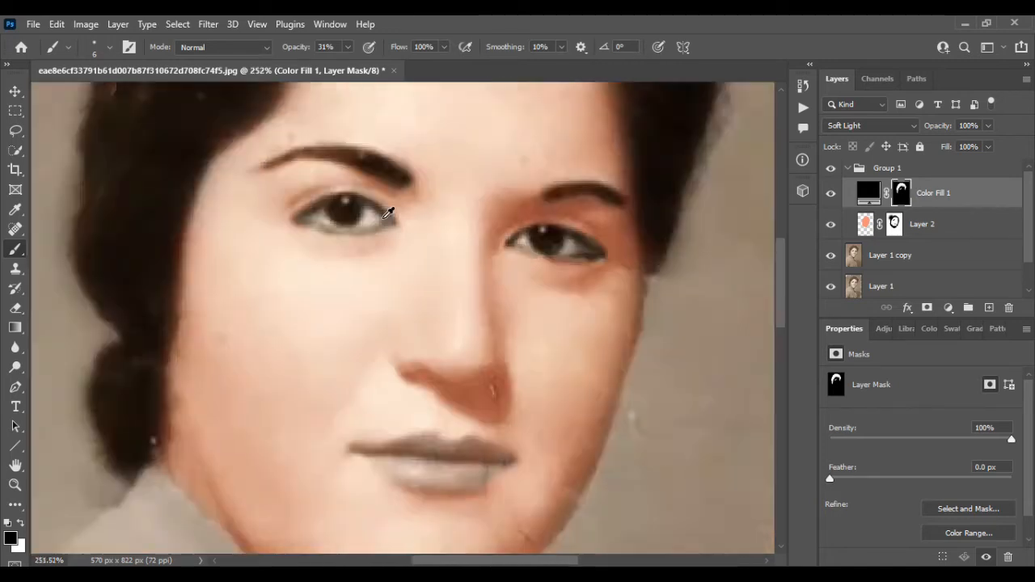
# Paint white over the hair on Color Fill 1's mask with a soft 80 px brush at 100% opacity.
pyautogui.press('v')
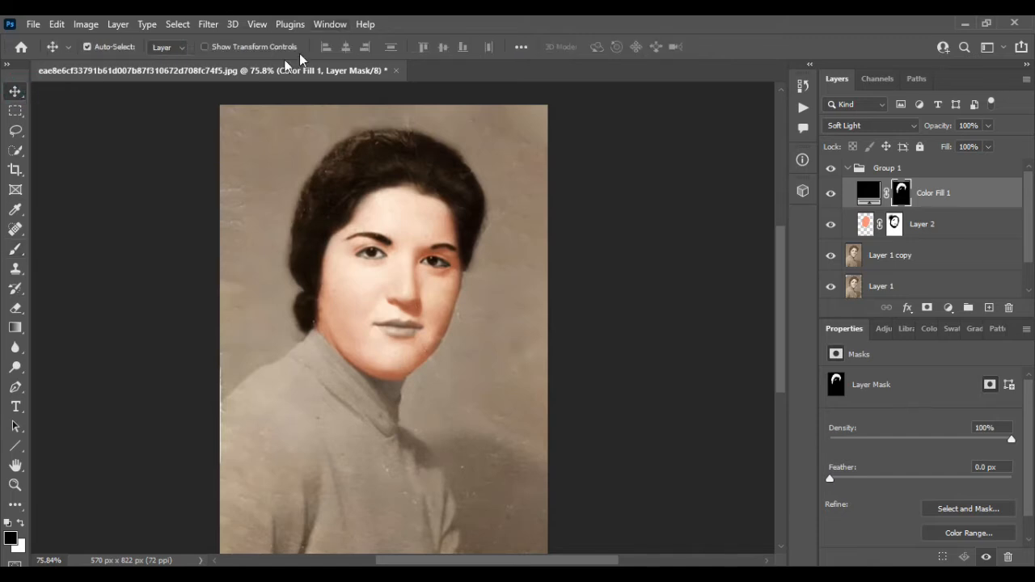
pyautogui.click(16, 254)
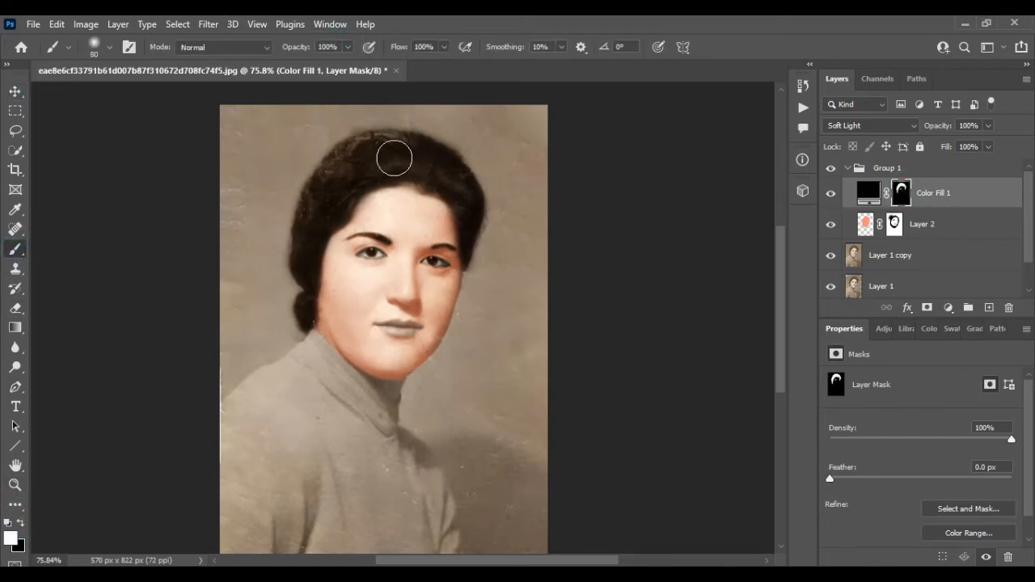
pyautogui.moveTo(394, 159)
pyautogui.mouseDown()
pyautogui.moveTo(330, 185)
pyautogui.moveTo(354, 150)
pyautogui.moveTo(315, 212)
pyautogui.mouseUp()
pyautogui.click(471, 224)
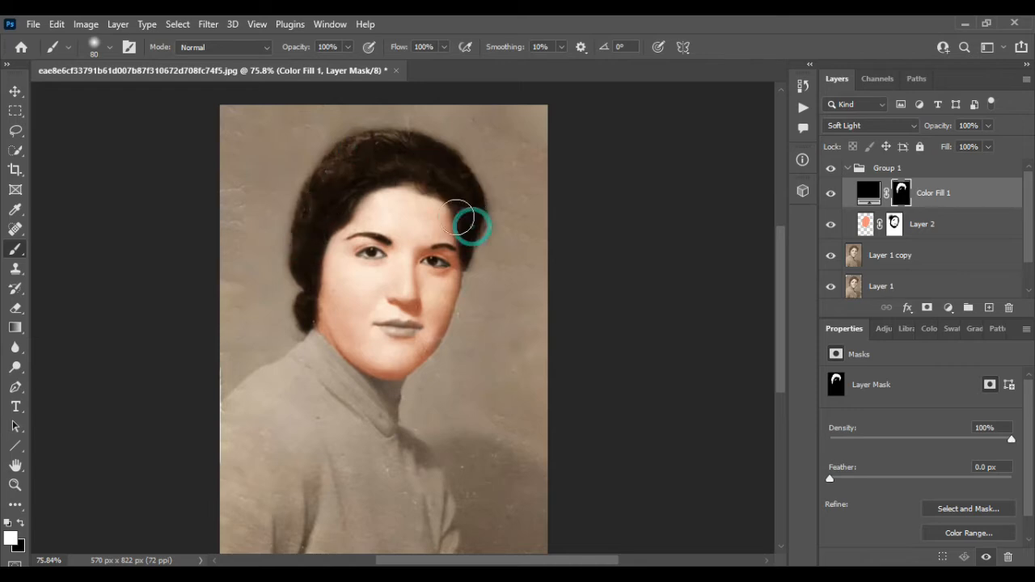
pyautogui.scroll(-5, 434, 185)
pyautogui.scroll(5, 419, 224)
pyautogui.scroll(5, 424, 218)
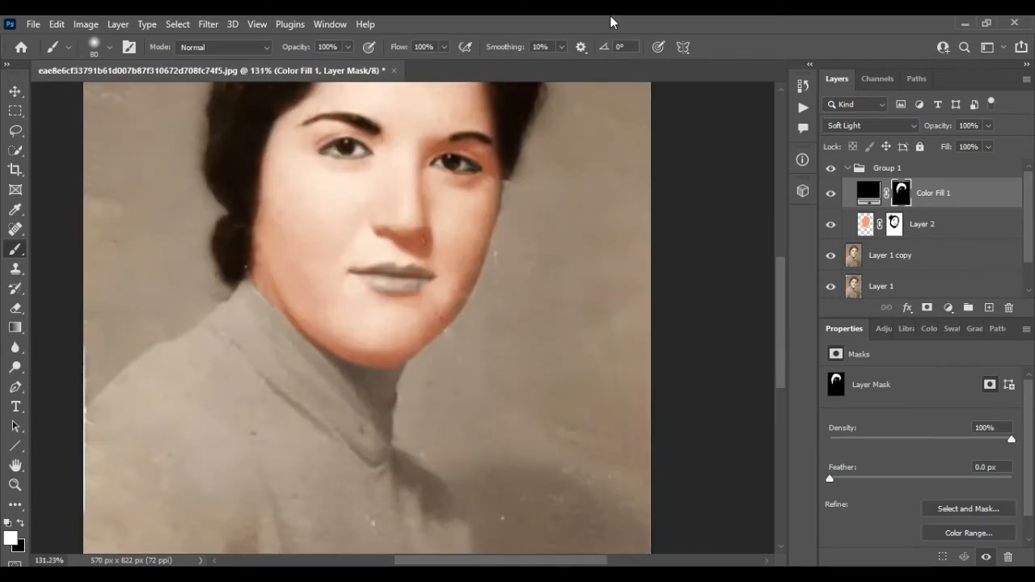
# Add a new layer above Color Fill 1 and paint the lips on it in bright red (#fb0314).
pyautogui.click(989, 307)
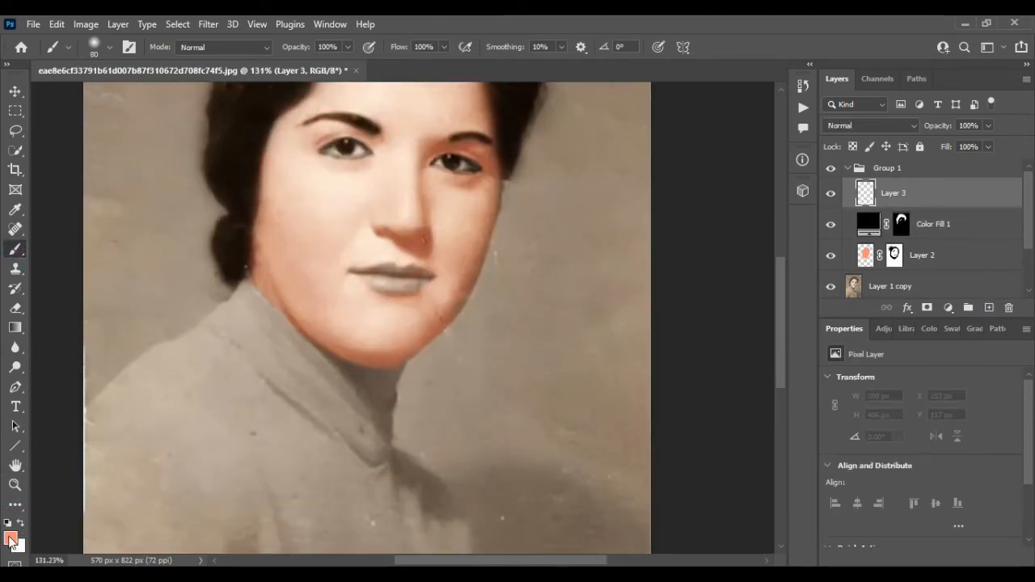
pyautogui.click(10, 540)
pyautogui.click(761, 169)
pyautogui.click(779, 170)
pyautogui.press('b')
pyautogui.scroll(3, 423, 261)
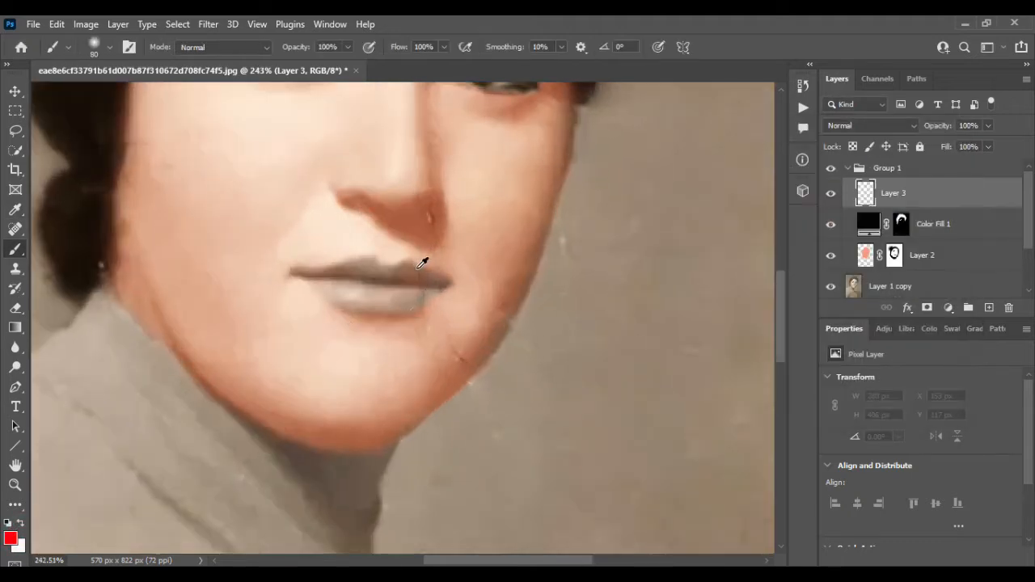
pyautogui.scroll(2, 373, 275)
pyautogui.moveTo(374, 275)
pyautogui.mouseDown()
pyautogui.moveTo(245, 265)
pyautogui.moveTo(435, 267)
pyautogui.moveTo(487, 287)
pyautogui.moveTo(321, 296)
pyautogui.moveTo(426, 305)
pyautogui.moveTo(475, 288)
pyautogui.moveTo(373, 298)
pyautogui.moveTo(258, 283)
pyautogui.mouseUp()
# Set the red lip layer's blending mode to Multiply.
pyautogui.press('v')
pyautogui.click(900, 123)
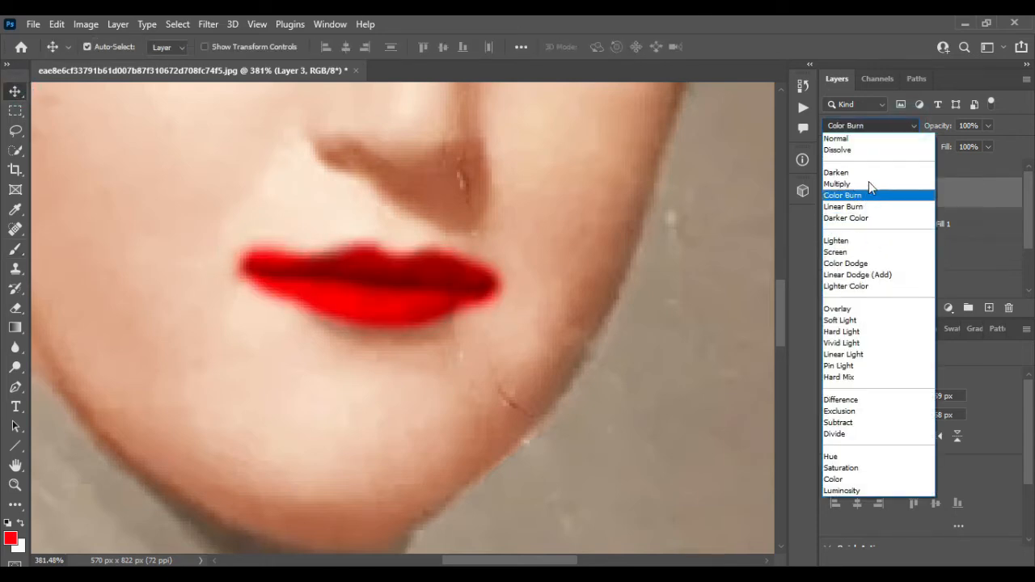
pyautogui.click(868, 185)
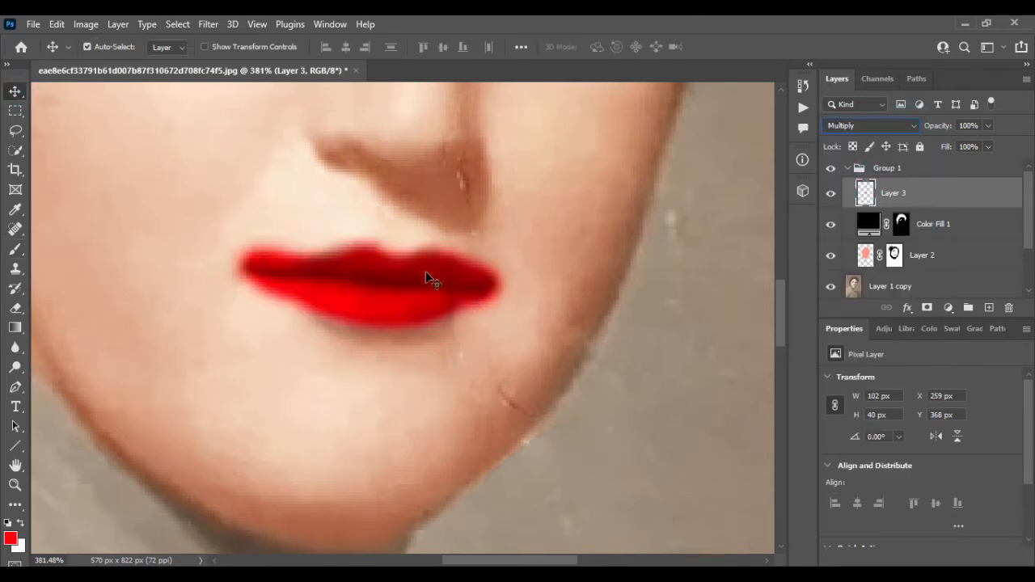
# Add a layer mask to Layer 3 and erase the red spill around the lips with an 8 px black brush.
pyautogui.click(14, 249)
pyautogui.scroll(5, 282, 318)
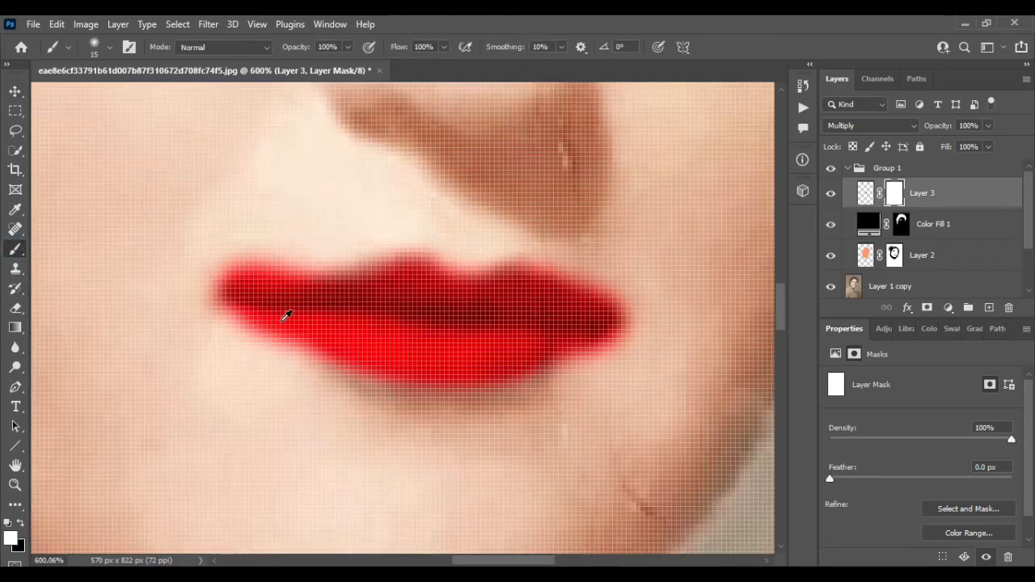
pyautogui.scroll(-2, 284, 315)
pyautogui.click(21, 527)
pyautogui.moveTo(298, 353)
pyautogui.mouseDown()
pyautogui.moveTo(215, 317)
pyautogui.moveTo(313, 364)
pyautogui.moveTo(540, 385)
pyautogui.moveTo(585, 331)
pyautogui.moveTo(538, 349)
pyautogui.moveTo(588, 337)
pyautogui.moveTo(536, 352)
pyautogui.moveTo(578, 302)
pyautogui.moveTo(440, 259)
pyautogui.moveTo(472, 263)
pyautogui.moveTo(399, 256)
pyautogui.moveTo(312, 278)
pyautogui.moveTo(305, 269)
pyautogui.moveTo(224, 322)
pyautogui.mouseUp()
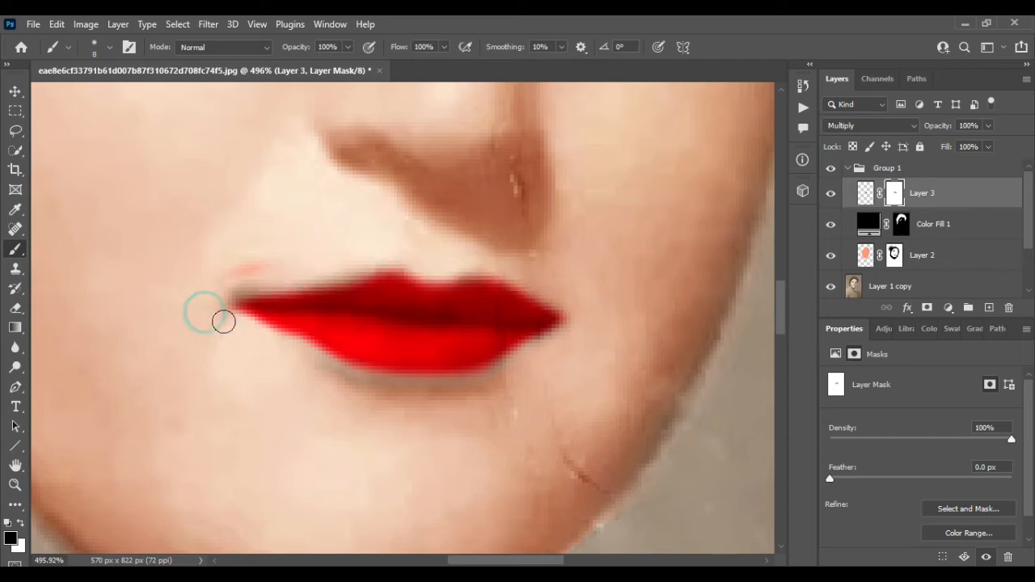
pyautogui.moveTo(569, 327); pyautogui.dragTo(506, 379)
pyautogui.scroll(-6, 559, 386)
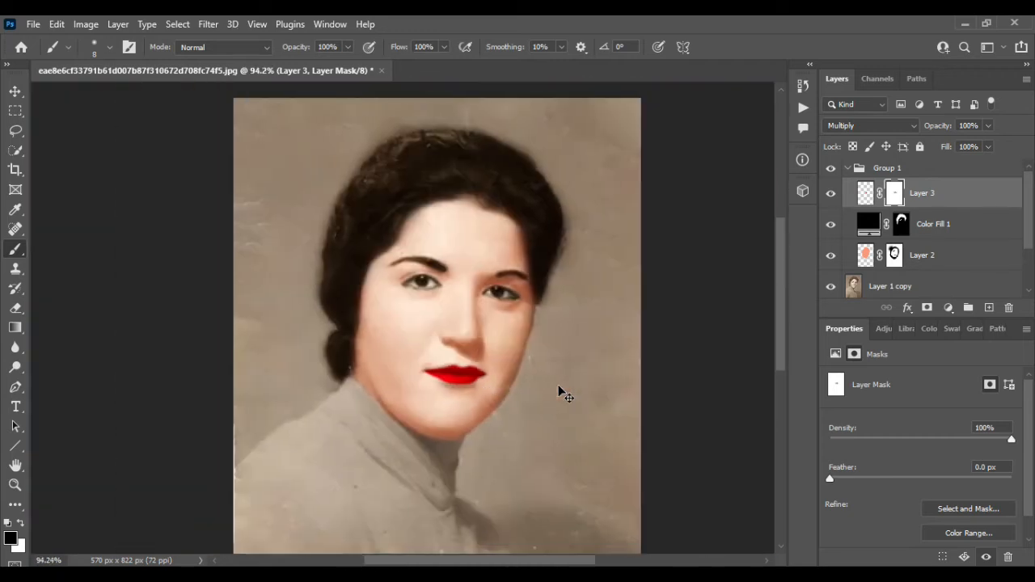
pyautogui.click(16, 91)
pyautogui.scroll(-1, 443, 337)
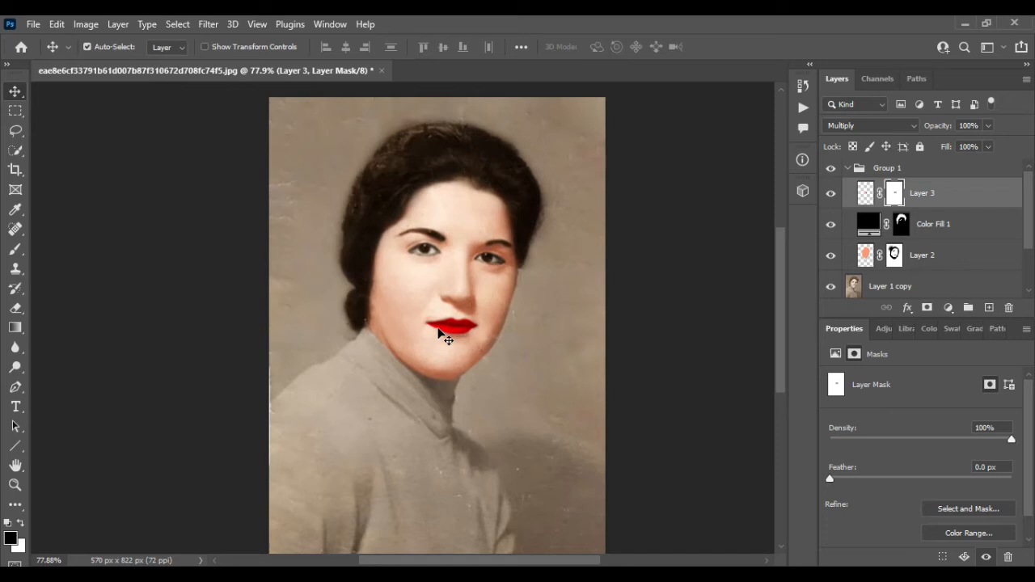
# Delete Color Fill 1 and add a new black Solid Color fill layer above Layer 2.
pyautogui.click(830, 226)
pyautogui.click(987, 233)
pyautogui.press('Delete')
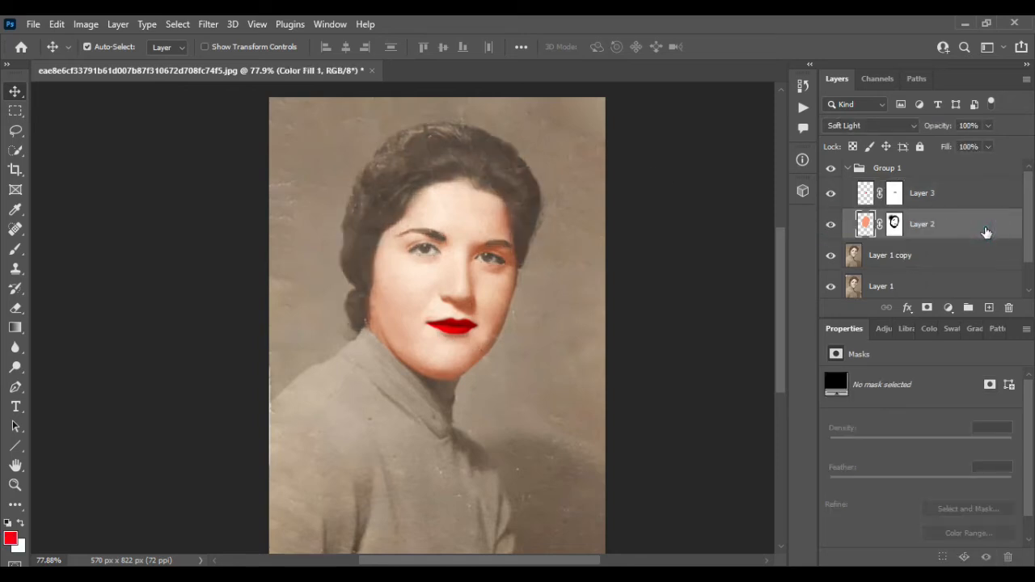
pyautogui.click(949, 307)
pyautogui.click(963, 38)
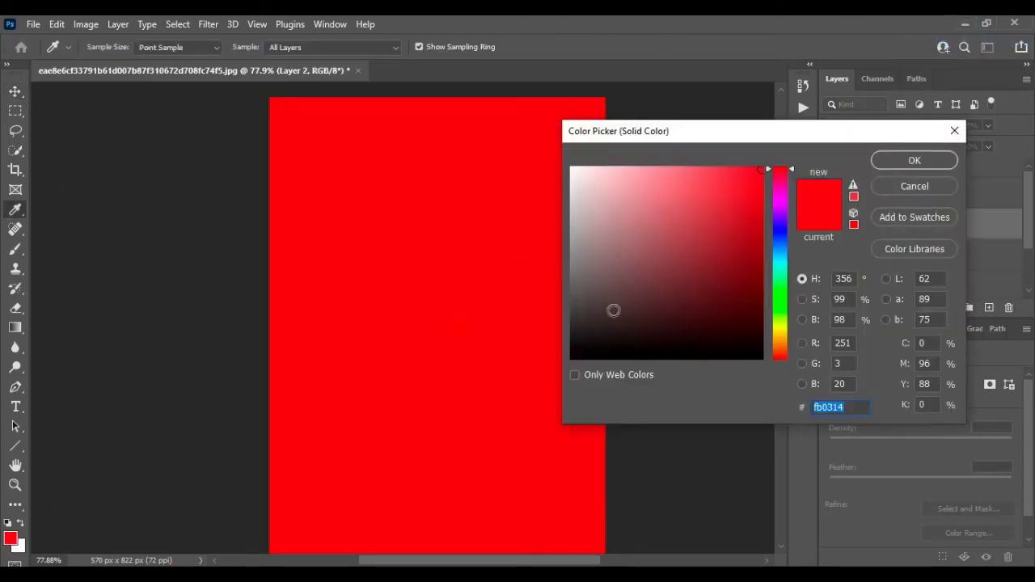
pyautogui.click(571, 356)
pyautogui.click(909, 159)
# Invert the black fill layer's mask and set the layer's blending mode to Soft Light.
pyautogui.click(901, 224)
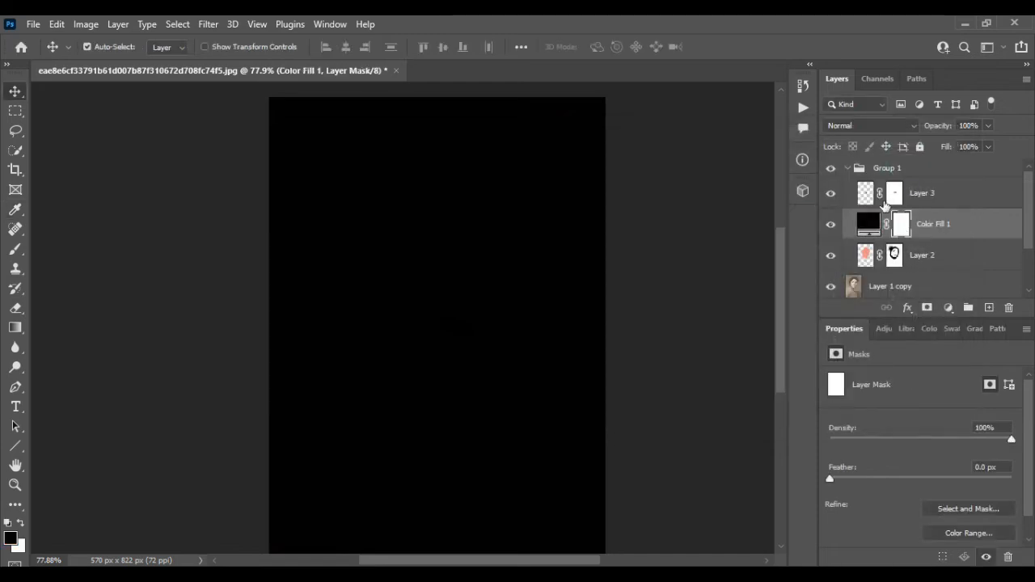
pyautogui.hotkey('ctrl', 'i')
pyautogui.click(15, 249)
pyautogui.scroll(5, 450, 143)
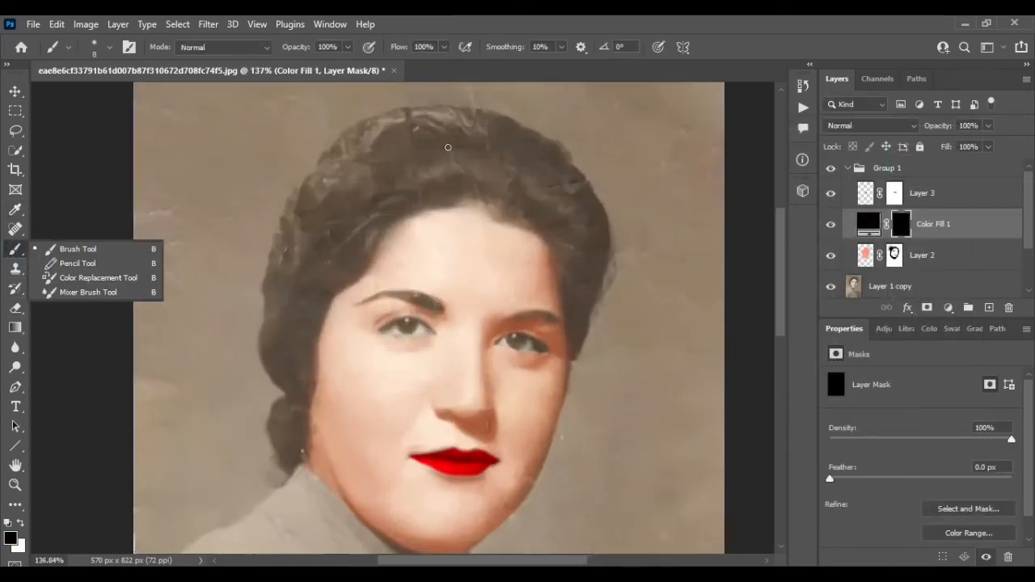
pyautogui.click(905, 127)
pyautogui.click(862, 320)
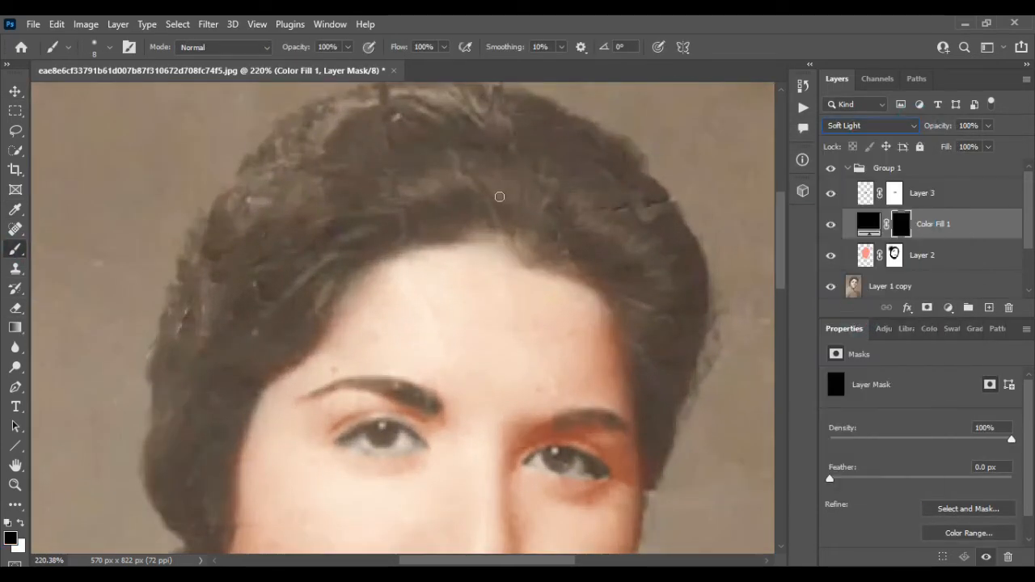
# Darken the crown and upper sides of the hair in white on Color Fill 1's mask with a soft 80 px brush.
pyautogui.scroll(2, 433, 199)
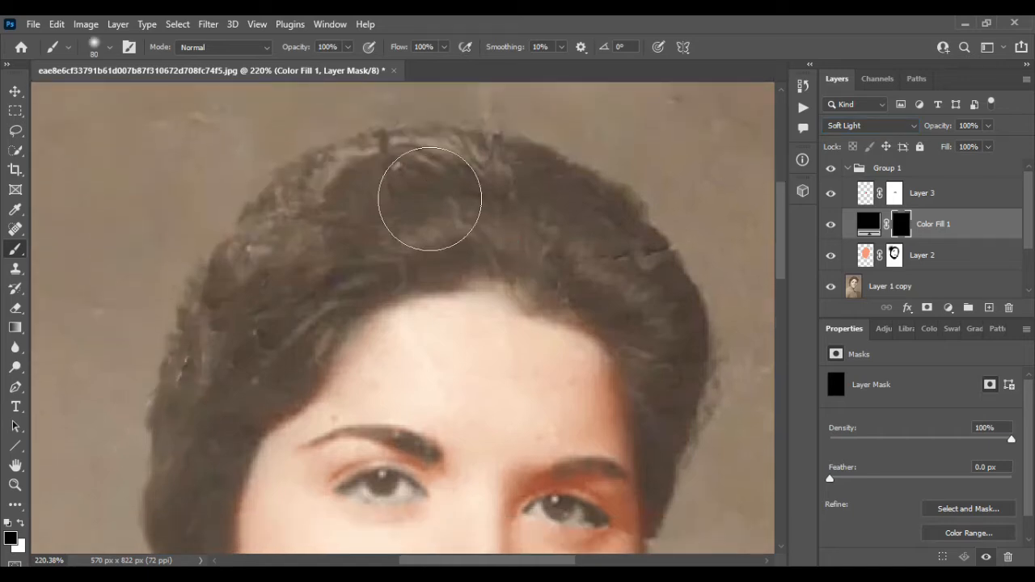
pyautogui.press('x')
pyautogui.moveTo(429, 206)
pyautogui.mouseDown()
pyautogui.moveTo(439, 203)
pyautogui.moveTo(321, 259)
pyautogui.moveTo(215, 370)
pyautogui.moveTo(292, 238)
pyautogui.mouseUp()
pyautogui.moveTo(614, 262)
pyautogui.mouseDown()
pyautogui.moveTo(672, 355)
pyautogui.moveTo(666, 390)
pyautogui.mouseUp()
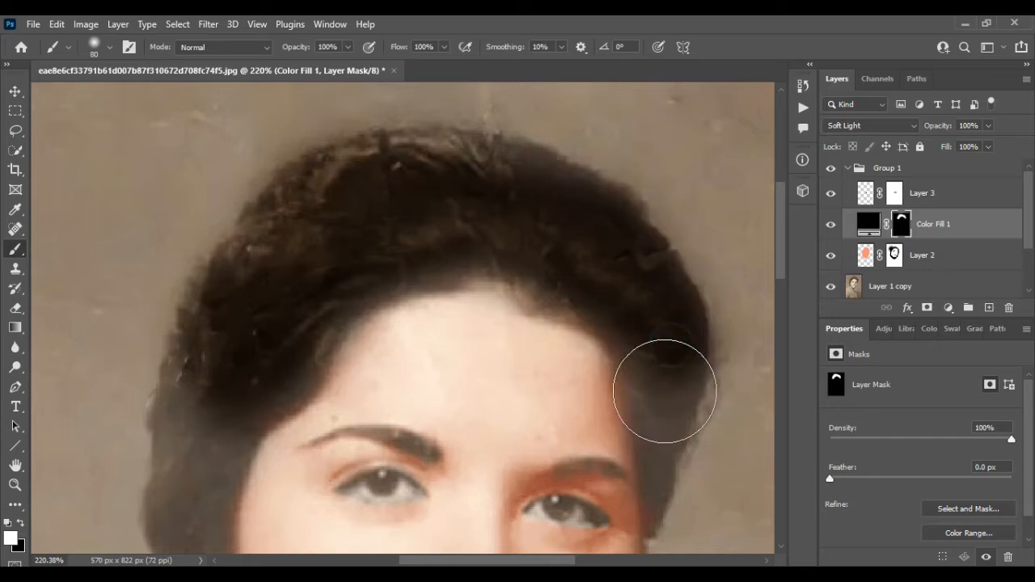
pyautogui.scroll(-3, 666, 391)
pyautogui.moveTo(201, 250)
pyautogui.mouseDown()
pyautogui.moveTo(179, 316)
pyautogui.moveTo(187, 388)
pyautogui.mouseUp()
# Darken the hair beside the lit cheek and the low bun in white on Color Fill 1's mask with a 40 px brush.
pyautogui.press('[')
pyautogui.press('[')
pyautogui.press('[')
pyautogui.press('[')
pyautogui.press('[')
pyautogui.moveTo(220, 304); pyautogui.dragTo(195, 412)
pyautogui.moveTo(167, 374)
pyautogui.mouseDown()
pyautogui.moveTo(169, 402)
pyautogui.moveTo(211, 429)
pyautogui.mouseUp()
pyautogui.moveTo(210, 453); pyautogui.dragTo(199, 471)
pyautogui.scroll(-3, 199, 472)
pyautogui.moveTo(198, 351)
pyautogui.mouseDown()
pyautogui.moveTo(187, 393)
pyautogui.moveTo(183, 351)
pyautogui.moveTo(189, 412)
pyautogui.mouseUp()
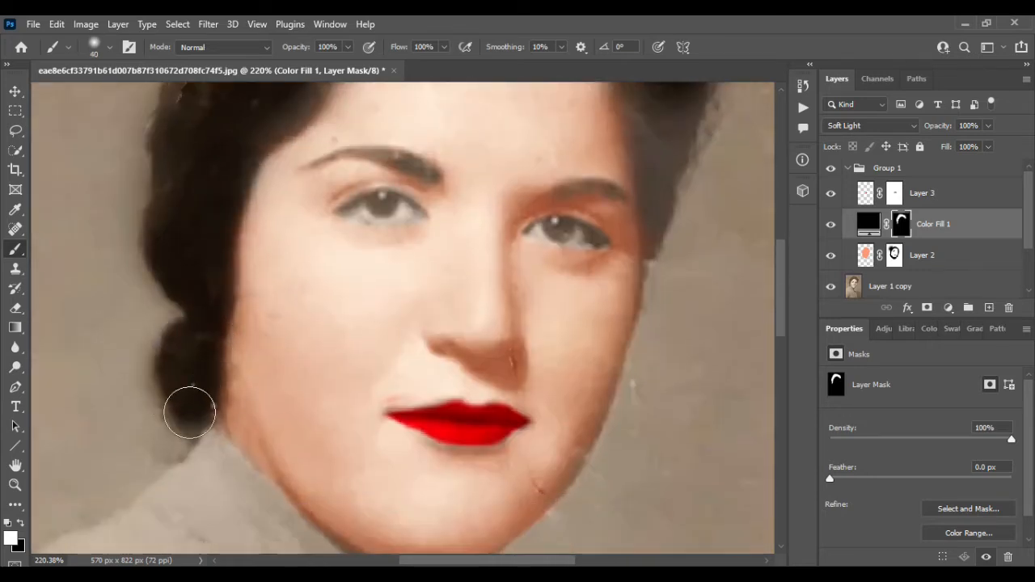
# Fill in the remaining hair along the hairline and beside the shaded cheek in white on Color Fill 1's mask.
pyautogui.scroll(5, 194, 375)
pyautogui.moveTo(215, 316)
pyautogui.mouseDown()
pyautogui.moveTo(222, 433)
pyautogui.moveTo(250, 448)
pyautogui.moveTo(237, 465)
pyautogui.mouseUp()
pyautogui.scroll(-3, 247, 437)
pyautogui.moveTo(227, 374)
pyautogui.mouseDown()
pyautogui.moveTo(317, 214)
pyautogui.moveTo(333, 236)
pyautogui.moveTo(478, 185)
pyautogui.moveTo(567, 212)
pyautogui.moveTo(662, 415)
pyautogui.moveTo(682, 319)
pyautogui.mouseUp()
pyautogui.scroll(3, 647, 300)
pyautogui.moveTo(633, 282)
pyautogui.mouseDown()
pyautogui.moveTo(492, 224)
pyautogui.moveTo(338, 240)
pyautogui.moveTo(265, 299)
pyautogui.moveTo(208, 369)
pyautogui.moveTo(471, 205)
pyautogui.moveTo(462, 213)
pyautogui.moveTo(554, 279)
pyautogui.moveTo(655, 322)
pyautogui.moveTo(658, 385)
pyautogui.mouseUp()
pyautogui.scroll(-3, 659, 310)
# Darken both eyebrows in white on Color Fill 1's mask with a 10 px brush at 18% opacity.
pyautogui.press(']')
pyautogui.scroll(4, 428, 296)
pyautogui.click(348, 46)
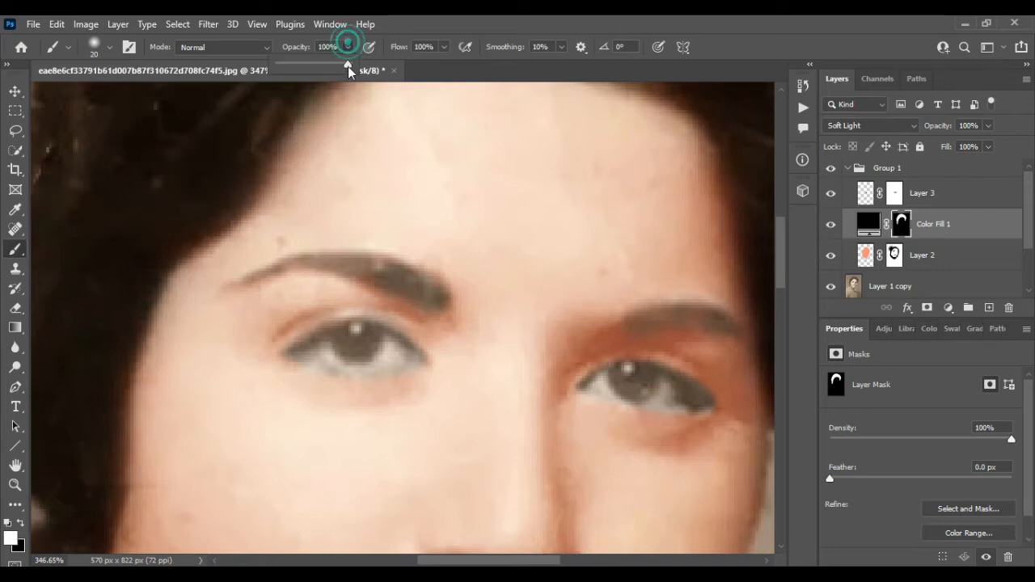
pyautogui.press('[')
pyautogui.moveTo(423, 286)
pyautogui.mouseDown()
pyautogui.moveTo(339, 262)
pyautogui.moveTo(393, 277)
pyautogui.mouseUp()
pyautogui.hscroll(1, 593, 324)
pyautogui.moveTo(580, 323)
pyautogui.mouseDown()
pyautogui.moveTo(667, 338)
pyautogui.moveTo(630, 322)
pyautogui.moveTo(571, 319)
pyautogui.mouseUp()
# Darken both irises in white on Color Fill 1's mask with the brush at 100% opacity.
pyautogui.scroll(2, 299, 348)
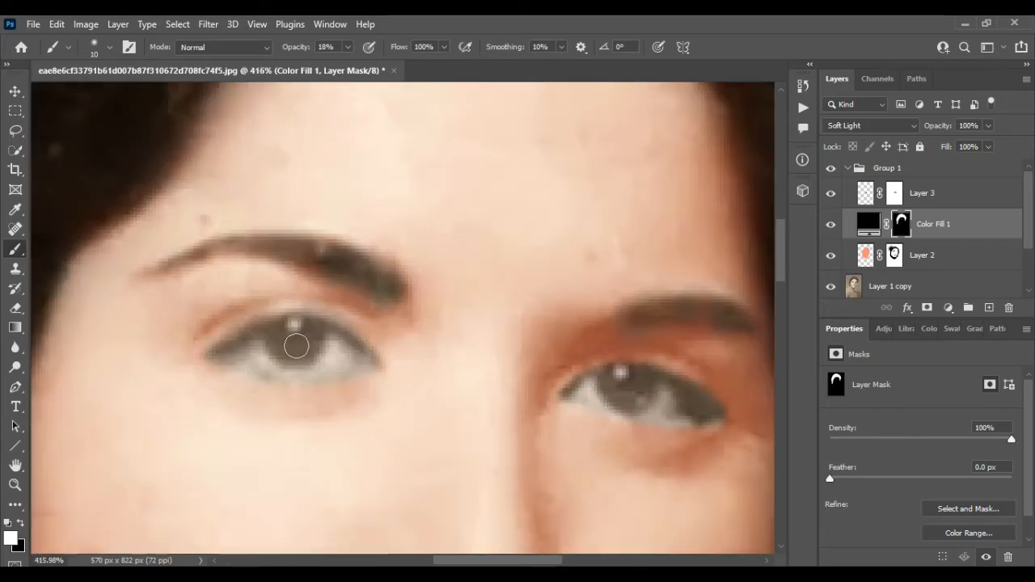
pyautogui.click(348, 48)
pyautogui.moveTo(345, 67); pyautogui.dragTo(411, 67)
pyautogui.moveTo(299, 354)
pyautogui.mouseDown()
pyautogui.moveTo(296, 337)
pyautogui.moveTo(307, 343)
pyautogui.mouseUp()
pyautogui.moveTo(623, 388); pyautogui.dragTo(615, 388)
# Add a near-white Solid Color fill layer and move it above Layer 3.
pyautogui.scroll(-6, 615, 387)
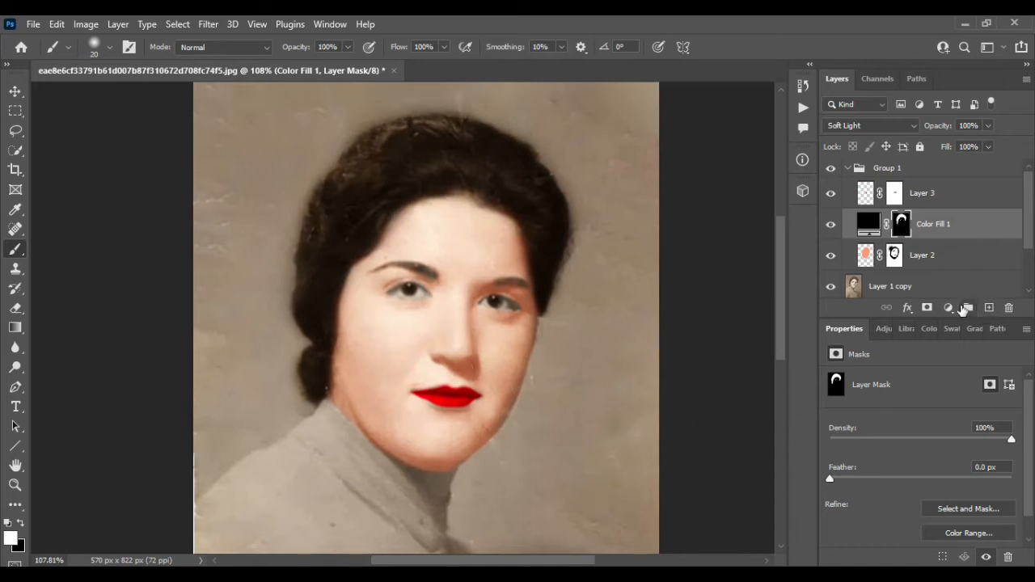
pyautogui.click(948, 308)
pyautogui.click(947, 37)
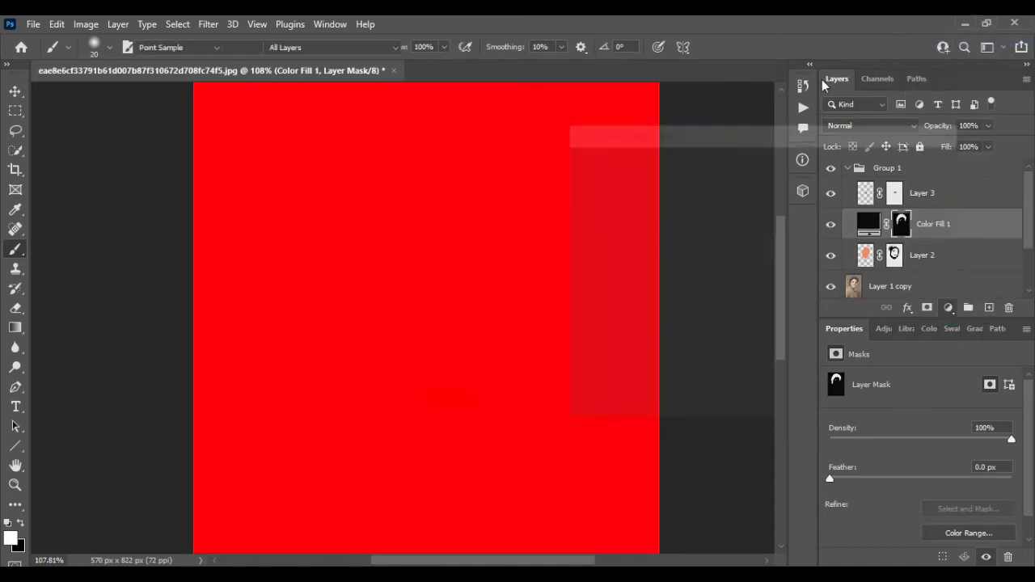
pyautogui.click(573, 172)
pyautogui.click(909, 160)
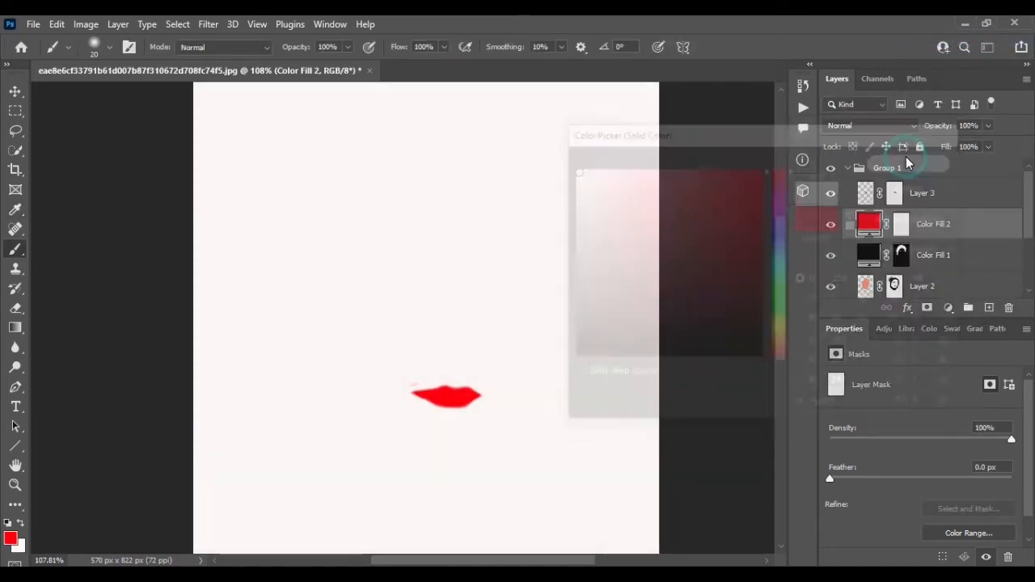
pyautogui.moveTo(983, 231); pyautogui.dragTo(979, 188)
# Invert Color Fill 2's mask to black and paint the whites of the first eye in white with a 10 px brush.
pyautogui.click(906, 197)
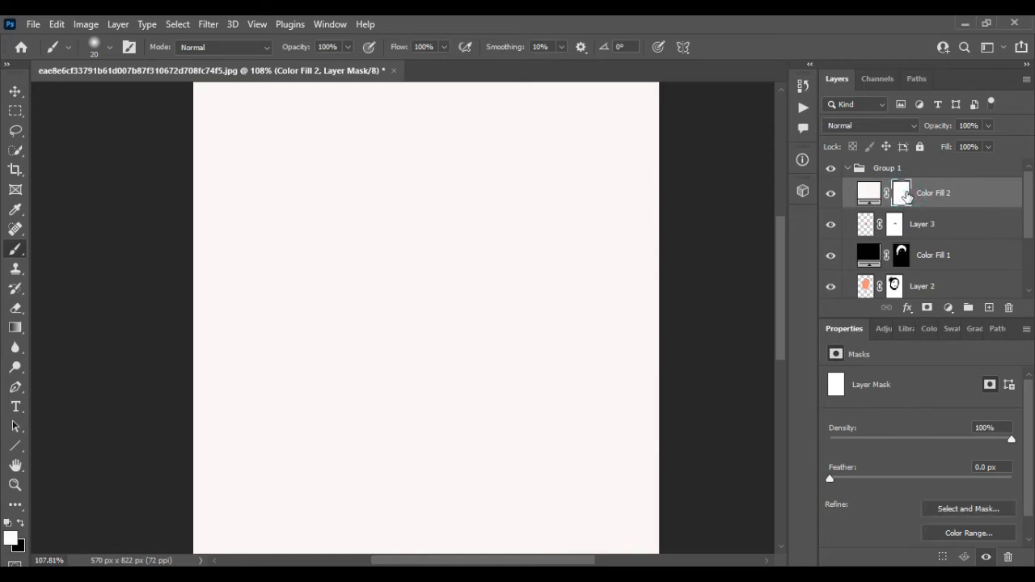
pyautogui.hotkey('ctrl', 'i')
pyautogui.scroll(4, 433, 299)
pyautogui.scroll(2, 420, 303)
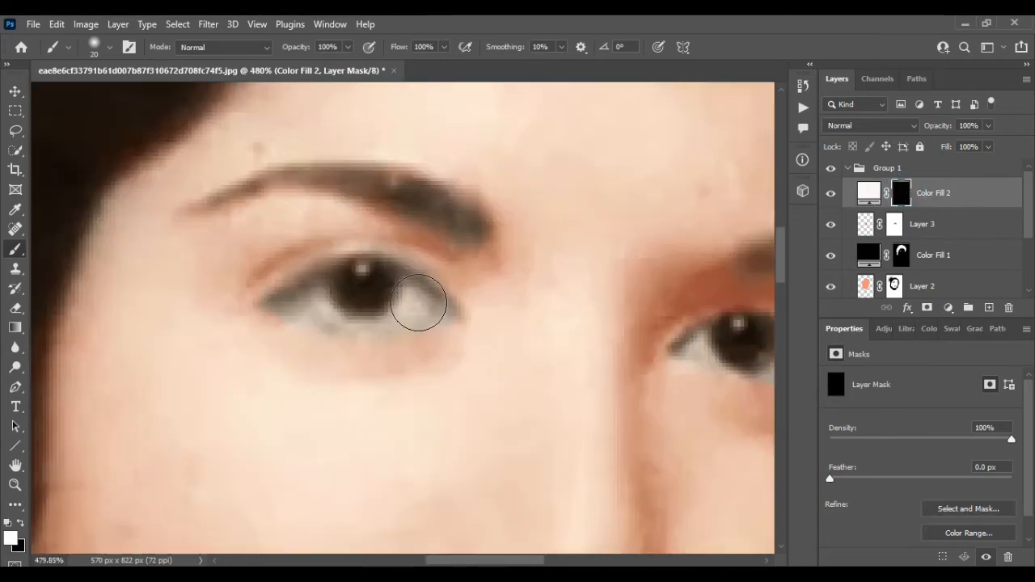
pyautogui.moveTo(412, 298)
pyautogui.mouseDown()
pyautogui.moveTo(400, 305)
pyautogui.moveTo(425, 303)
pyautogui.moveTo(411, 314)
pyautogui.mouseUp()
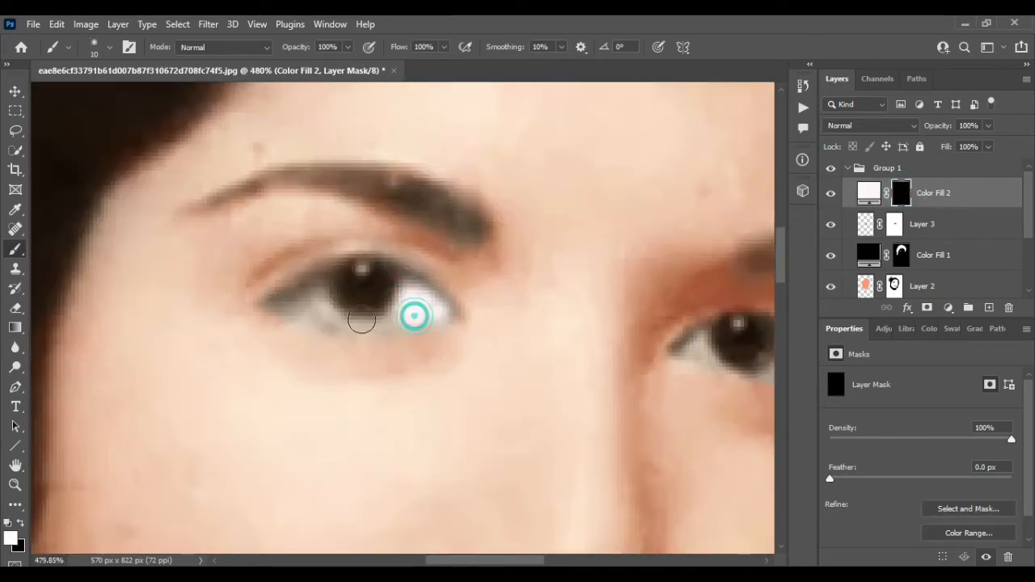
pyautogui.moveTo(304, 301)
pyautogui.mouseDown()
pyautogui.moveTo(354, 323)
pyautogui.moveTo(396, 324)
pyautogui.mouseUp()
# Set Color Fill 2 to Soft Light and paint the whites of the shaded-side eye in white on its mask with an 8 px brush.
pyautogui.click(898, 125)
pyautogui.click(857, 319)
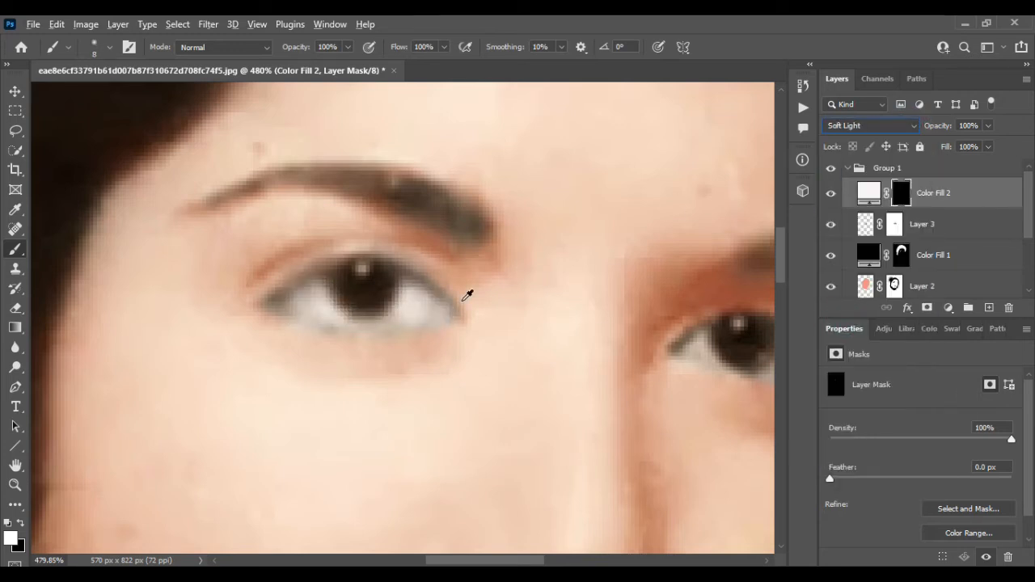
pyautogui.moveTo(540, 562); pyautogui.dragTo(579, 562)
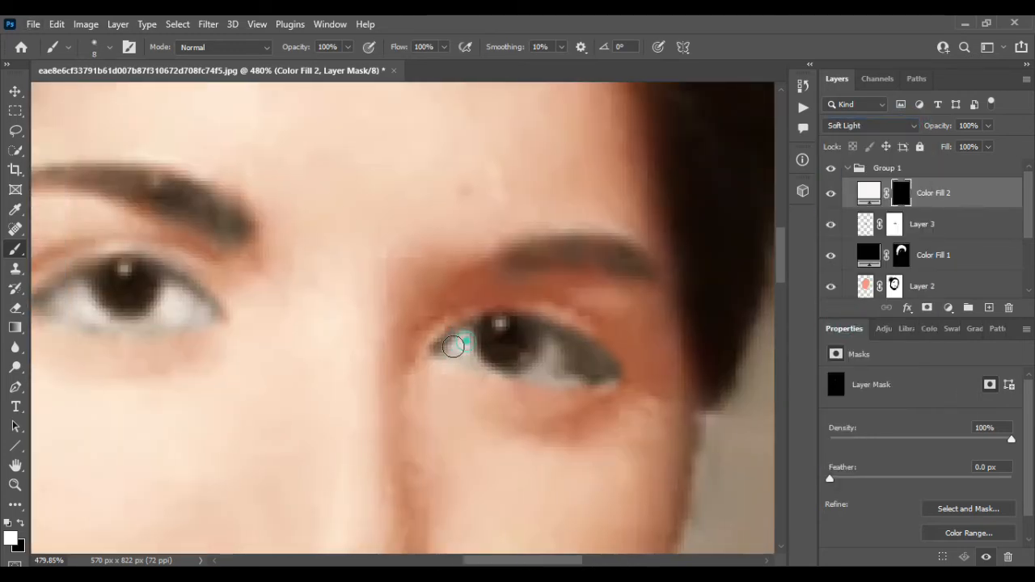
pyautogui.moveTo(466, 353)
pyautogui.mouseDown()
pyautogui.moveTo(564, 370)
pyautogui.moveTo(554, 349)
pyautogui.moveTo(581, 373)
pyautogui.mouseUp()
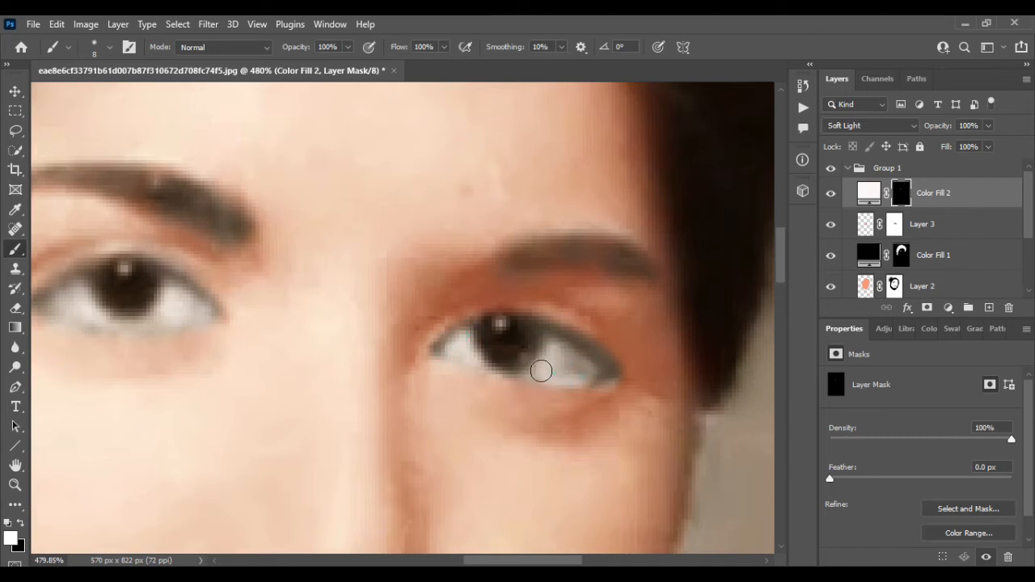
pyautogui.scroll(-10, 575, 354)
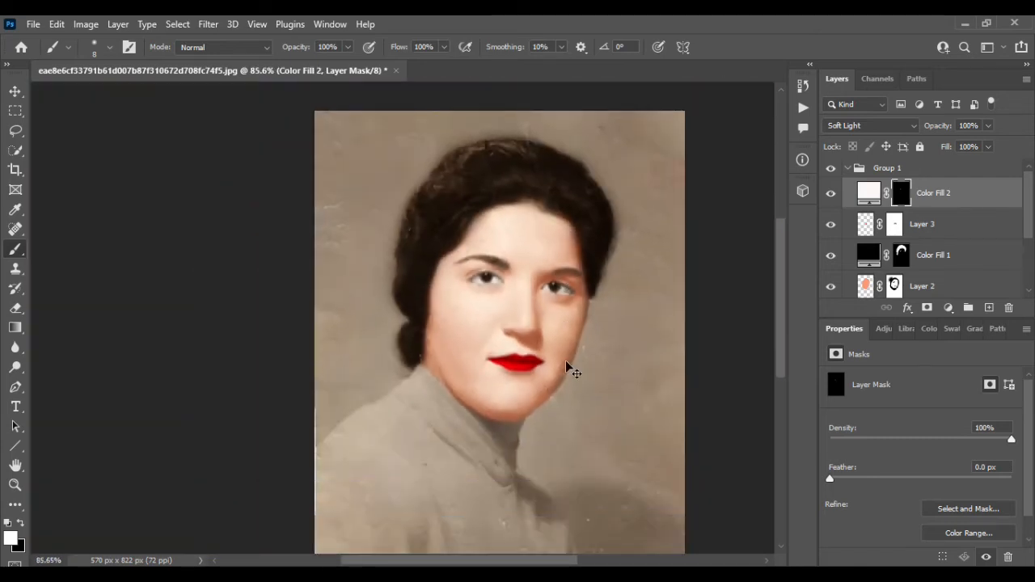
# Collapse Group 1 and toggle its visibility to compare the portrait with and without the colorization.
pyautogui.moveTo(566, 365); pyautogui.dragTo(507, 281)
pyautogui.click(16, 92)
pyautogui.scroll(-2, 504, 261)
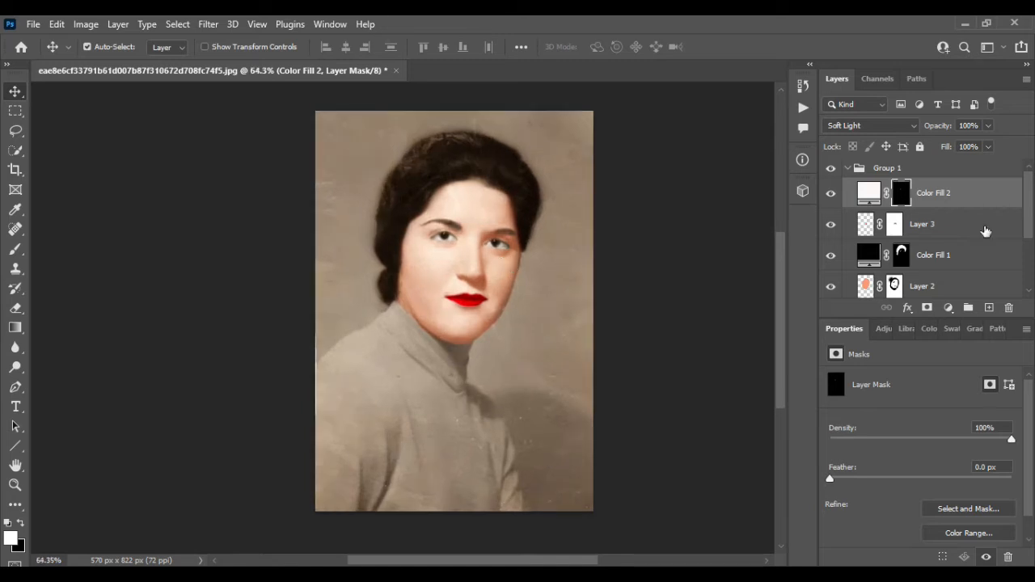
pyautogui.click(845, 167)
pyautogui.click(830, 168)
pyautogui.click(831, 168)
pyautogui.click(831, 168)
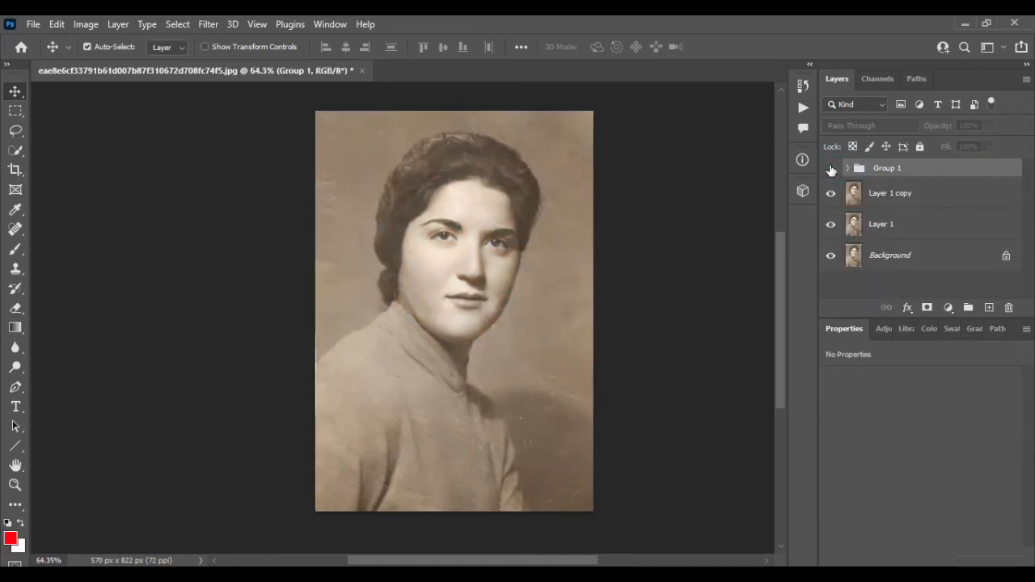
pyautogui.click(831, 168)
pyautogui.scroll(1, 458, 257)
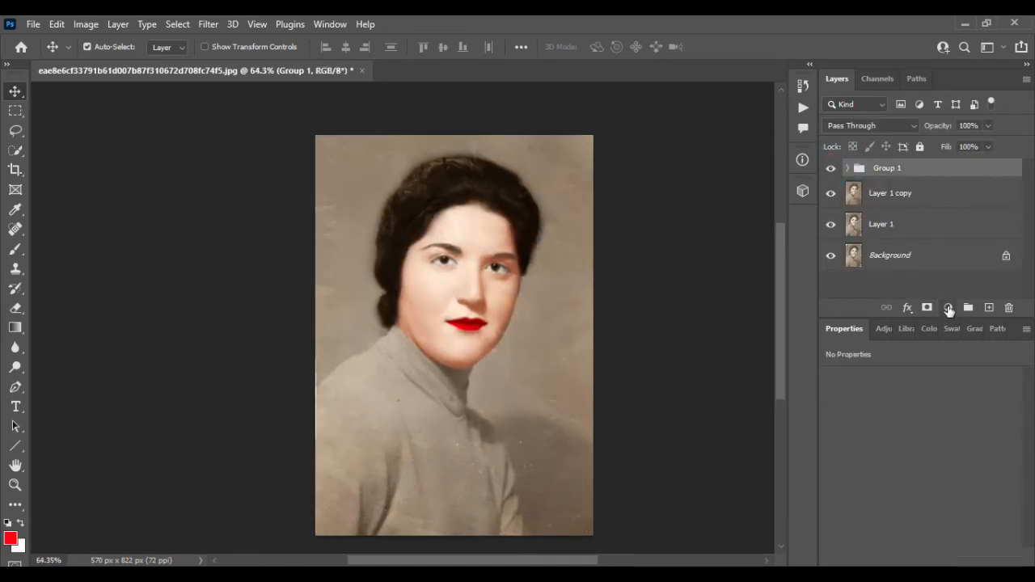
# Try a clipped Color Balance adjustment above Group 1, shift its midtone sliders, and release the clipping.
pyautogui.click(948, 310)
pyautogui.click(988, 170)
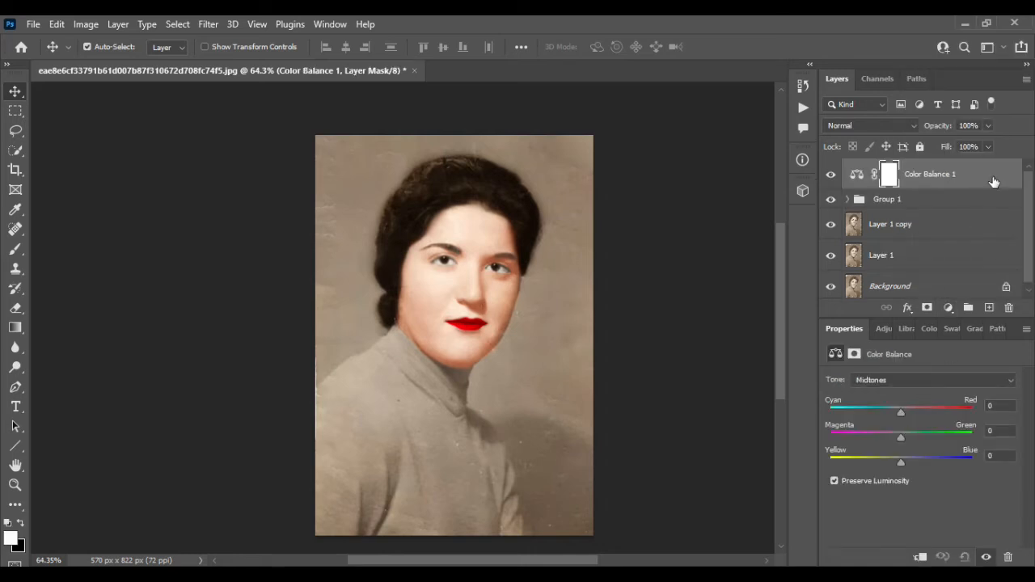
pyautogui.rightClick(994, 181)
pyautogui.click(862, 325)
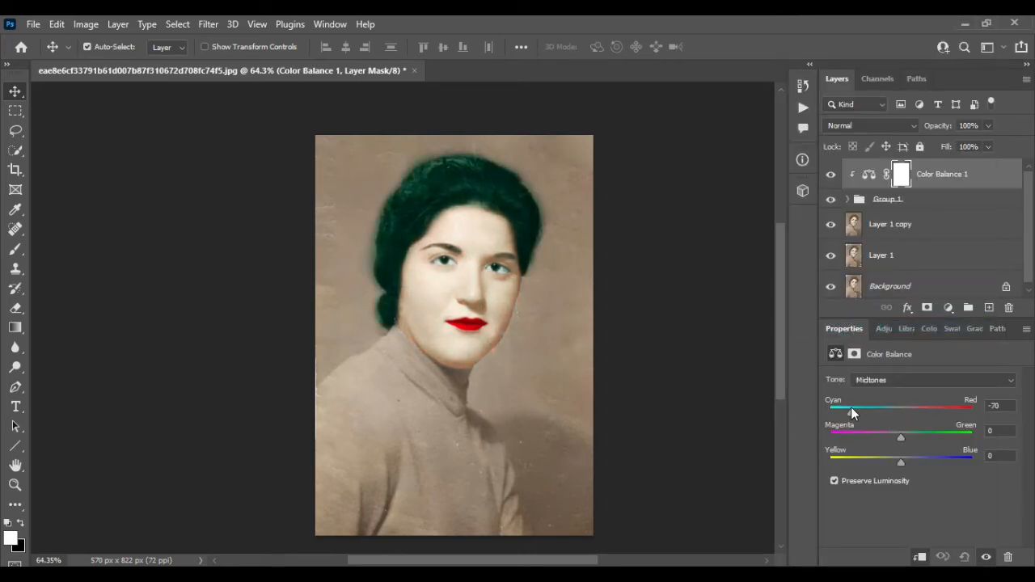
pyautogui.moveTo(851, 407); pyautogui.dragTo(947, 407)
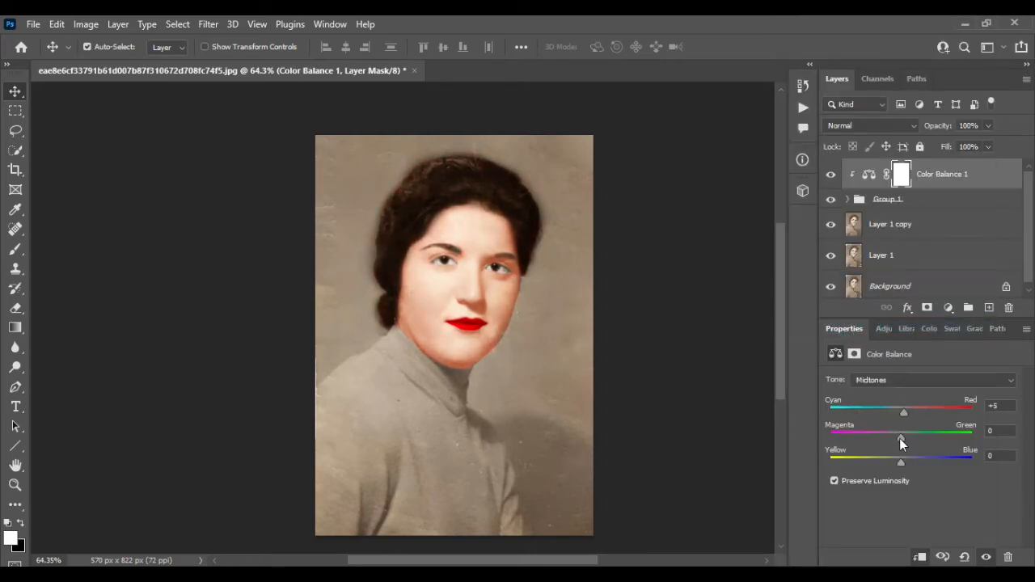
pyautogui.moveTo(902, 443); pyautogui.dragTo(862, 461)
pyautogui.hotkey('ctrl', 'alt', 'g')
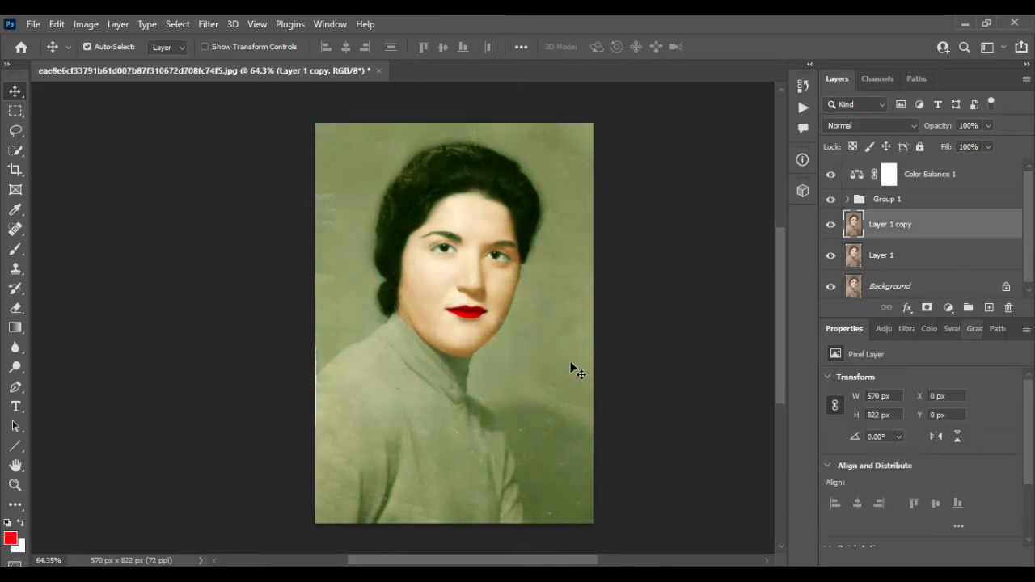
# Try masking the green tint off the clothing and outer background in black on Color Balance 1's mask with a 125 px brush.
pyautogui.scroll(-1, 571, 368)
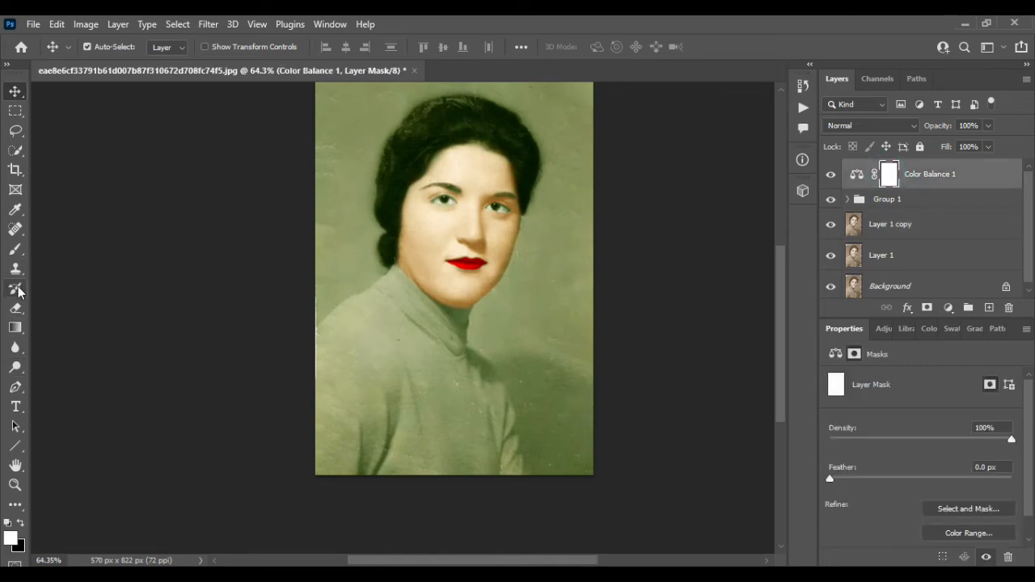
pyautogui.click(16, 249)
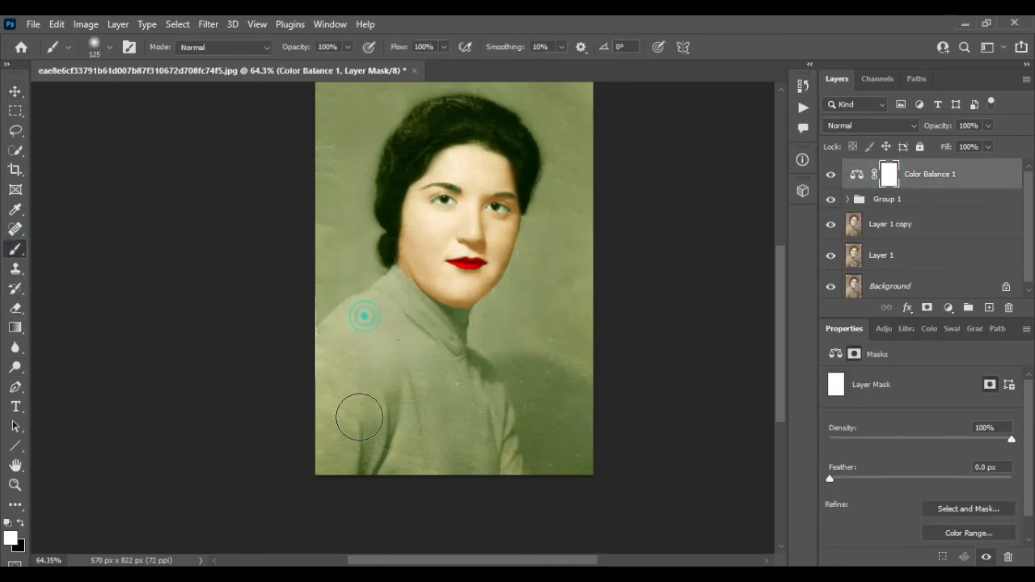
pyautogui.click(21, 522)
pyautogui.moveTo(354, 313); pyautogui.dragTo(399, 299)
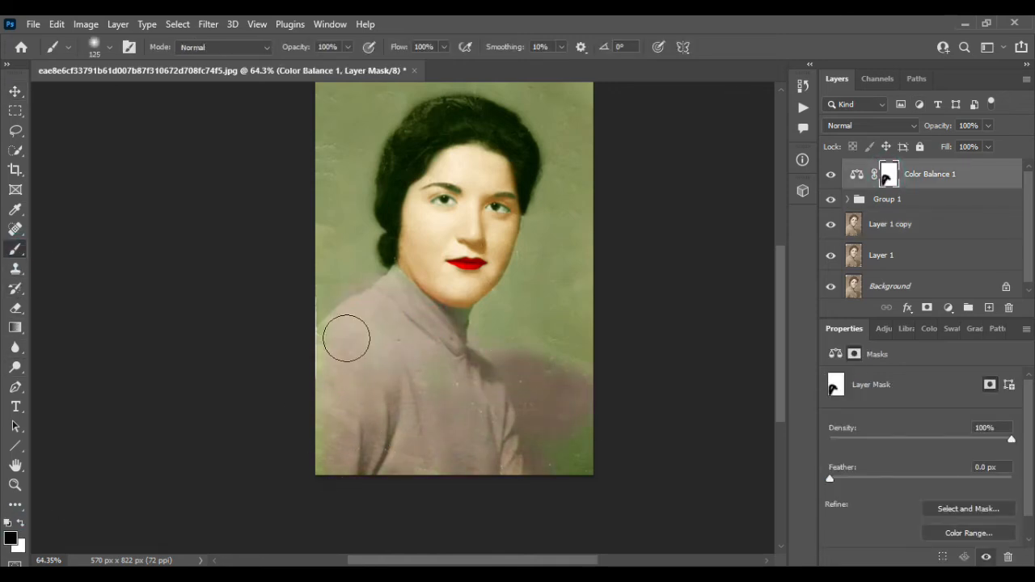
pyautogui.moveTo(575, 93); pyautogui.dragTo(579, 388)
# Try masking the tint off the hair and the background around the head in black on Color Balance 1's mask.
pyautogui.scroll(3, 580, 403)
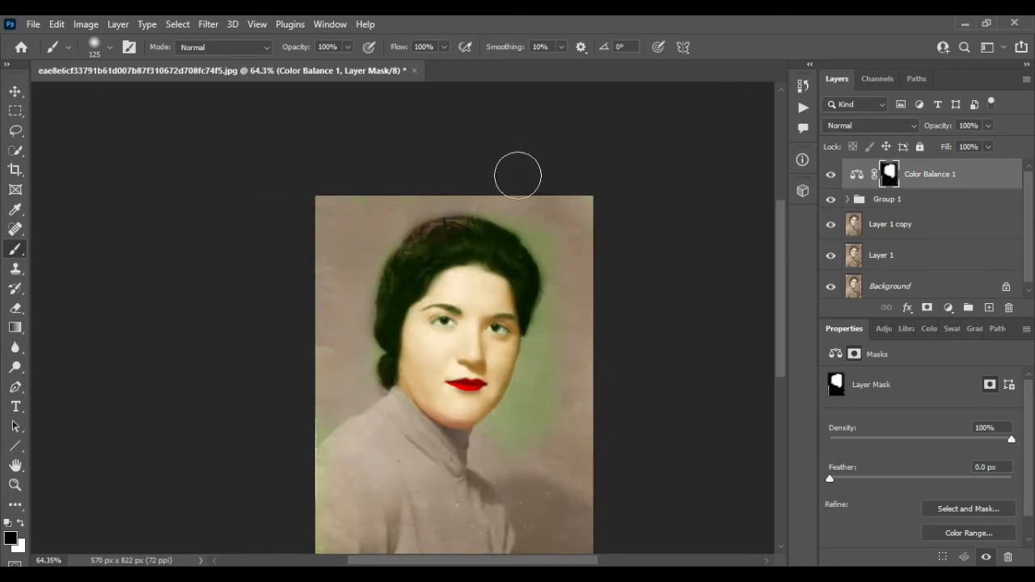
pyautogui.moveTo(564, 346); pyautogui.dragTo(576, 334)
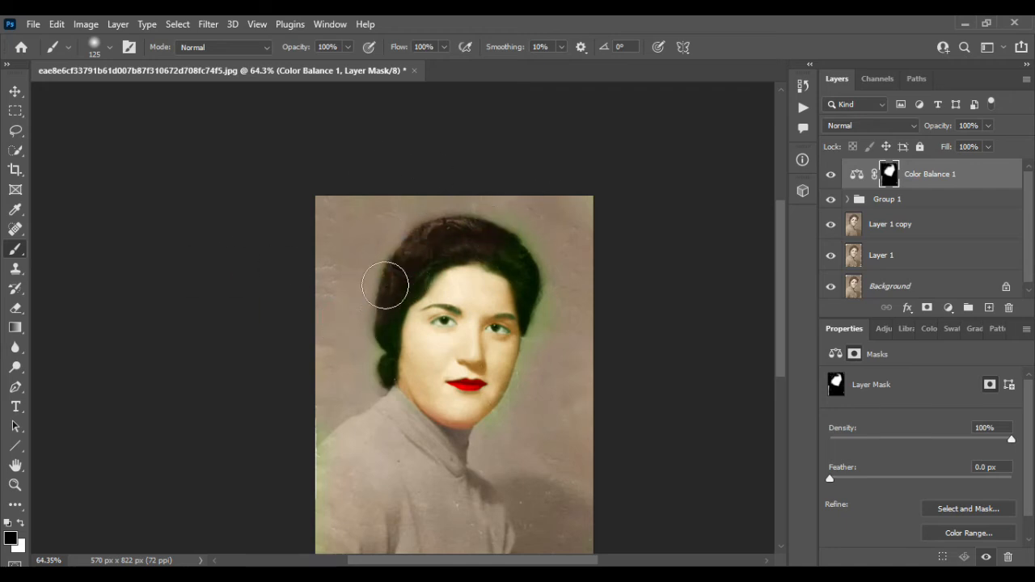
pyautogui.moveTo(490, 237)
pyautogui.mouseDown()
pyautogui.moveTo(552, 280)
pyautogui.moveTo(536, 371)
pyautogui.mouseUp()
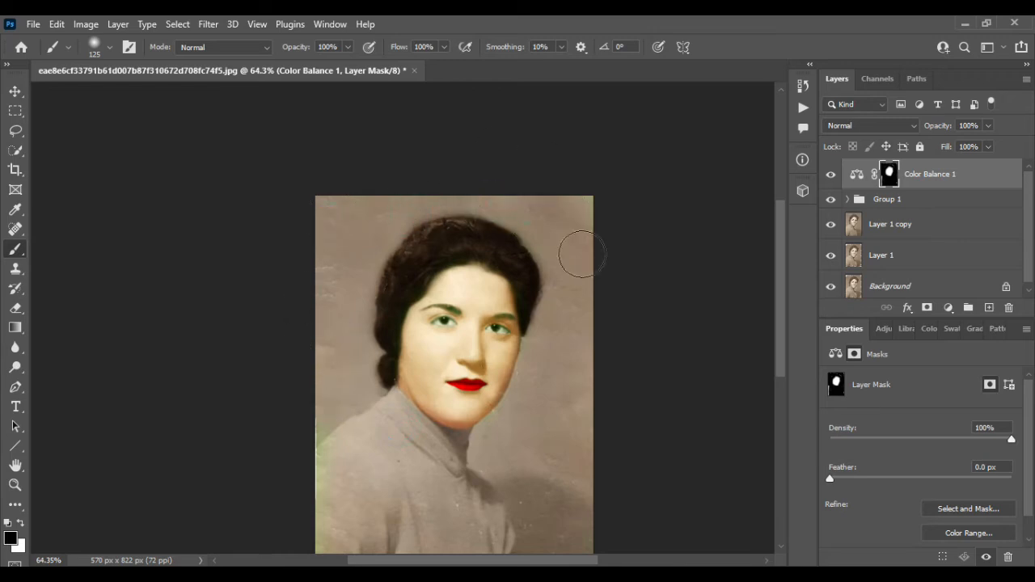
pyautogui.click(379, 339)
# Try clearing the tint from the shaded-side eye and its brow in black on Color Balance 1's mask with a 10 px brush.
pyautogui.scroll(4, 512, 322)
pyautogui.scroll(4, 512, 322)
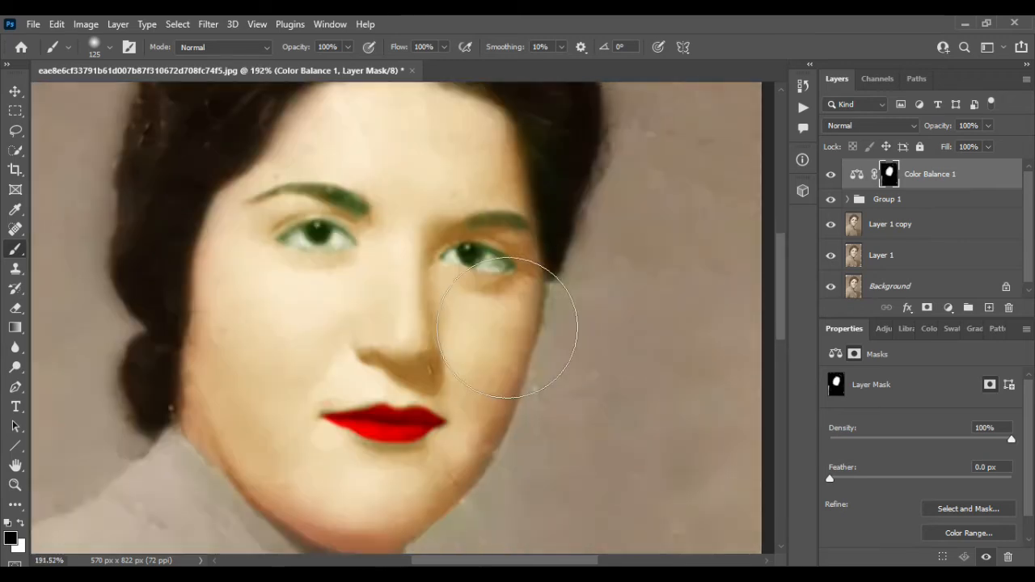
pyautogui.press('[')
pyautogui.press('[')
pyautogui.press('[')
pyautogui.press('[')
pyautogui.press('[')
pyautogui.press('[')
pyautogui.press('[')
pyautogui.press('[')
pyautogui.press('[')
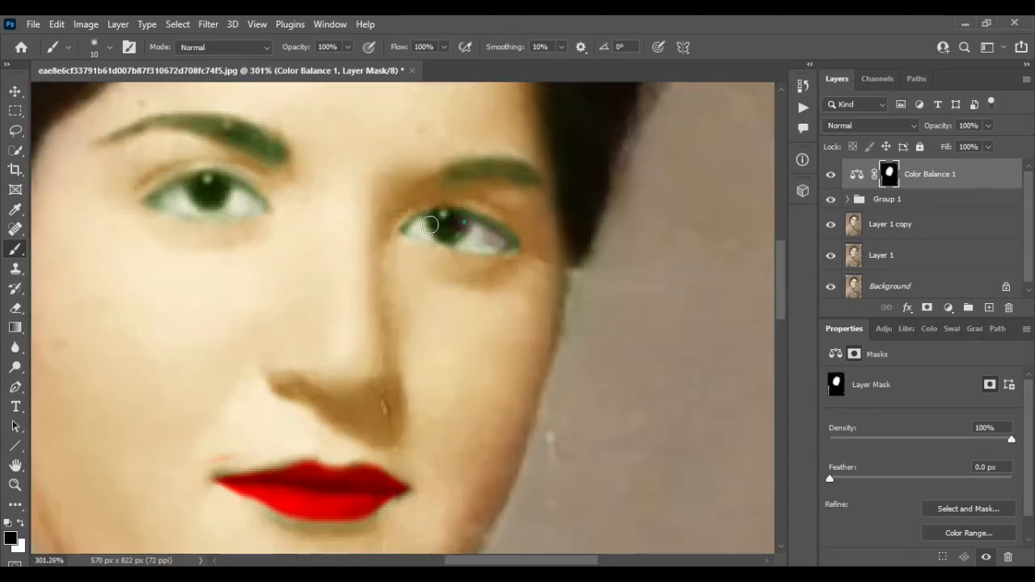
pyautogui.moveTo(429, 224); pyautogui.dragTo(402, 230)
pyautogui.scroll(-6, 461, 243)
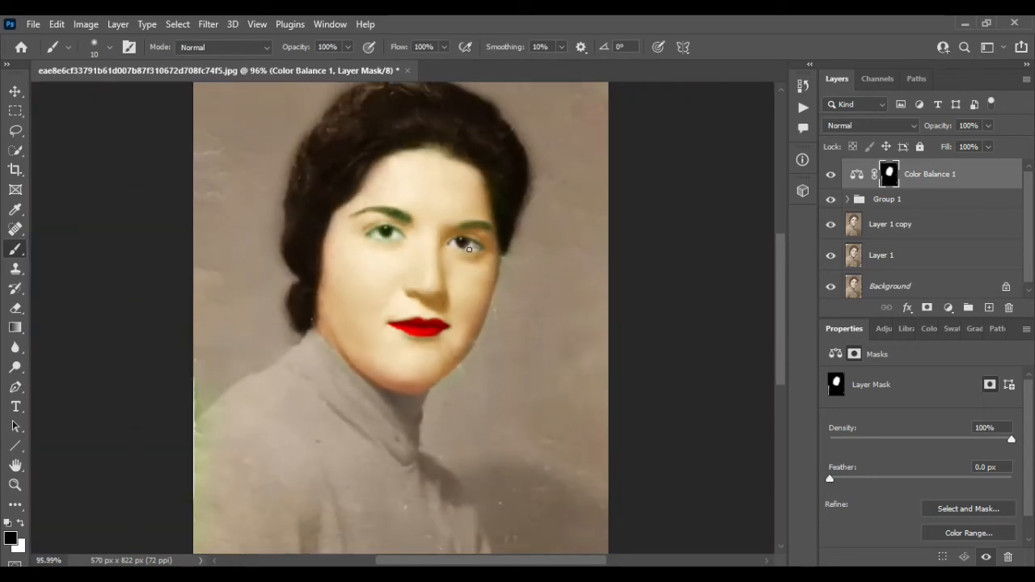
pyautogui.scroll(4, 390, 241)
pyautogui.moveTo(383, 179); pyautogui.dragTo(356, 211)
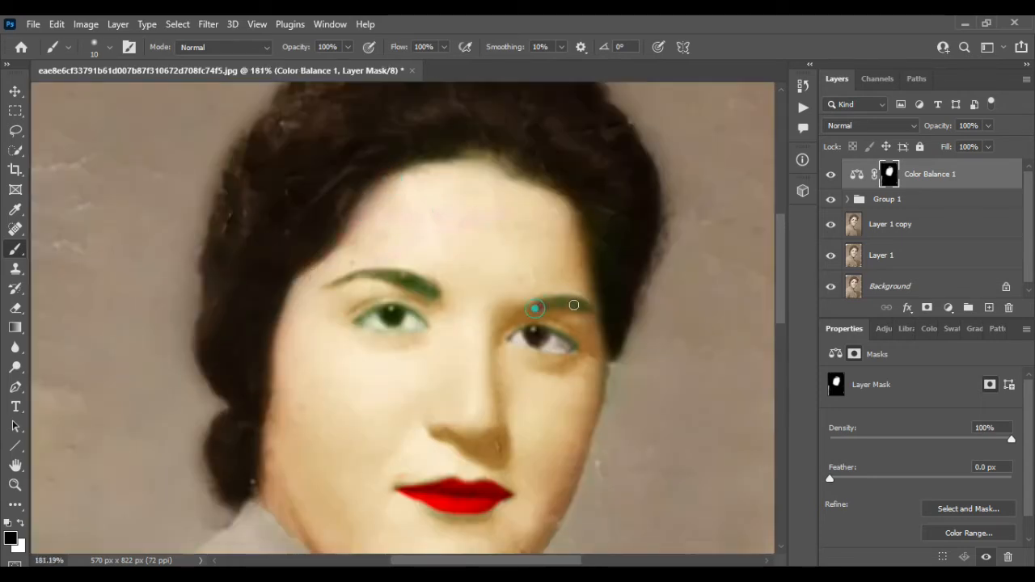
# Delete the Color Balance 1 adjustment layer.
pyautogui.click(971, 173)
pyautogui.press('Delete')
pyautogui.scroll(-6, 571, 229)
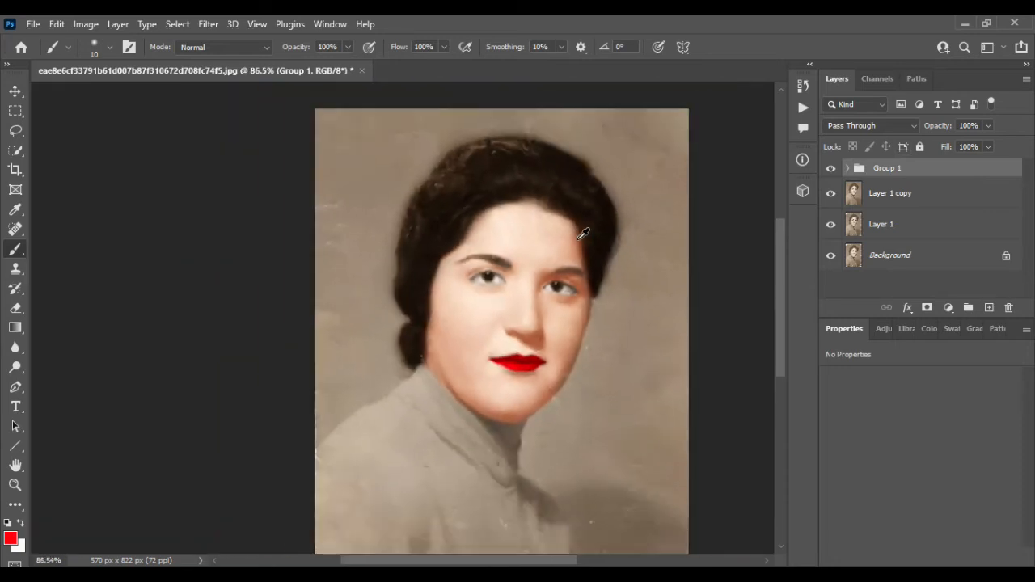
# Add a Color Balance adjustment above Group 1 with midtones at Cyan-Red -75, Magenta-Green +42 and Yellow-Blue +100.
pyautogui.press('v')
pyautogui.click(950, 308)
pyautogui.click(996, 172)
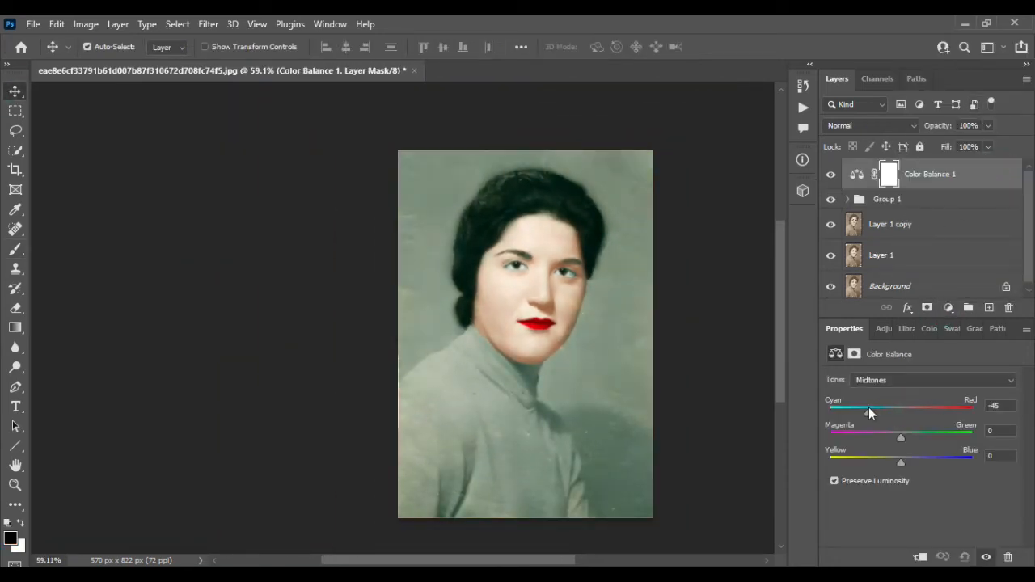
pyautogui.moveTo(869, 407); pyautogui.dragTo(855, 406)
pyautogui.moveTo(854, 410); pyautogui.dragTo(846, 410)
pyautogui.moveTo(901, 437); pyautogui.dragTo(970, 462)
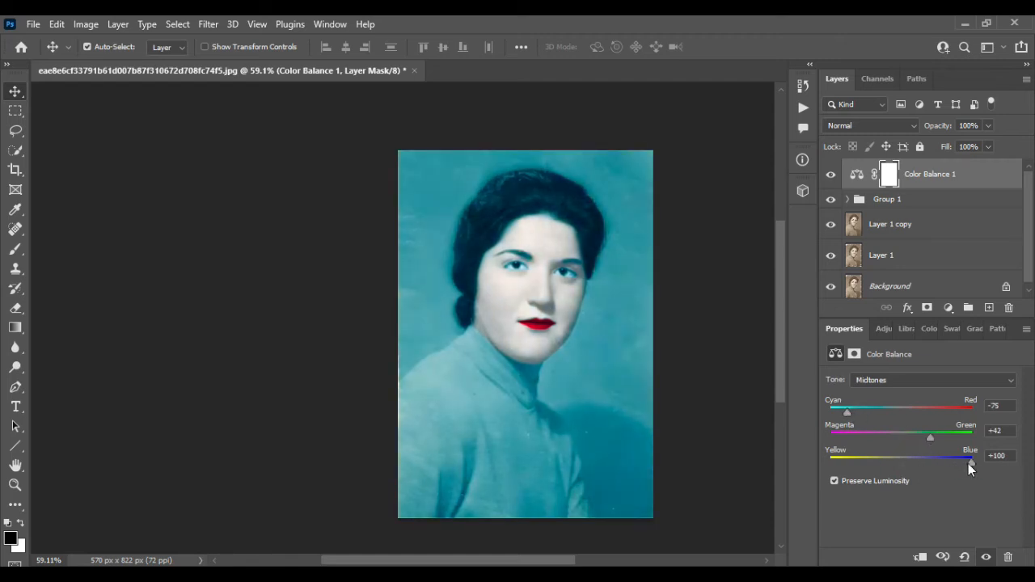
# Mask the face, hair and clothing out of the Color Balance tint in black with a 175 px brush.
pyautogui.click(14, 248)
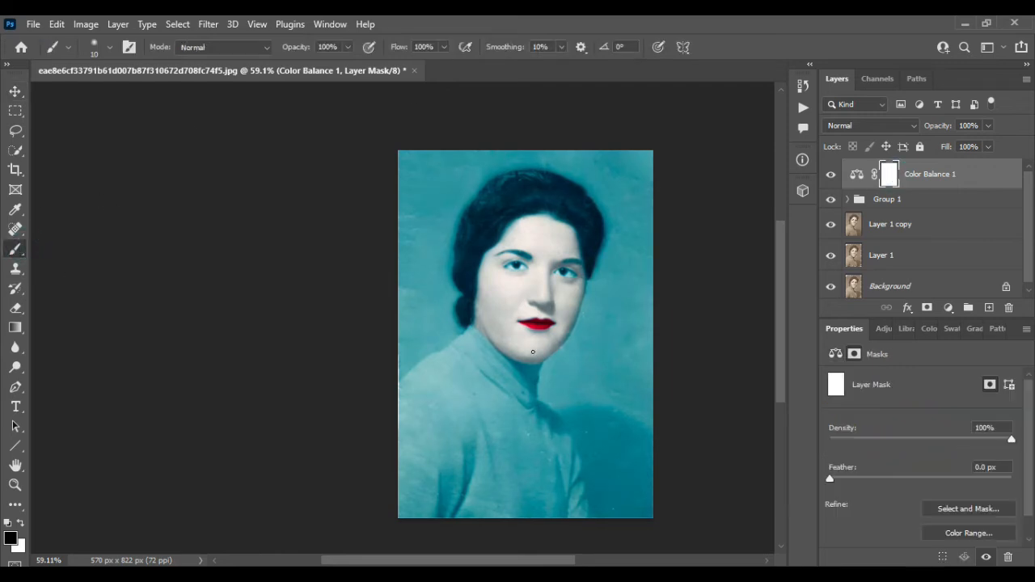
pyautogui.press(']')
pyautogui.press(']')
pyautogui.press(']')
pyautogui.press(']')
pyautogui.press(']')
pyautogui.press(']')
pyautogui.press(']')
pyautogui.press(']')
pyautogui.press(']')
pyautogui.press(']')
pyautogui.moveTo(550, 255); pyautogui.dragTo(489, 492)
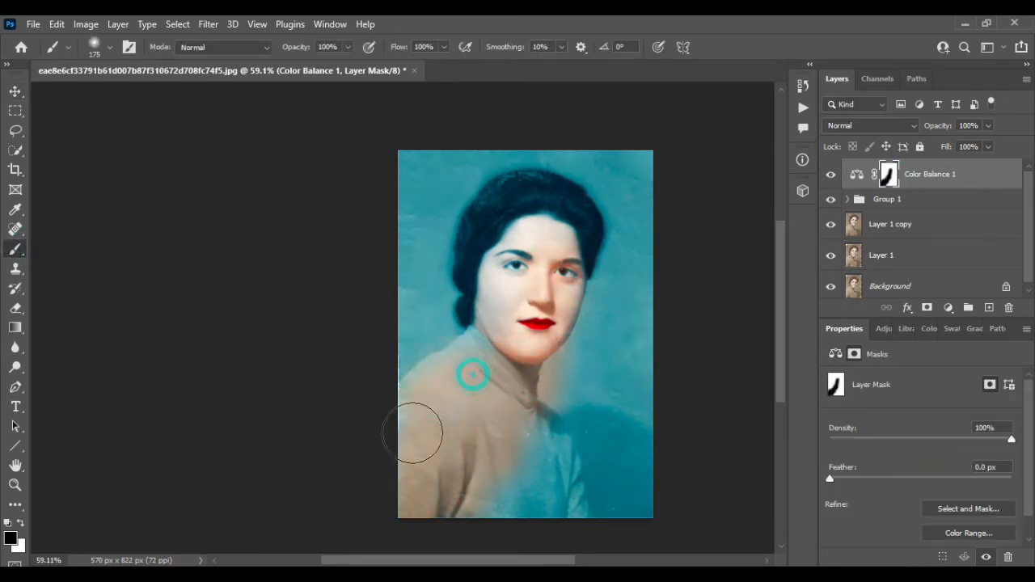
pyautogui.moveTo(413, 434)
pyautogui.mouseDown()
pyautogui.moveTo(512, 312)
pyautogui.moveTo(505, 306)
pyautogui.moveTo(556, 217)
pyautogui.moveTo(533, 199)
pyautogui.moveTo(483, 253)
pyautogui.moveTo(510, 426)
pyautogui.moveTo(507, 474)
pyautogui.mouseUp()
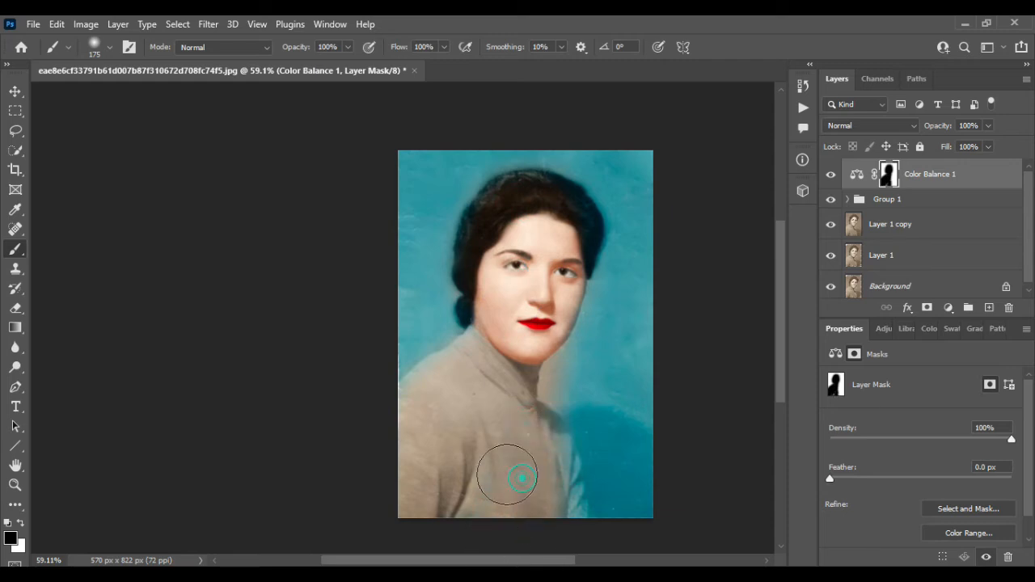
# Mask the area beside the jaw and neck in black on Color Balance 1's mask with an 80 px brush.
pyautogui.scroll(5, 540, 384)
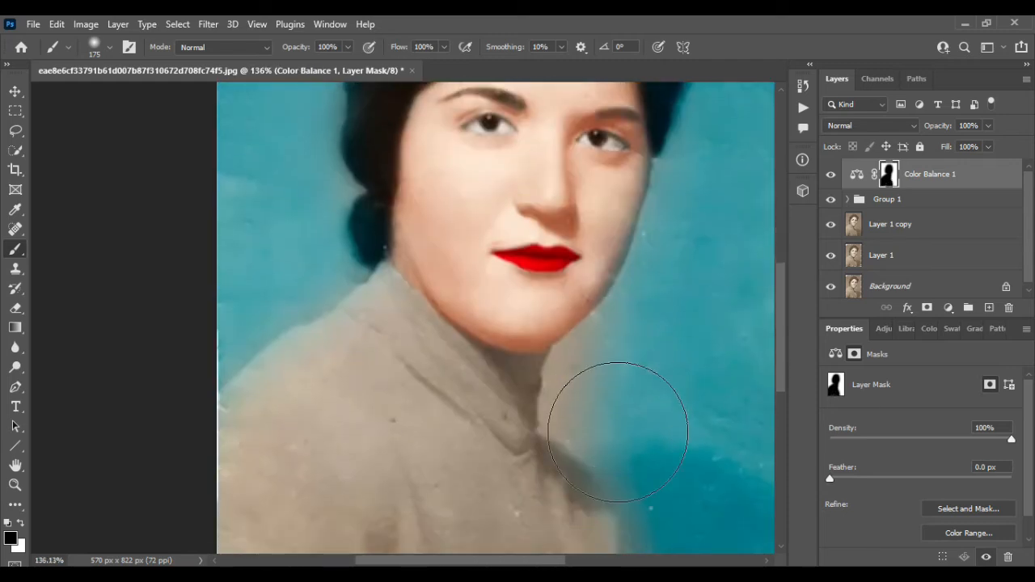
pyautogui.press('[')
pyautogui.press('[')
pyautogui.press('[')
pyautogui.press('[')
pyautogui.press('[')
pyautogui.moveTo(651, 332); pyautogui.dragTo(581, 384)
# Clear the remaining teal from the hair and its outer edges in black on Color Balance 1's mask.
pyautogui.scroll(5, 577, 340)
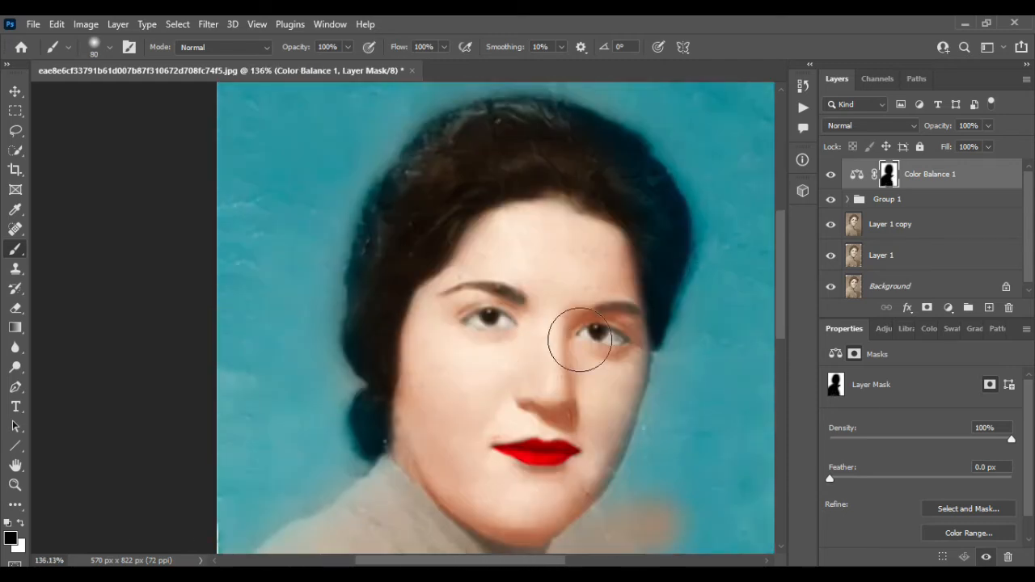
pyautogui.moveTo(517, 131)
pyautogui.mouseDown()
pyautogui.moveTo(541, 122)
pyautogui.moveTo(670, 215)
pyautogui.moveTo(642, 412)
pyautogui.mouseUp()
pyautogui.scroll(-8, 606, 488)
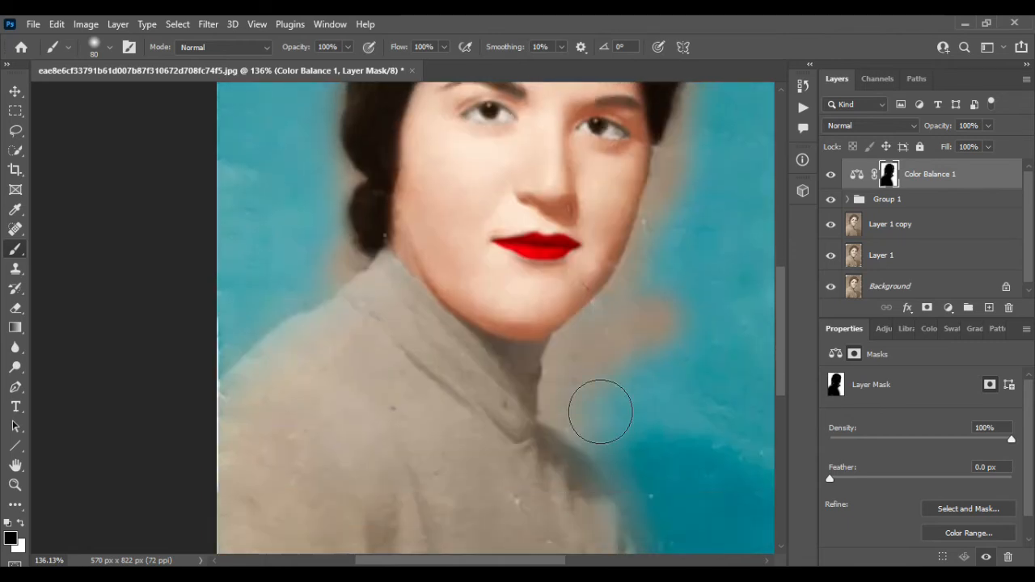
# Restore the teal along the shoulder and beside the neck in white on Color Balance 1's mask with an 80 px brush.
pyautogui.hscroll(3, 600, 410)
pyautogui.scroll(3, 538, 490)
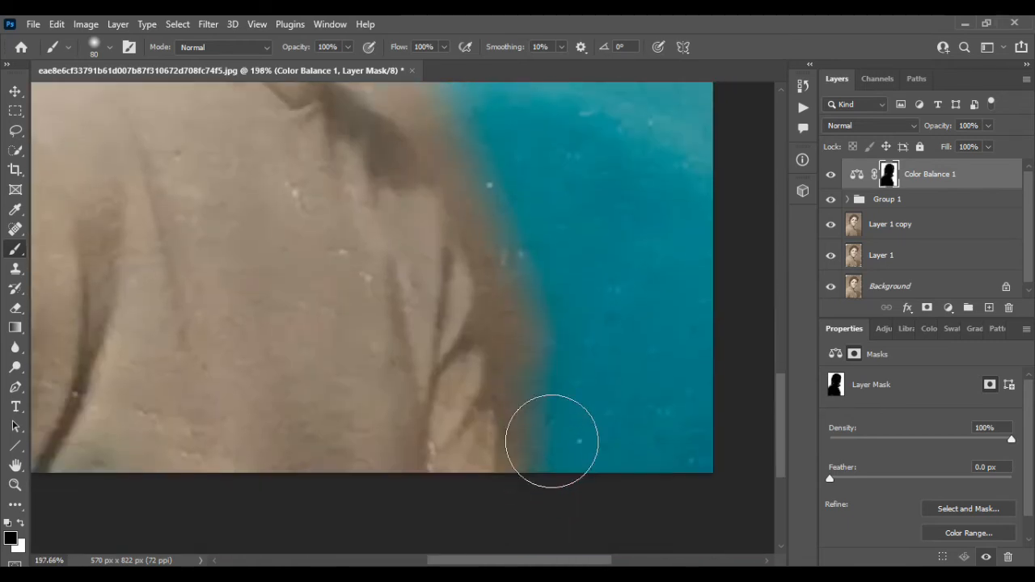
pyautogui.press('x')
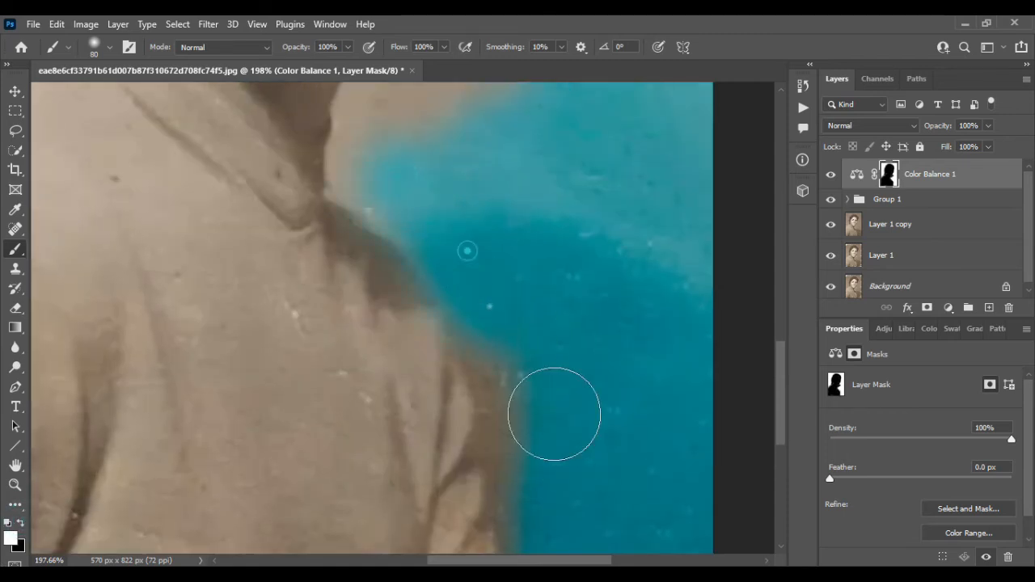
pyautogui.scroll(5, 474, 224)
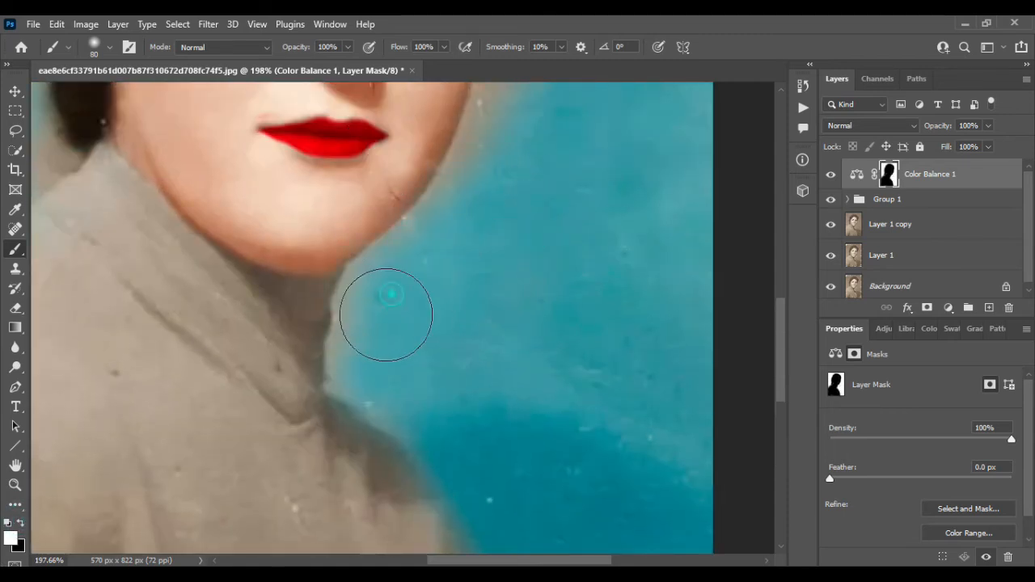
# Paint the teal back along the jaw, cheek and adjoining hair edge in white with a 40 px brush.
pyautogui.press('[')
pyautogui.press('[')
pyautogui.press('[')
pyautogui.press('[')
pyautogui.scroll(5, 386, 367)
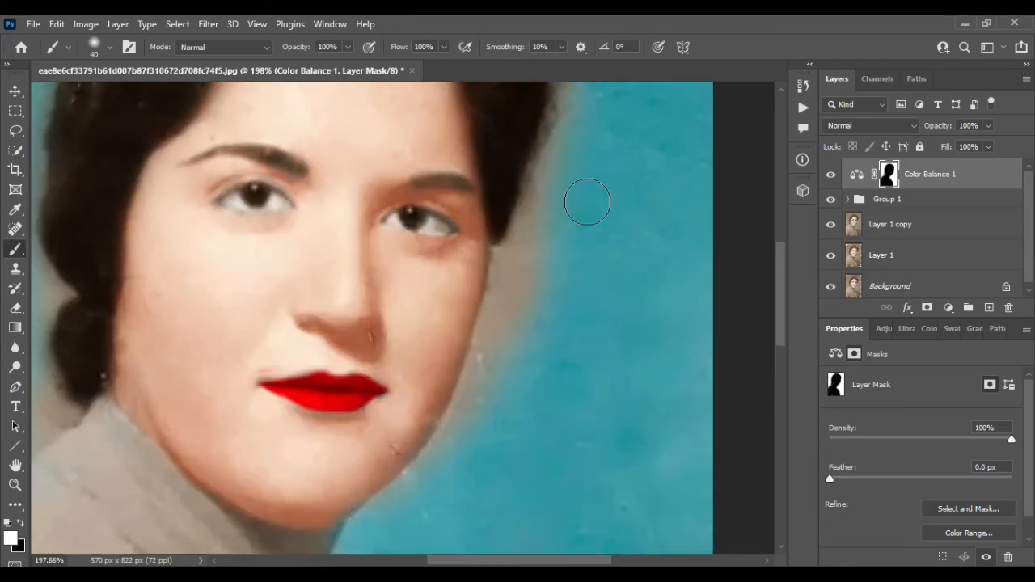
pyautogui.rightClick(556, 284)
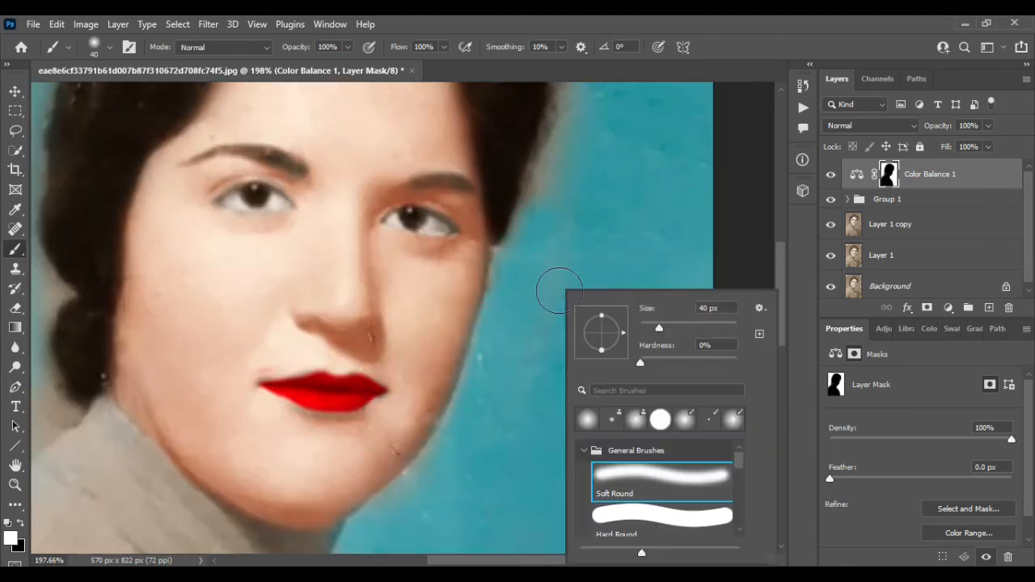
pyautogui.press('Escape')
pyautogui.scroll(5, 608, 87)
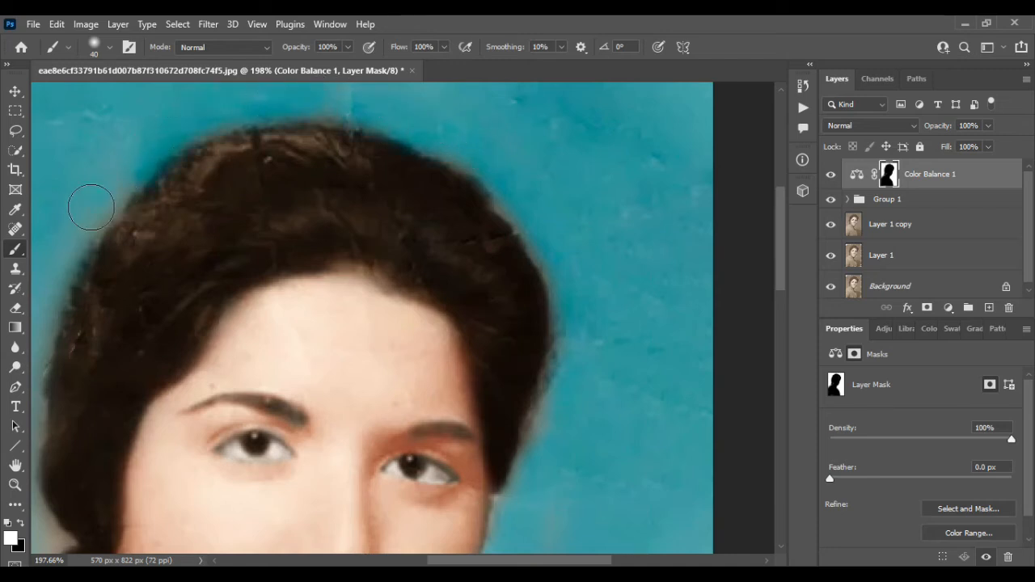
# Restore the teal along the opposite hair edge and shoulder, finishing the fine edges with a 20 px brush on the mask.
pyautogui.hscroll(-5, 221, 225)
pyautogui.scroll(-1, 242, 203)
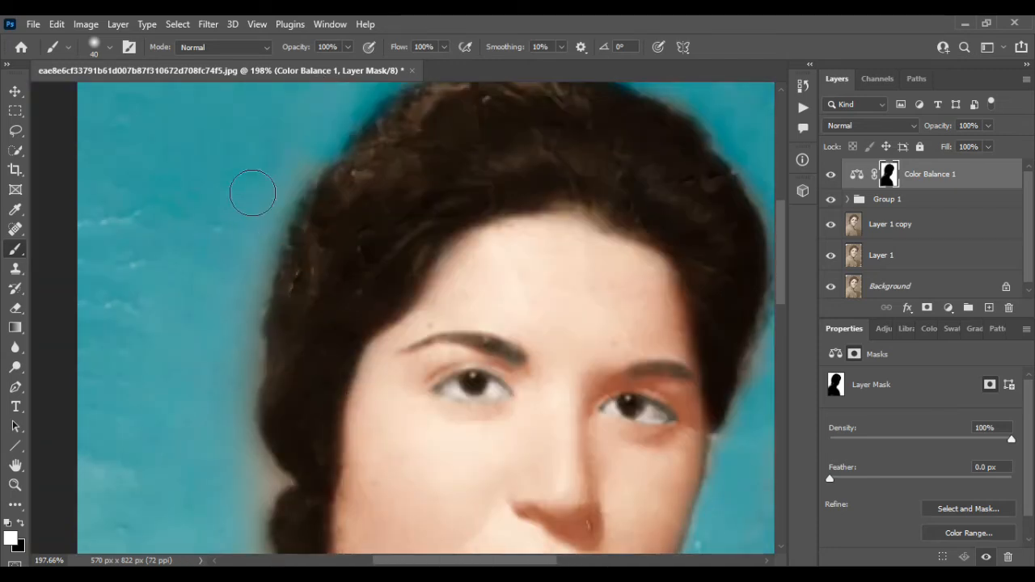
pyautogui.click(237, 281)
pyautogui.scroll(-3, 252, 292)
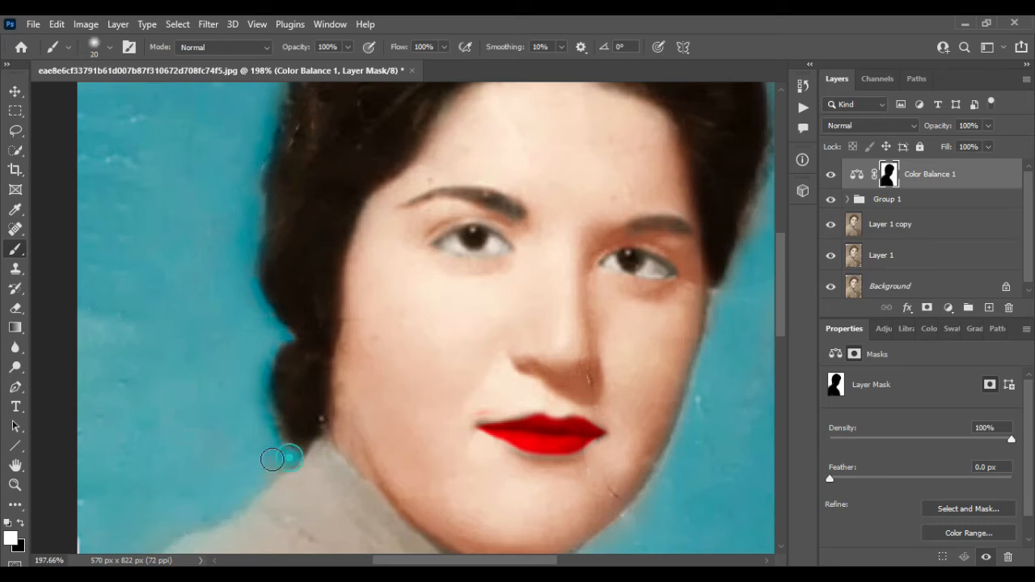
pyautogui.scroll(-3, 184, 443)
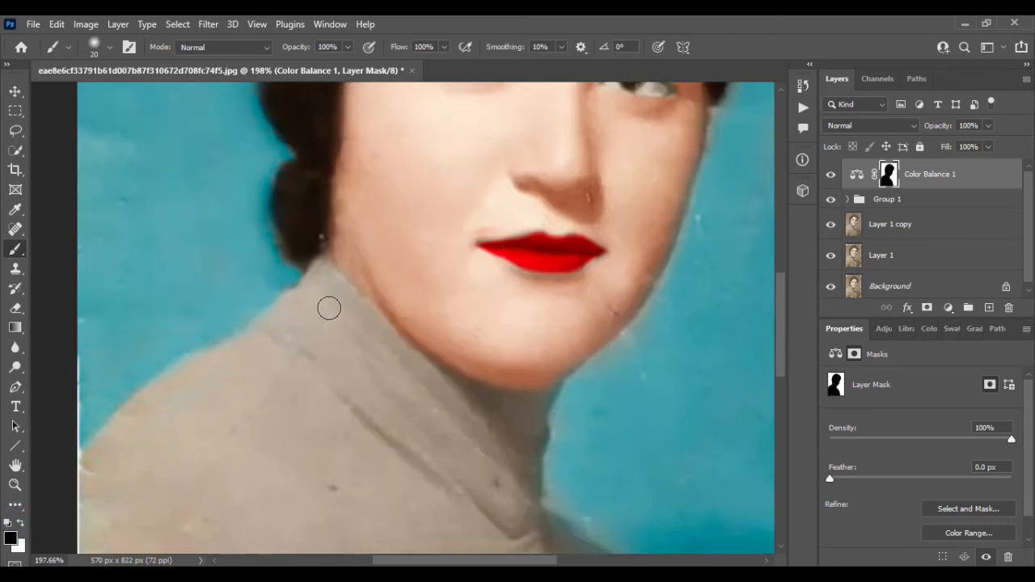
pyautogui.scroll(-5, 349, 448)
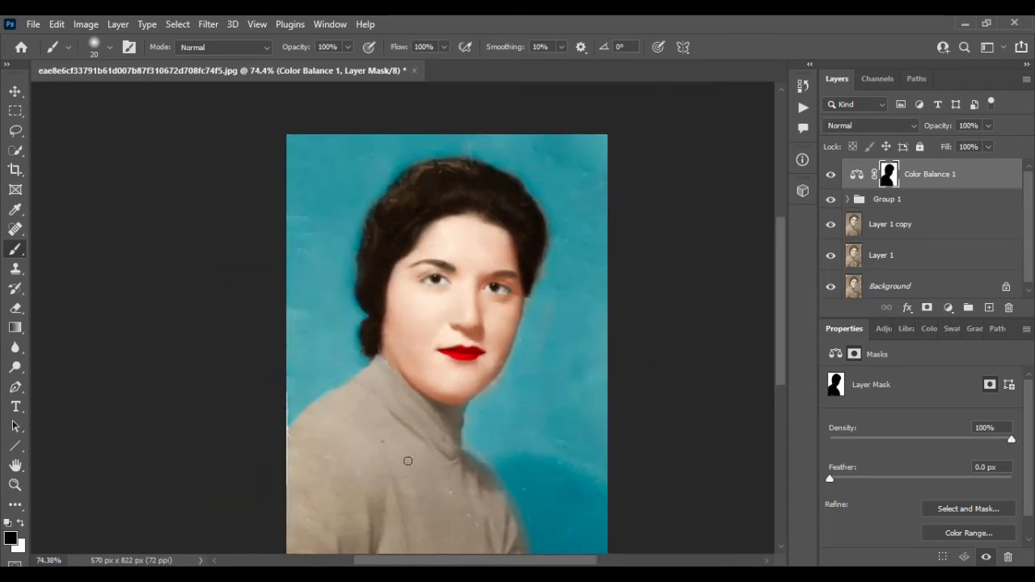
# Select the sweater on Layer 1 copy with the Quick Selection tool at 80 px.
pyautogui.click(15, 91)
pyautogui.scroll(-2, 391, 432)
pyautogui.click(391, 432)
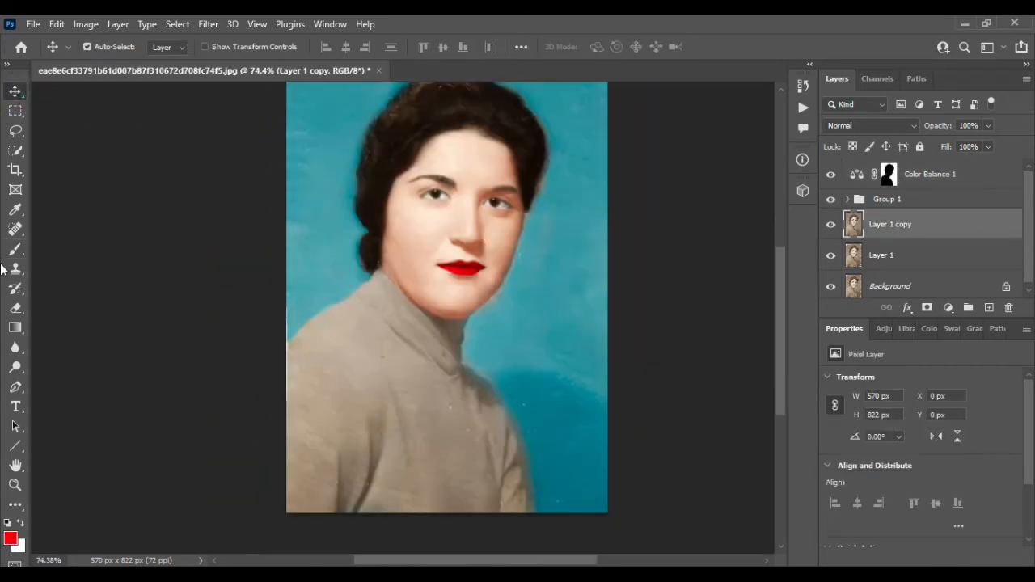
pyautogui.click(16, 149)
pyautogui.press(']')
pyautogui.press(']')
pyautogui.press(']')
pyautogui.press(']')
pyautogui.press(']')
pyautogui.press(']')
pyautogui.press(']')
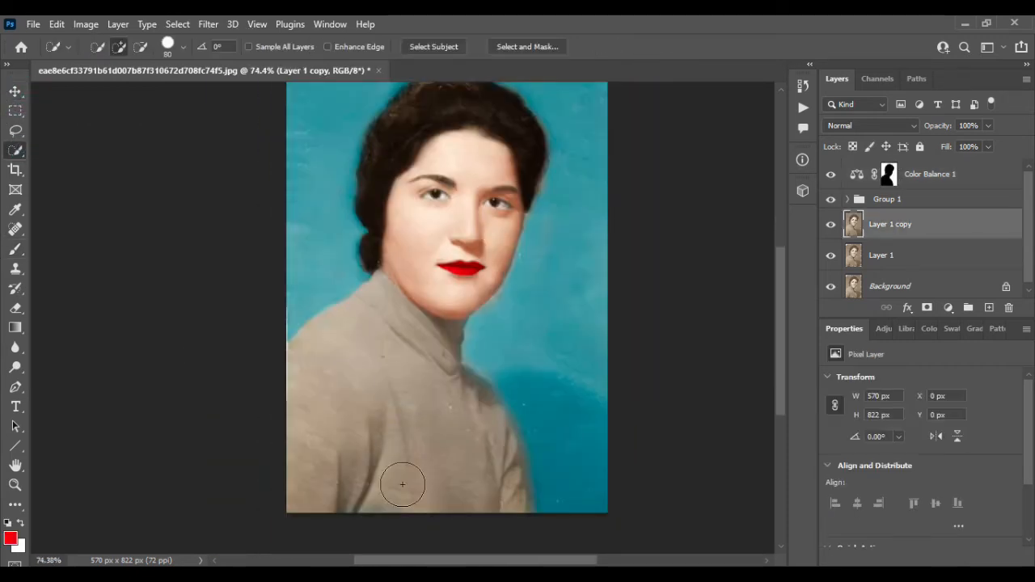
pyautogui.moveTo(397, 485)
pyautogui.mouseDown()
pyautogui.moveTo(321, 504)
pyautogui.moveTo(457, 372)
pyautogui.moveTo(440, 356)
pyautogui.moveTo(443, 343)
pyautogui.moveTo(469, 396)
pyautogui.moveTo(493, 503)
pyautogui.moveTo(502, 462)
pyautogui.moveTo(486, 415)
pyautogui.moveTo(607, 290)
pyautogui.moveTo(590, 259)
pyautogui.moveTo(501, 312)
pyautogui.moveTo(526, 265)
pyautogui.moveTo(534, 331)
pyautogui.moveTo(596, 400)
pyautogui.mouseUp()
# Refine the sweater selection along the outer sleeve at the photo's lower edge with a 35 px Quick Selection brush.
pyautogui.scroll(6, 503, 491)
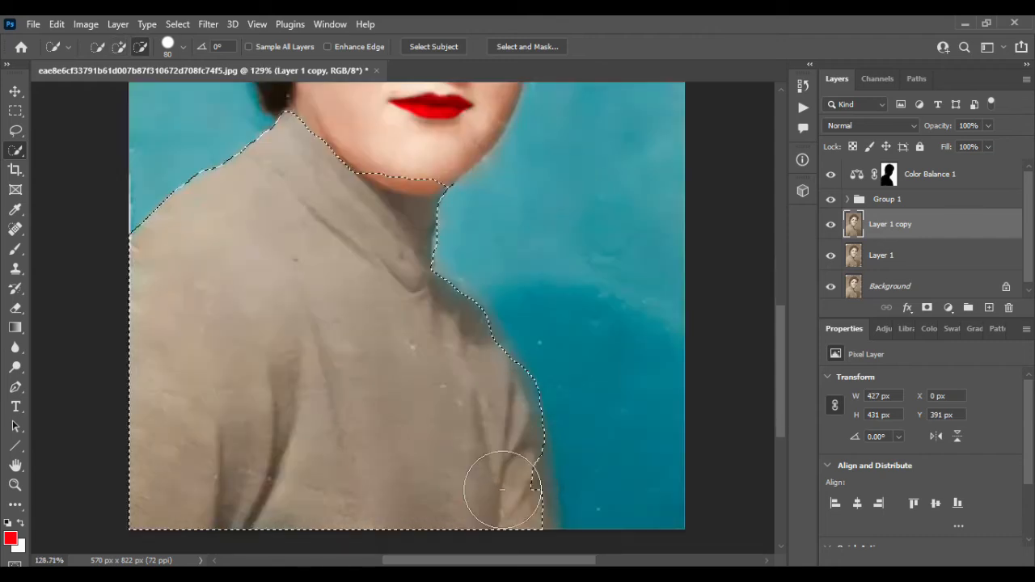
pyautogui.scroll(-2, 508, 483)
pyautogui.press('[')
pyautogui.press('[')
pyautogui.press('[')
pyautogui.press('[')
pyautogui.press('[')
pyautogui.press('[')
pyautogui.moveTo(522, 410)
pyautogui.mouseDown()
pyautogui.moveTo(546, 428)
pyautogui.moveTo(536, 375)
pyautogui.moveTo(634, 404)
pyautogui.moveTo(619, 412)
pyautogui.moveTo(618, 436)
pyautogui.moveTo(537, 425)
pyautogui.moveTo(551, 392)
pyautogui.moveTo(554, 422)
pyautogui.mouseUp()
pyautogui.keyDown('alt'); pyautogui.click(618, 417); pyautogui.keyUp('alt')
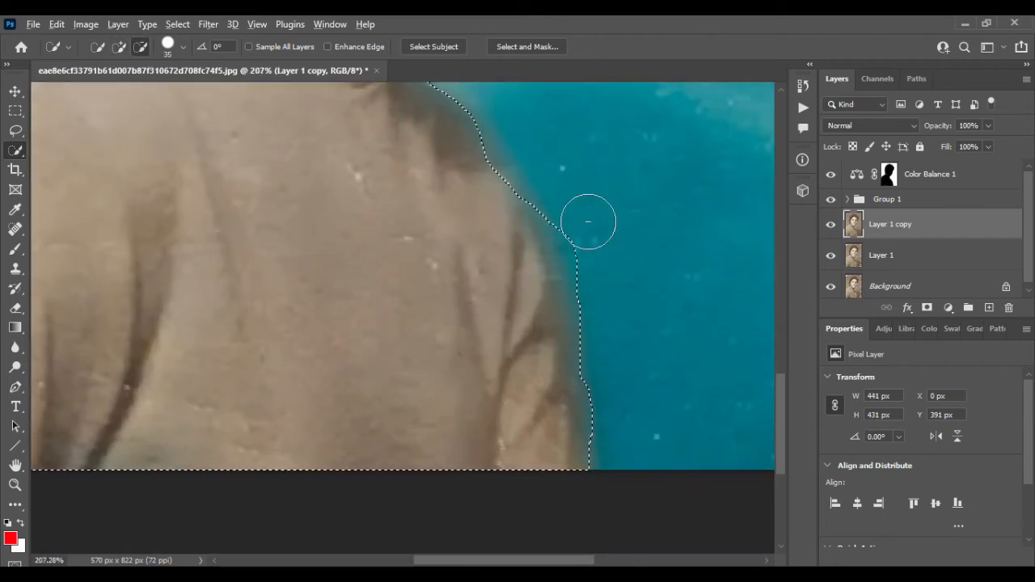
# Refine the selection along the shoulder, collar and neck, using an 8 px Quick Selection brush under the chin.
pyautogui.scroll(3, 550, 339)
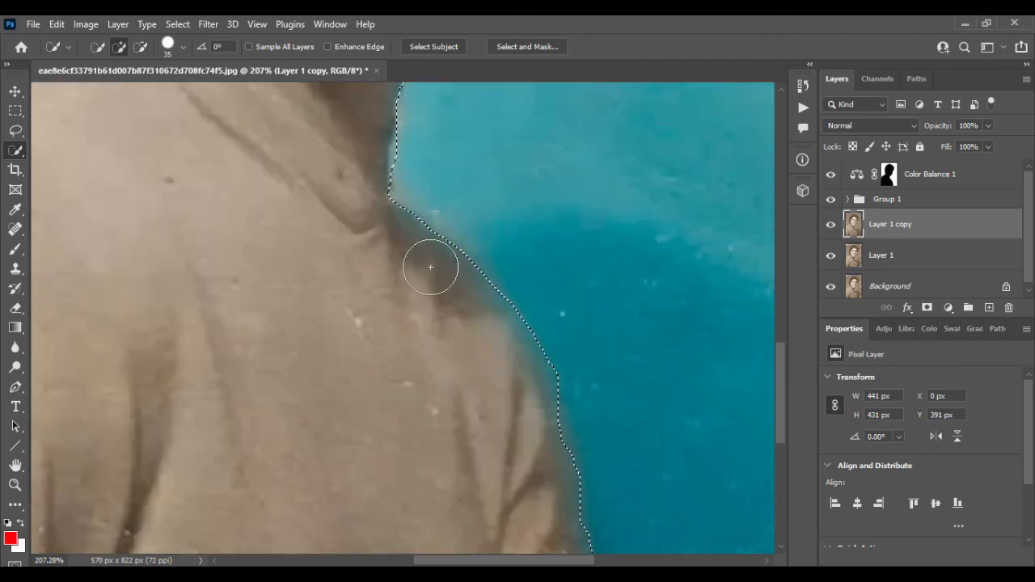
pyautogui.scroll(4, 429, 264)
pyautogui.click(268, 229)
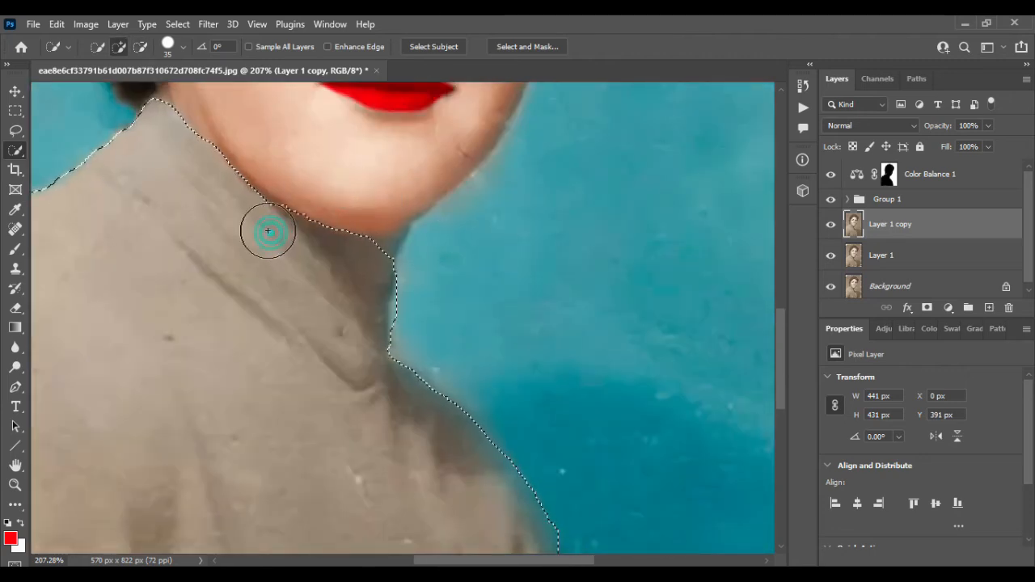
pyautogui.press('[')
pyautogui.press('[')
pyautogui.press('[')
pyautogui.press('[')
pyautogui.press('[')
pyautogui.click(396, 244)
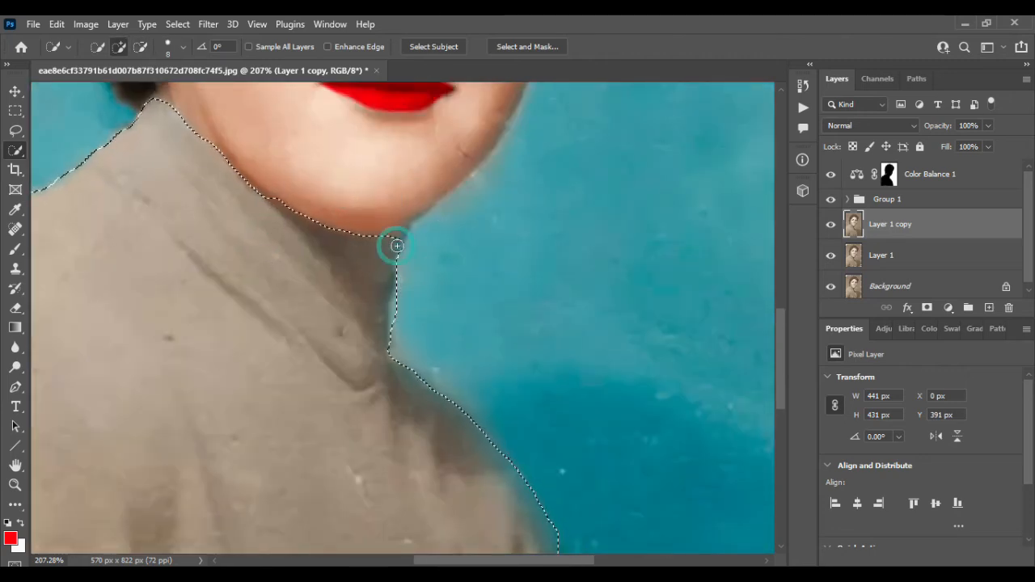
pyautogui.press('[')
pyautogui.press('[')
pyautogui.keyDown('alt'); pyautogui.click(397, 283); pyautogui.keyUp('alt')
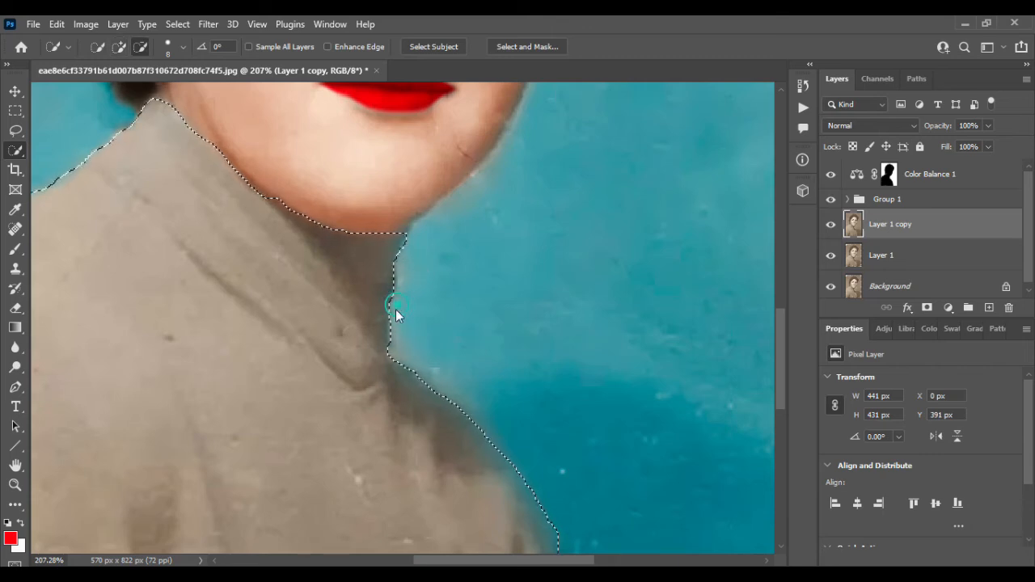
# Copy the selected sweater onto its own new layer.
pyautogui.hotkey('ctrl', '0')
pyautogui.click(22, 98)
pyautogui.hotkey('ctrl', 'j')
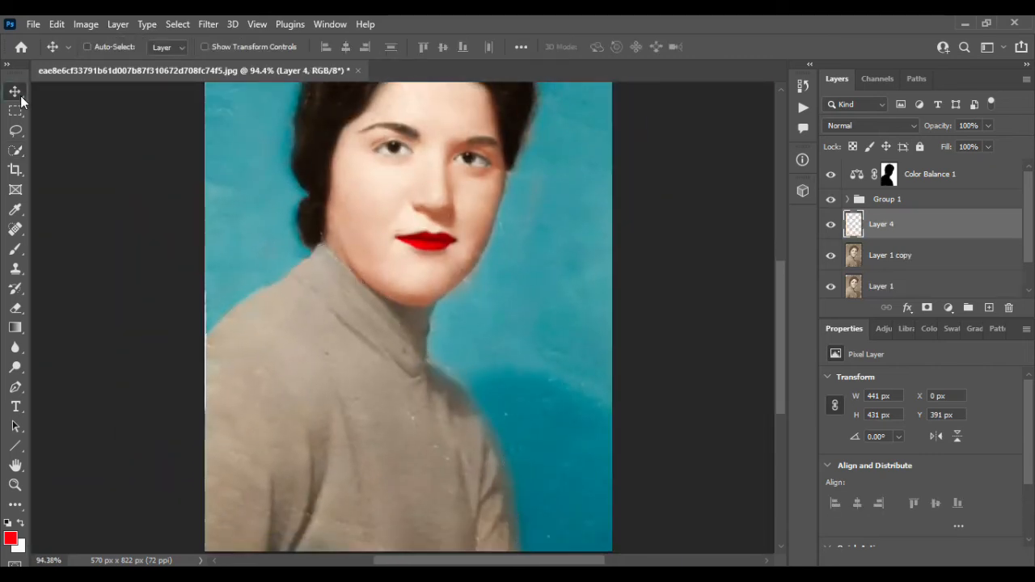
pyautogui.scroll(-3, 475, 311)
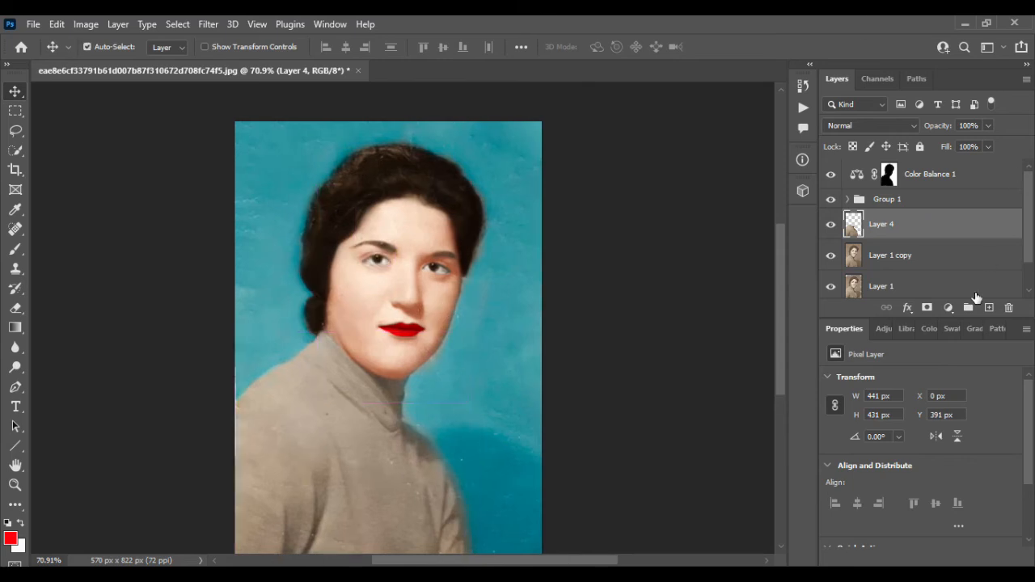
# Clip a Hue/Saturation adjustment to the sweater layer with hue +180, saturation +44 and lightness -22.
pyautogui.click(948, 307)
pyautogui.click(986, 157)
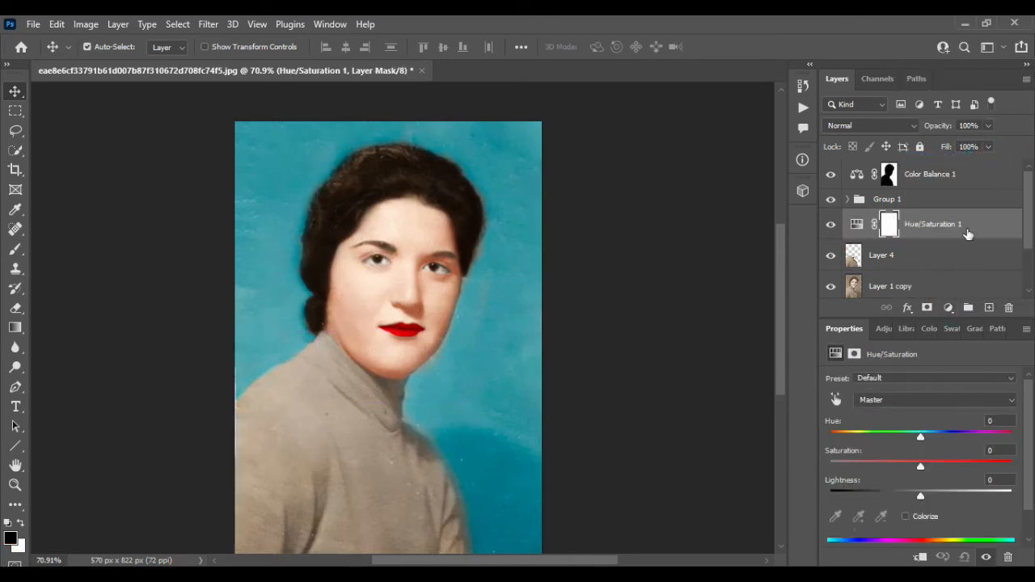
pyautogui.rightClick(986, 226)
pyautogui.click(878, 331)
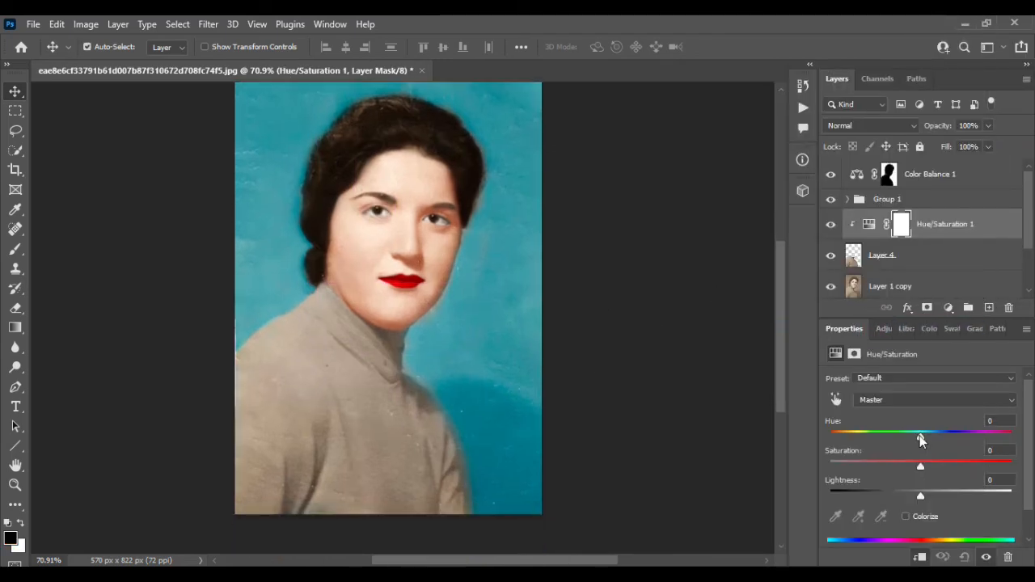
pyautogui.moveTo(921, 439); pyautogui.dragTo(900, 493)
pyautogui.moveTo(939, 437); pyautogui.dragTo(1011, 437)
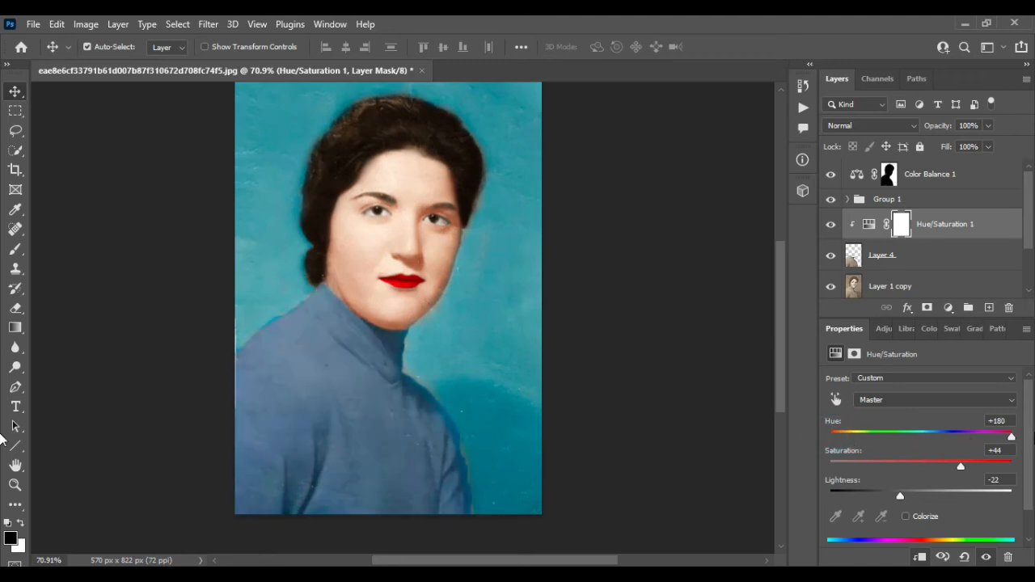
# Recolor the background through Color Balance 1's midtones with Cyan-Red +82, Magenta-Green +17 and Yellow-Blue +24.
pyautogui.hscroll(-1, 444, 319)
pyautogui.scroll(1, 444, 318)
pyautogui.click(566, 235)
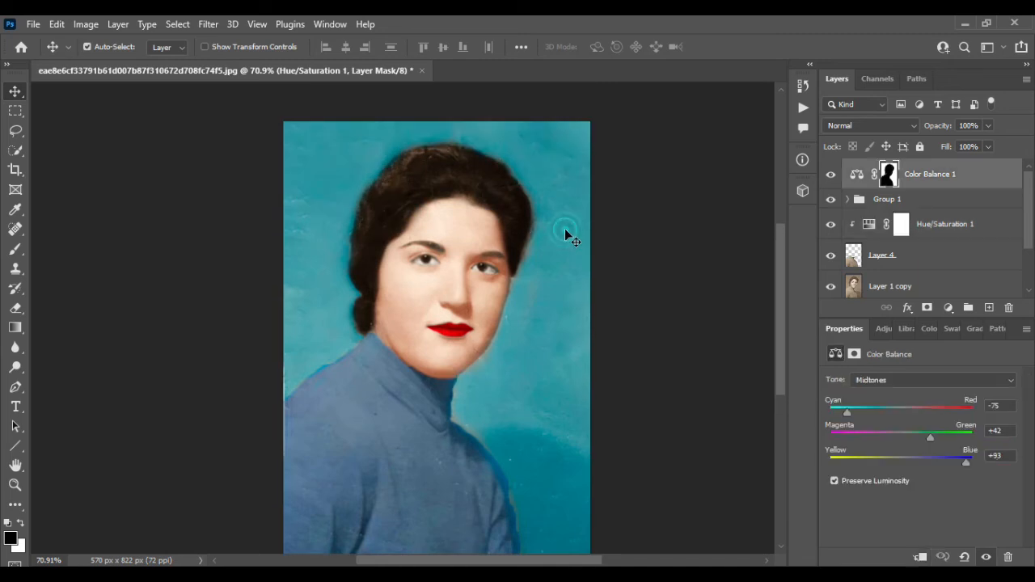
pyautogui.click(889, 177)
pyautogui.click(855, 175)
pyautogui.moveTo(932, 440)
pyautogui.mouseDown()
pyautogui.moveTo(873, 434)
pyautogui.moveTo(942, 436)
pyautogui.mouseUp()
pyautogui.moveTo(847, 414); pyautogui.dragTo(780, 419)
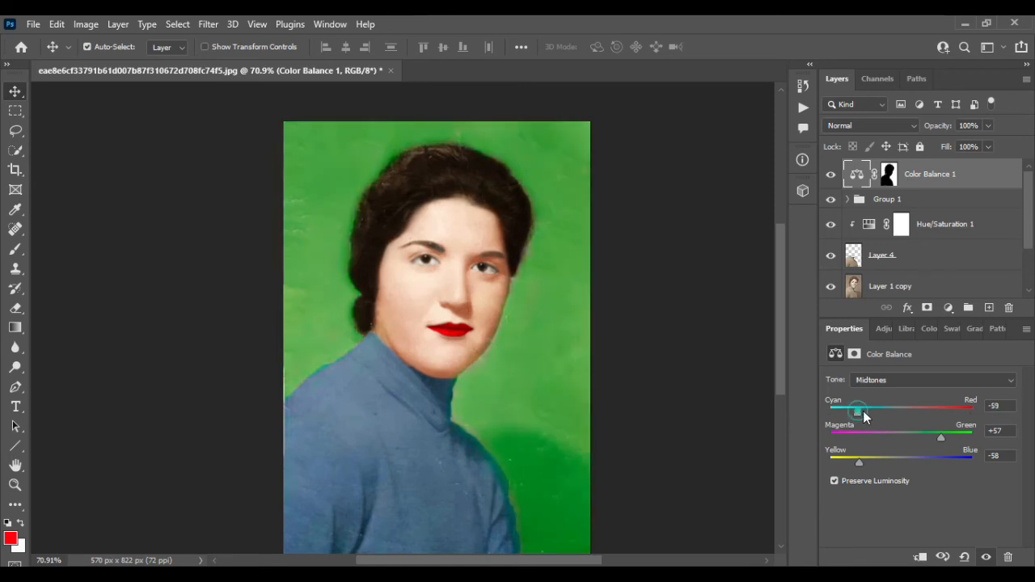
pyautogui.moveTo(863, 412); pyautogui.dragTo(891, 431)
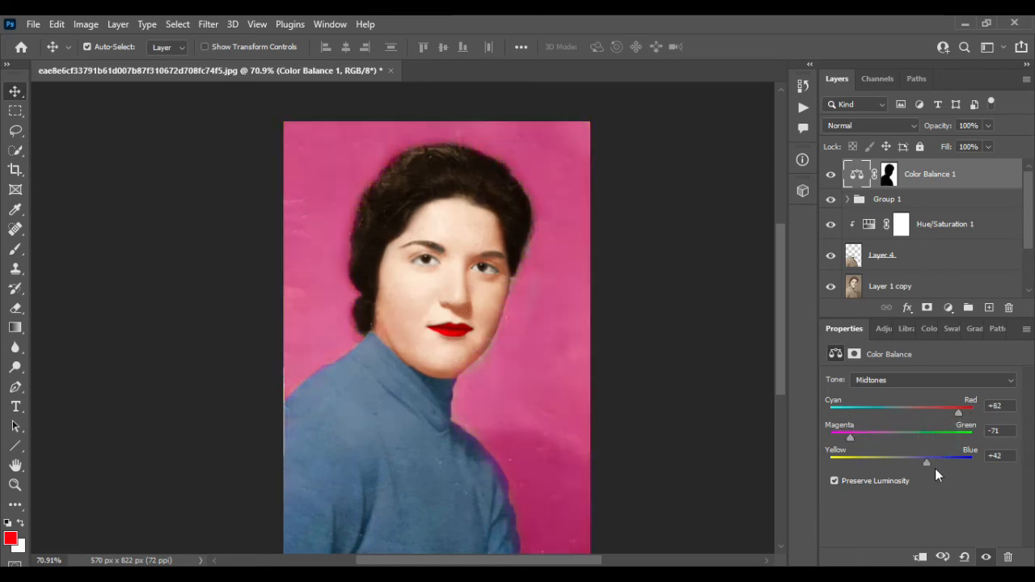
pyautogui.moveTo(970, 462); pyautogui.dragTo(901, 478)
pyautogui.moveTo(850, 439); pyautogui.dragTo(912, 444)
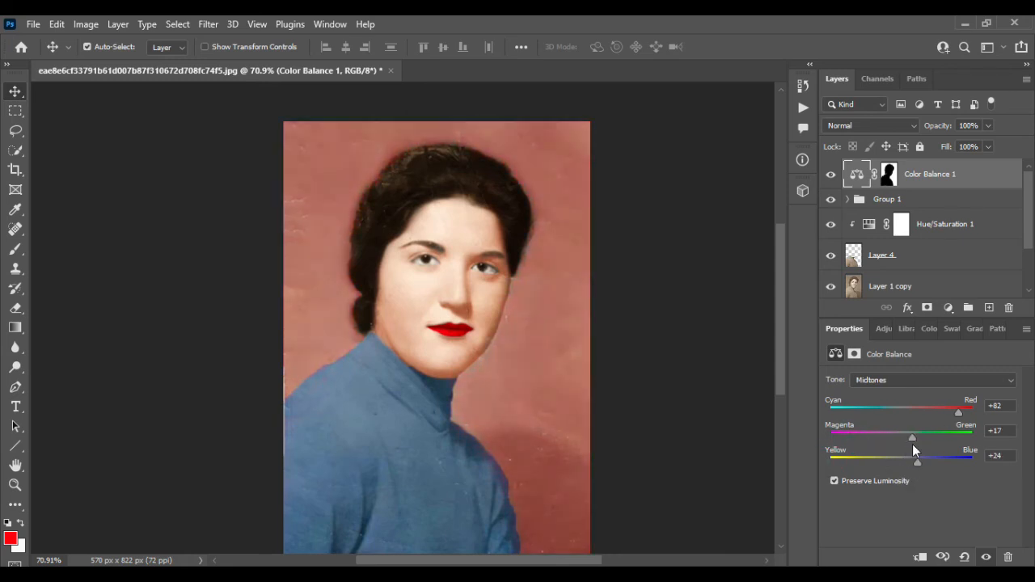
# Adjust the sweater's Hue/Saturation 1 to hue +180, saturation +52 and lightness -7.
pyautogui.click(882, 255)
pyautogui.click(901, 224)
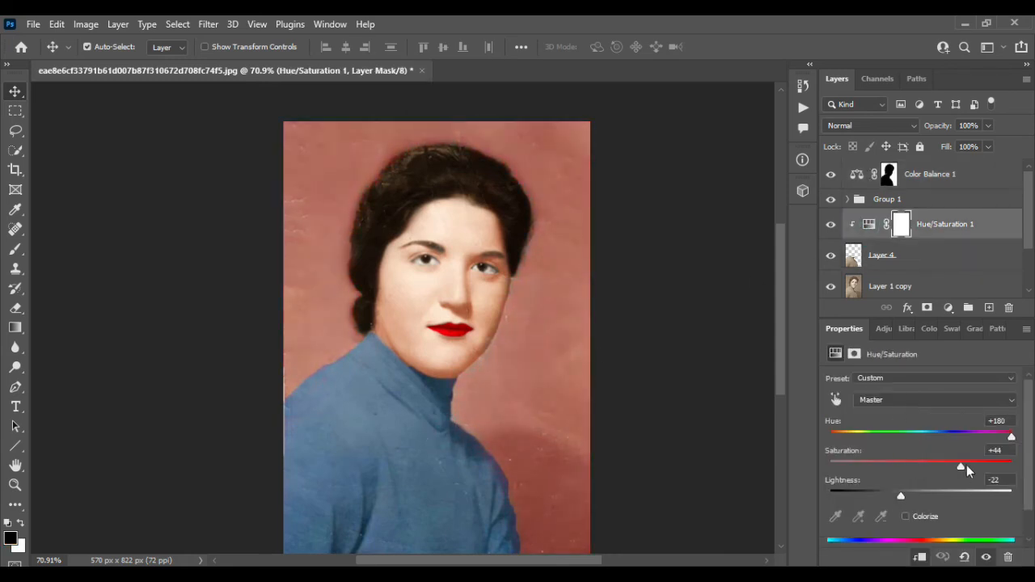
pyautogui.moveTo(968, 471)
pyautogui.mouseDown()
pyautogui.moveTo(892, 462)
pyautogui.moveTo(1005, 476)
pyautogui.moveTo(955, 479)
pyautogui.mouseUp()
pyautogui.moveTo(1015, 437); pyautogui.dragTo(890, 436)
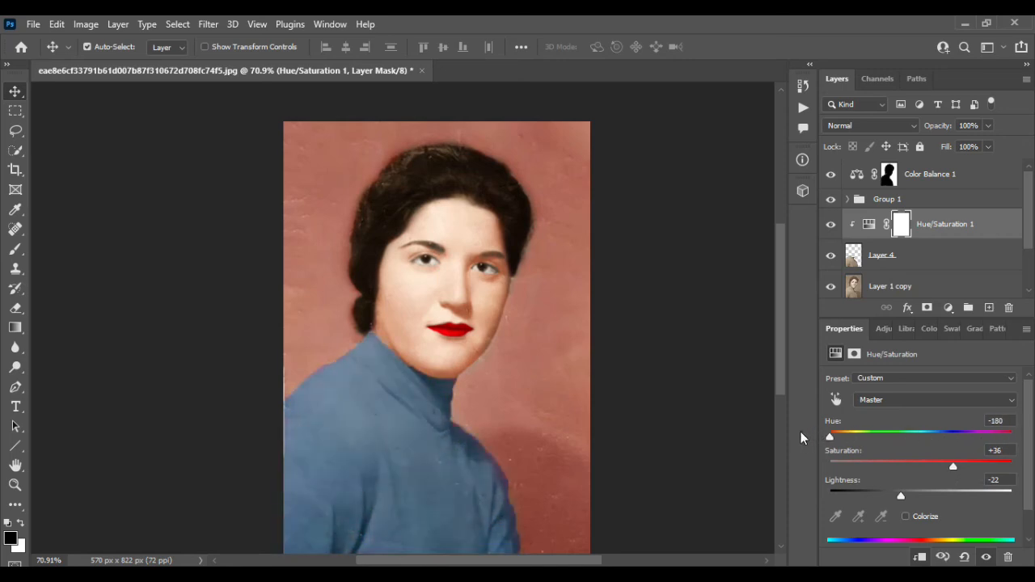
pyautogui.moveTo(955, 470)
pyautogui.mouseDown()
pyautogui.moveTo(1005, 467)
pyautogui.moveTo(845, 471)
pyautogui.moveTo(967, 477)
pyautogui.mouseUp()
pyautogui.moveTo(908, 492)
pyautogui.mouseDown()
pyautogui.moveTo(896, 493)
pyautogui.moveTo(1006, 498)
pyautogui.moveTo(915, 497)
pyautogui.mouseUp()
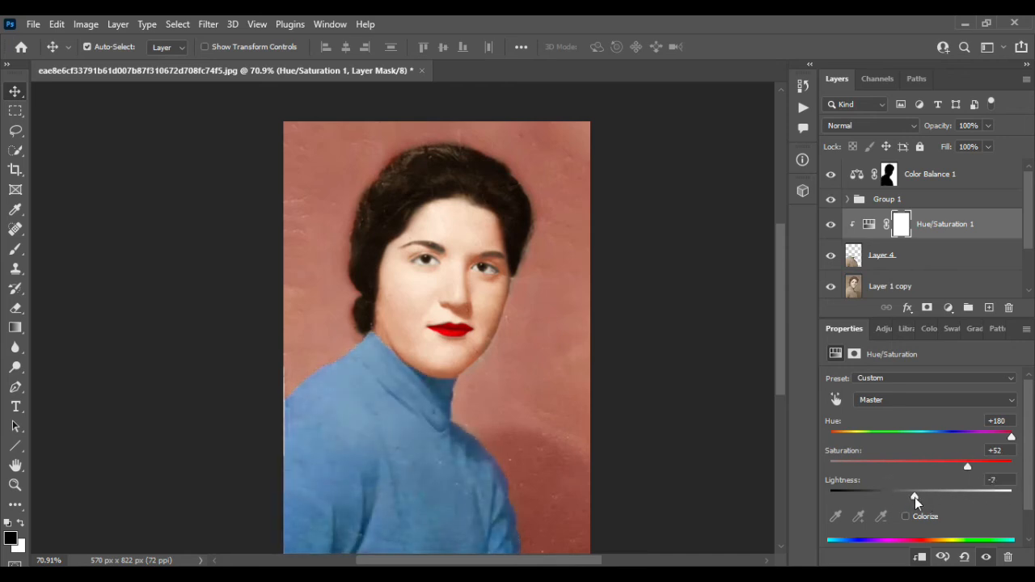
# Try Multiply blending on Hue/Saturation 1 with saturation -30, lightness -7 and hue -72.
pyautogui.click(1005, 240)
pyautogui.click(871, 126)
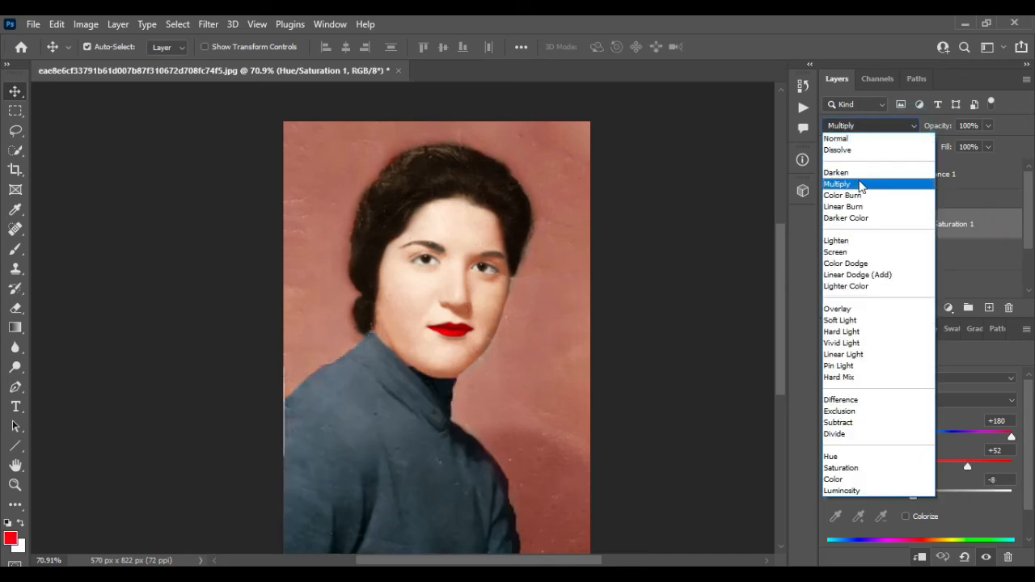
pyautogui.click(860, 187)
pyautogui.moveTo(915, 496)
pyautogui.mouseDown()
pyautogui.moveTo(890, 496)
pyautogui.moveTo(915, 496)
pyautogui.mouseUp()
pyautogui.moveTo(969, 467); pyautogui.dragTo(895, 472)
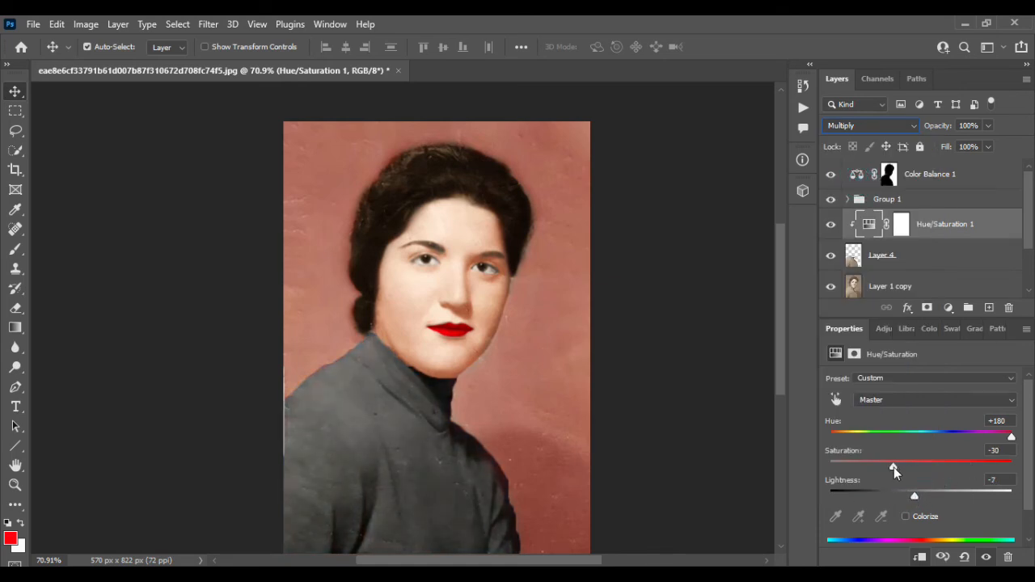
pyautogui.moveTo(1014, 443); pyautogui.dragTo(866, 439)
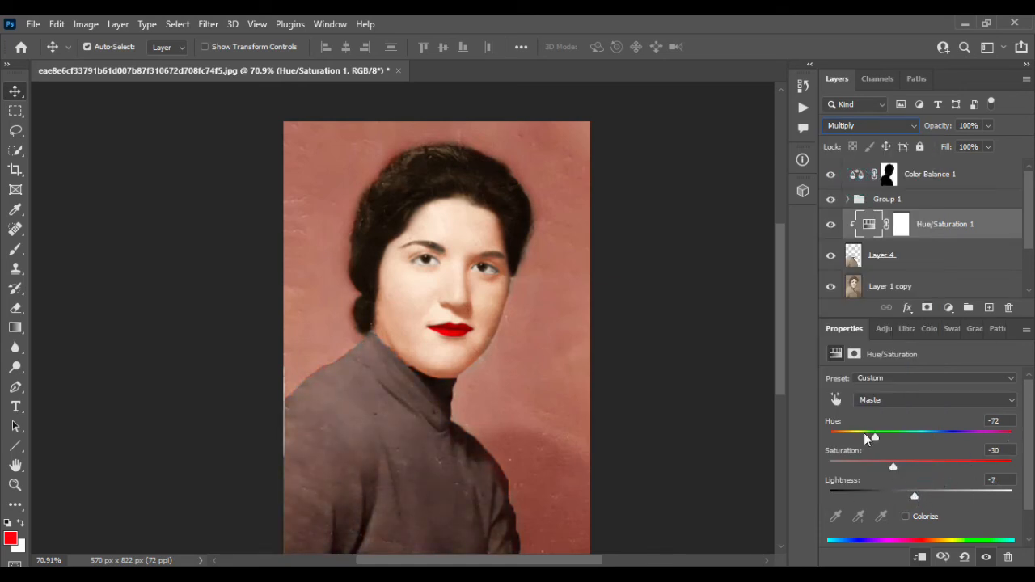
# Blend Hue/Saturation 1 in Overlay mode with hue +96, saturation +40 and lightness -48.
pyautogui.click(906, 127)
pyautogui.click(872, 307)
pyautogui.moveTo(1007, 441); pyautogui.dragTo(982, 438)
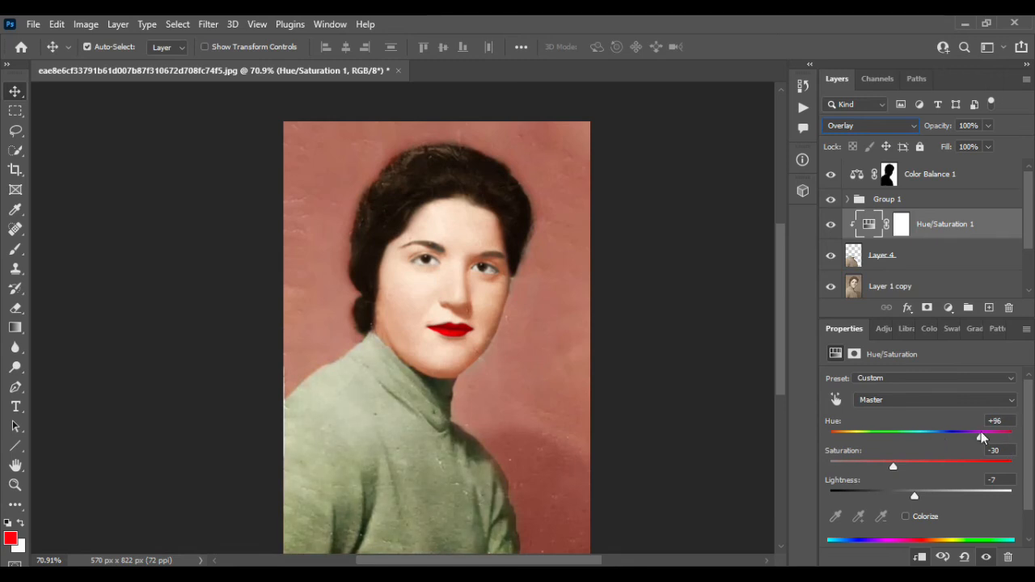
pyautogui.moveTo(892, 467); pyautogui.dragTo(876, 495)
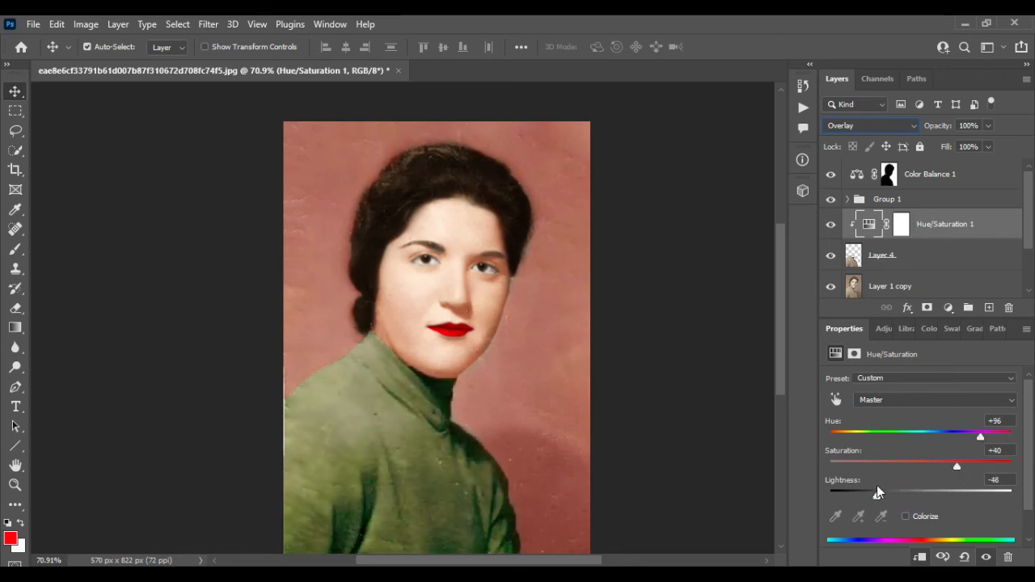
# Set Hue/Saturation 1 to hue +180, saturation +45, lightness -49, and clip a Color Balance above it with midtones -68, -42, +7.
pyautogui.moveTo(956, 467); pyautogui.dragTo(1011, 437)
pyautogui.click(949, 307)
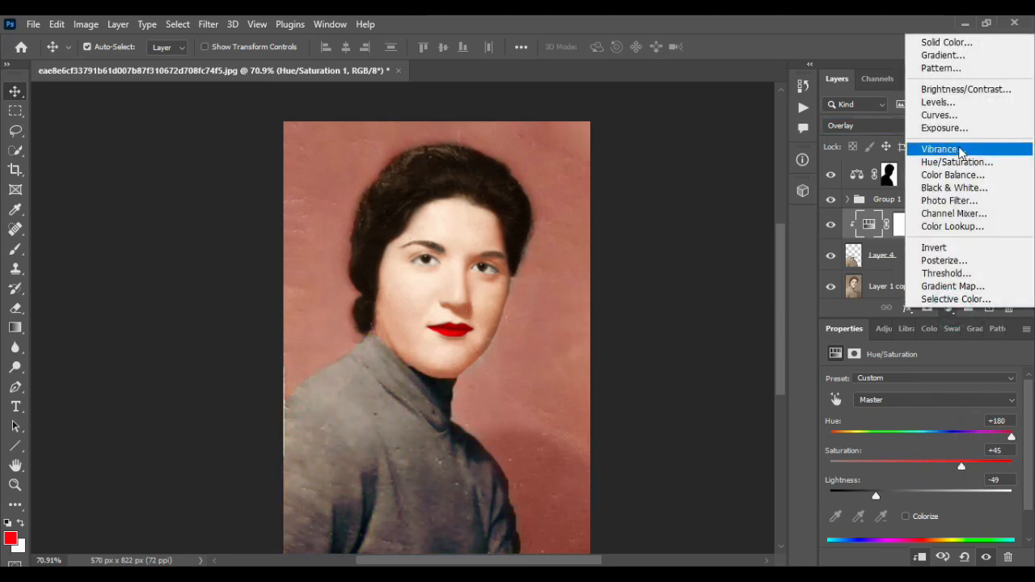
pyautogui.click(953, 174)
pyautogui.rightClick(971, 225)
pyautogui.click(881, 329)
pyautogui.moveTo(903, 413); pyautogui.dragTo(907, 461)
# Group all the layers from Layer 4 up to Color Balance 1 into a single group.
pyautogui.scroll(-3, 930, 234)
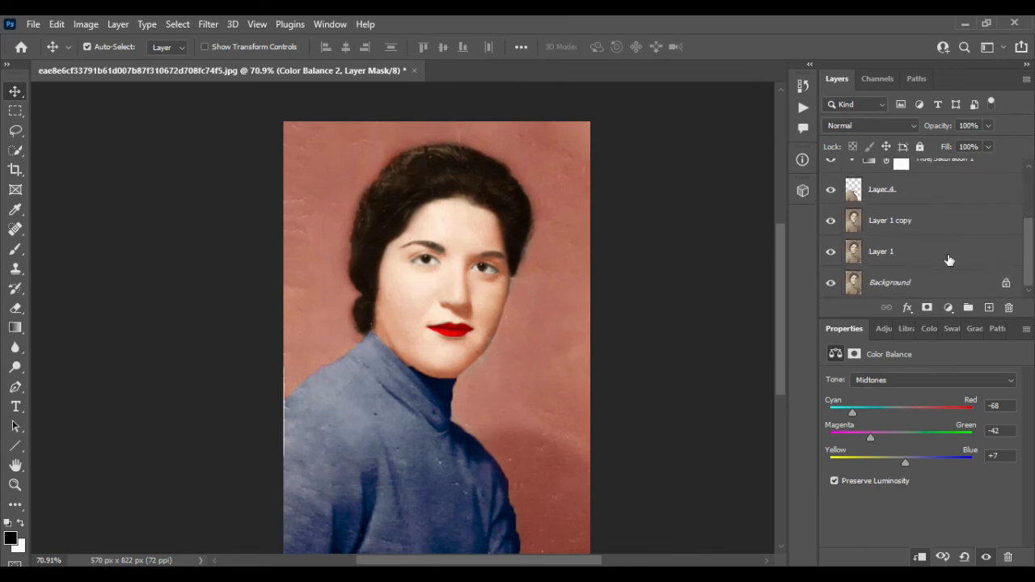
pyautogui.scroll(1, 947, 259)
pyautogui.click(929, 247)
pyautogui.keyDown('shift'); pyautogui.click(956, 232); pyautogui.keyUp('shift')
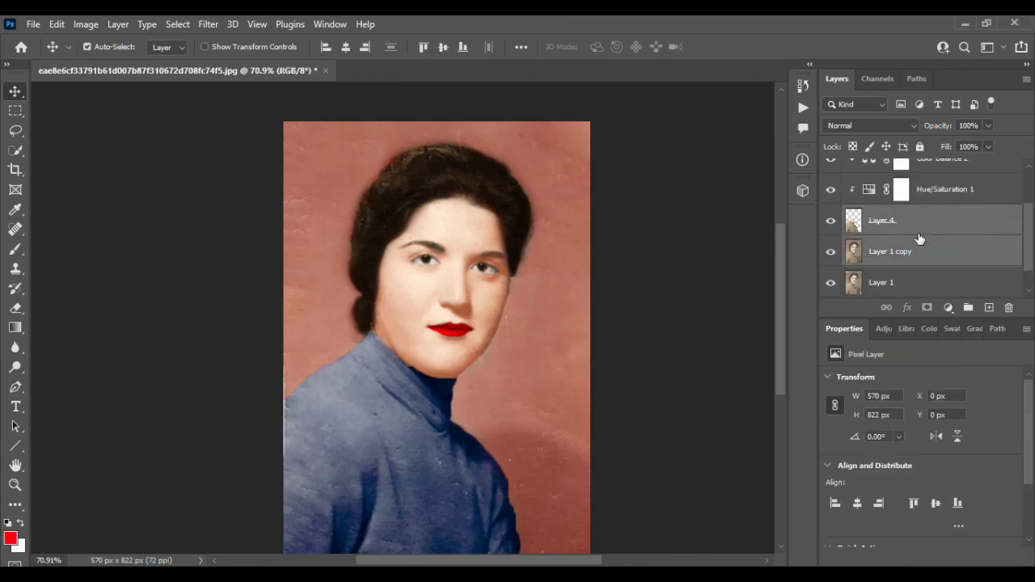
pyautogui.scroll(2, 922, 235)
pyautogui.scroll(-2, 931, 213)
pyautogui.scroll(2, 931, 212)
pyautogui.keyDown('shift'); pyautogui.click(941, 182); pyautogui.keyUp('shift')
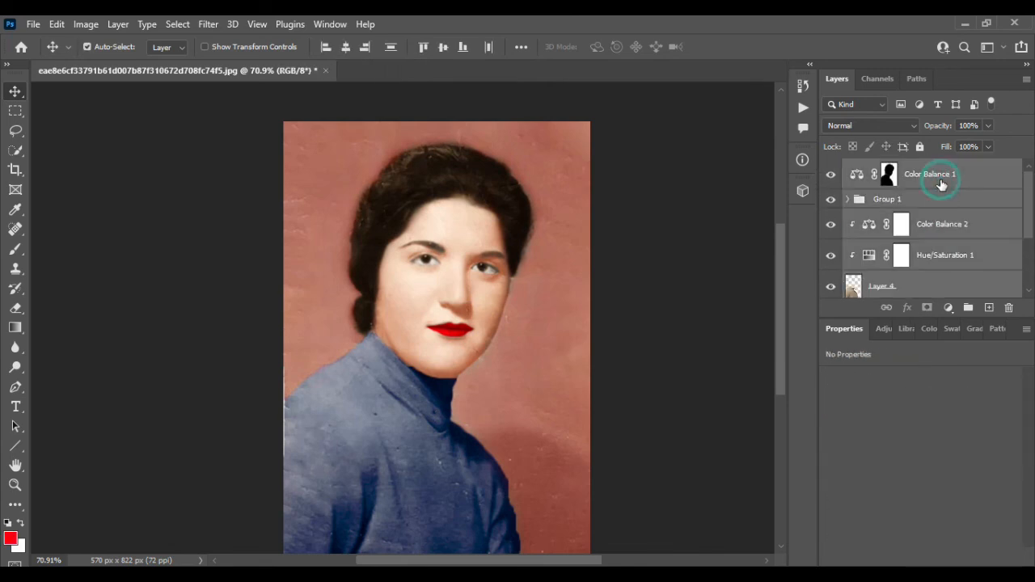
pyautogui.hotkey('ctrl', 'g')
# Toggle Group 2's visibility repeatedly to compare the colorized portrait with the original sepia photo.
pyautogui.click(830, 168)
pyautogui.click(831, 168)
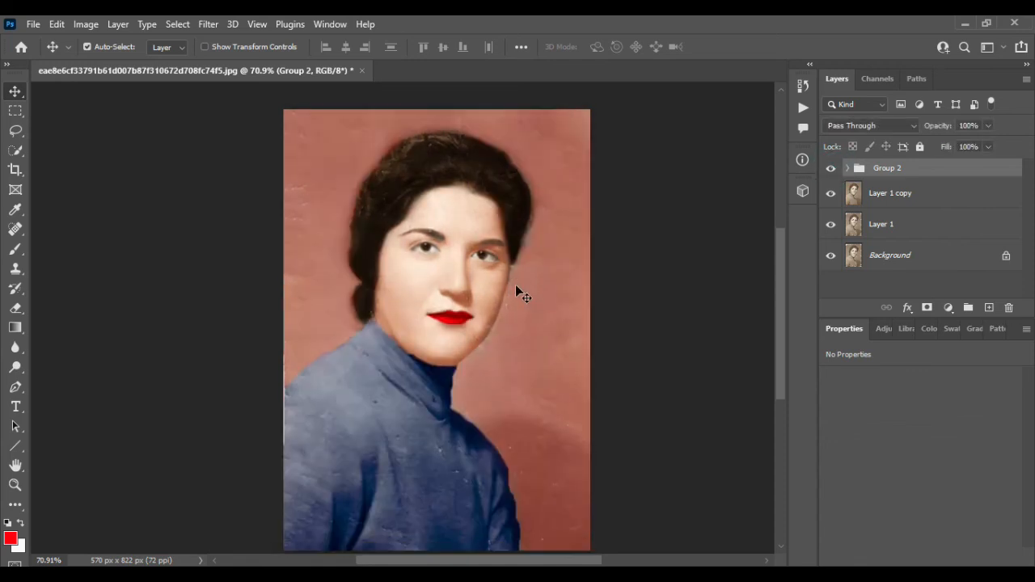
pyautogui.scroll(-1, 515, 284)
pyautogui.click(830, 168)
pyautogui.click(831, 168)
pyautogui.click(831, 168)
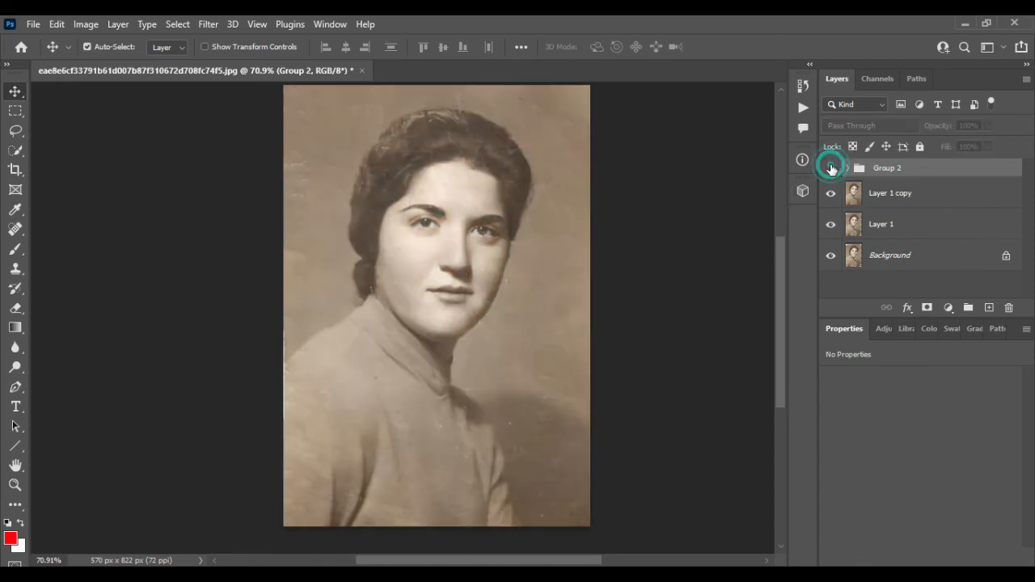
pyautogui.click(831, 169)
# Blend the eyes' Color Fill 2 layer in Multiply mode at 53% opacity.
pyautogui.scroll(4, 492, 229)
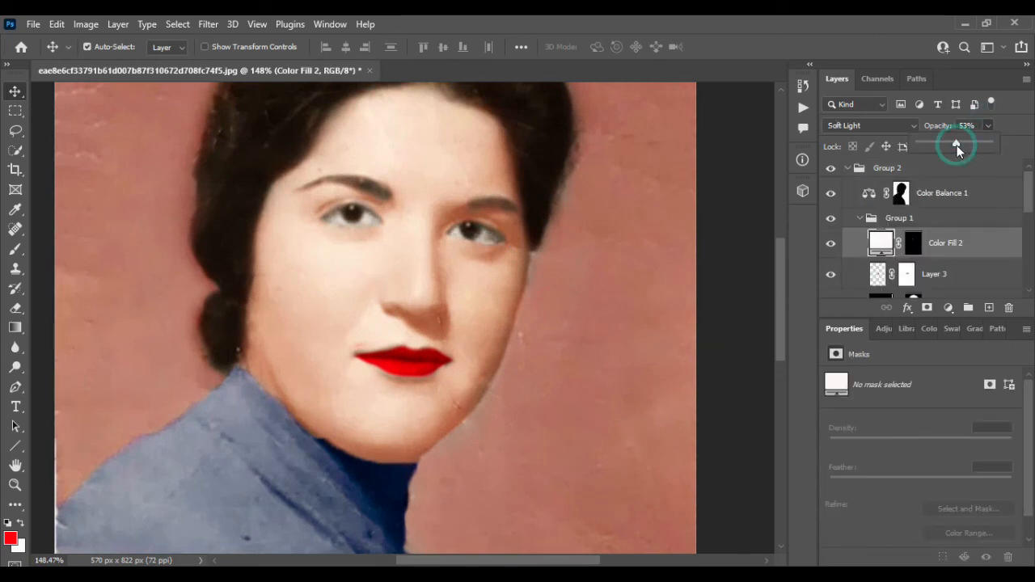
pyautogui.click(913, 125)
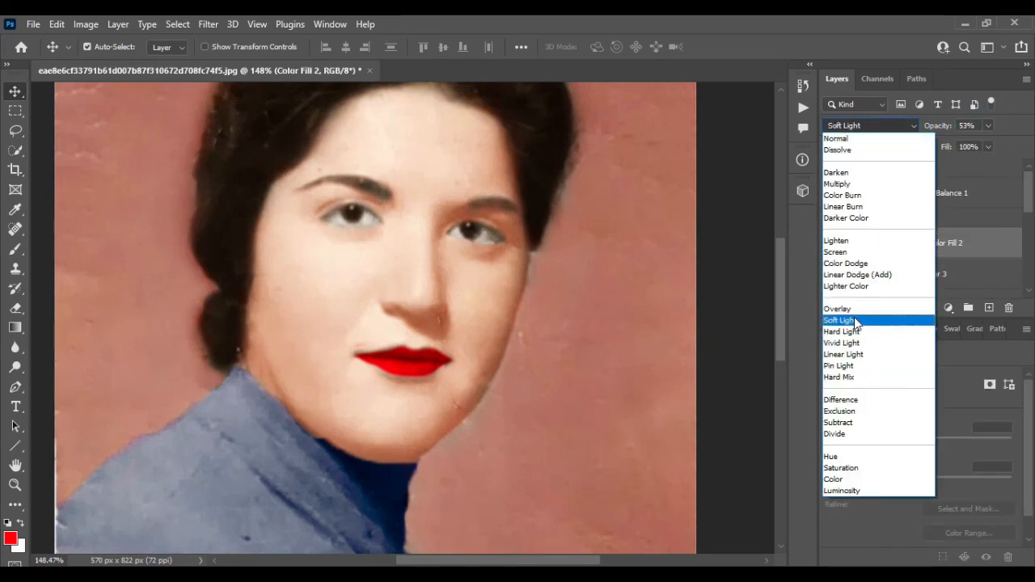
pyautogui.click(860, 186)
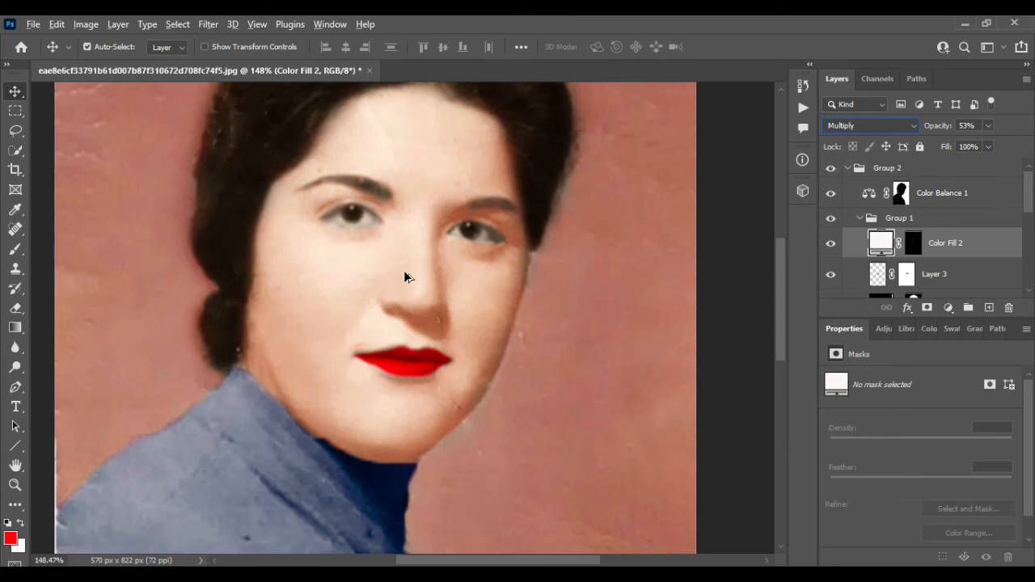
pyautogui.click(356, 220)
# Use Soft Light blending for the hair's Color Fill 1 layer and fit the whole portrait in view.
pyautogui.click(910, 125)
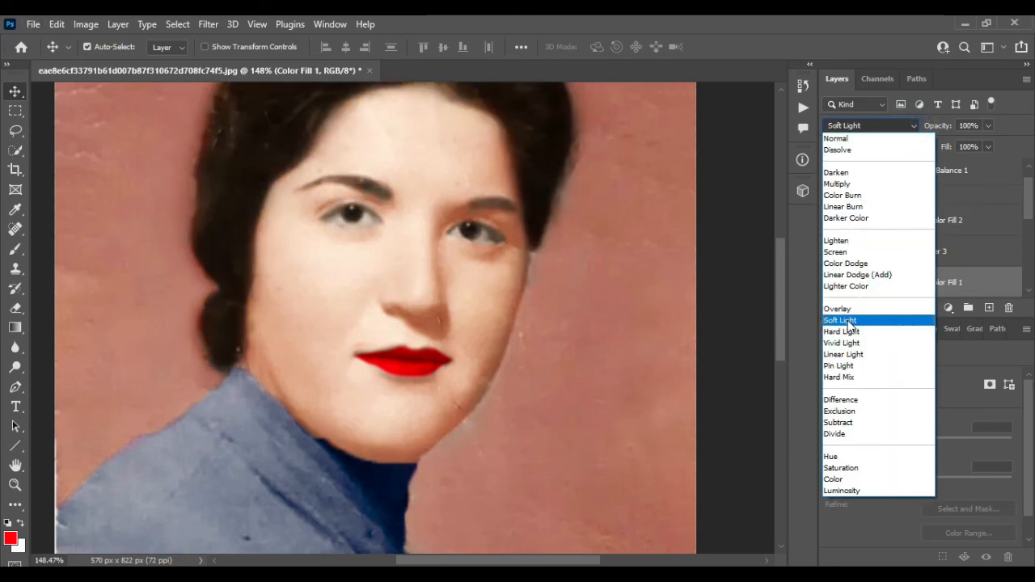
pyautogui.click(841, 320)
pyautogui.click(547, 254)
pyautogui.hotkey('ctrl', '0')
pyautogui.hotkey('ctrl', 'g')
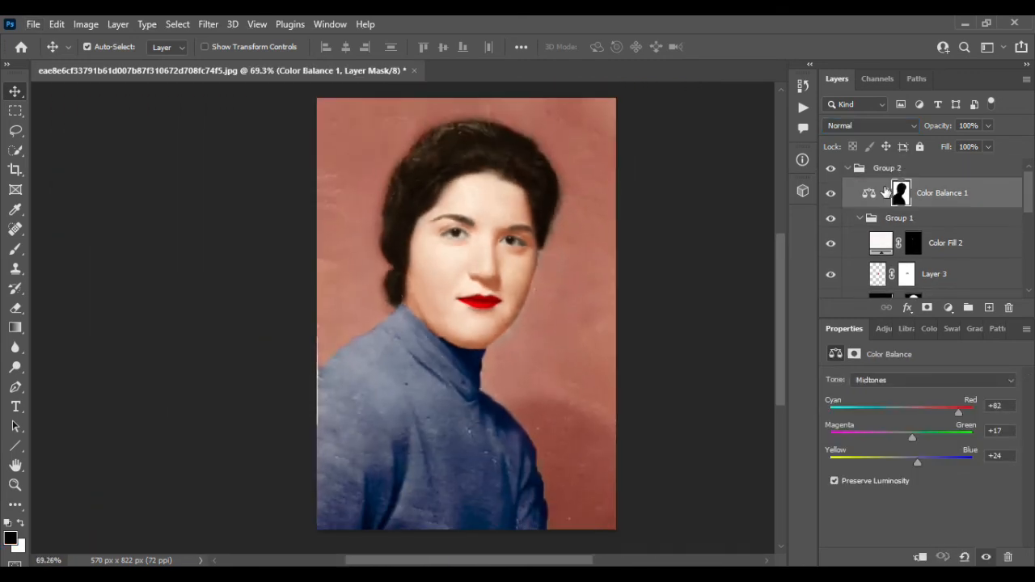
# Collapse Group 2 and switch it off and on to check the portrait before and after colorizing.
pyautogui.click(854, 170)
pyautogui.click(847, 168)
pyautogui.click(831, 167)
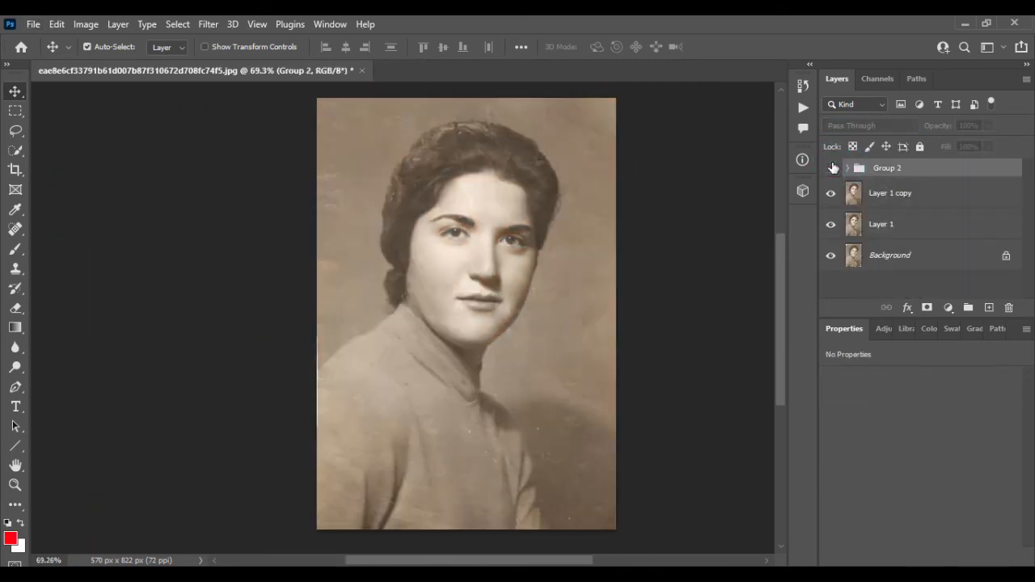
pyautogui.click(831, 168)
pyautogui.click(831, 167)
pyautogui.click(831, 168)
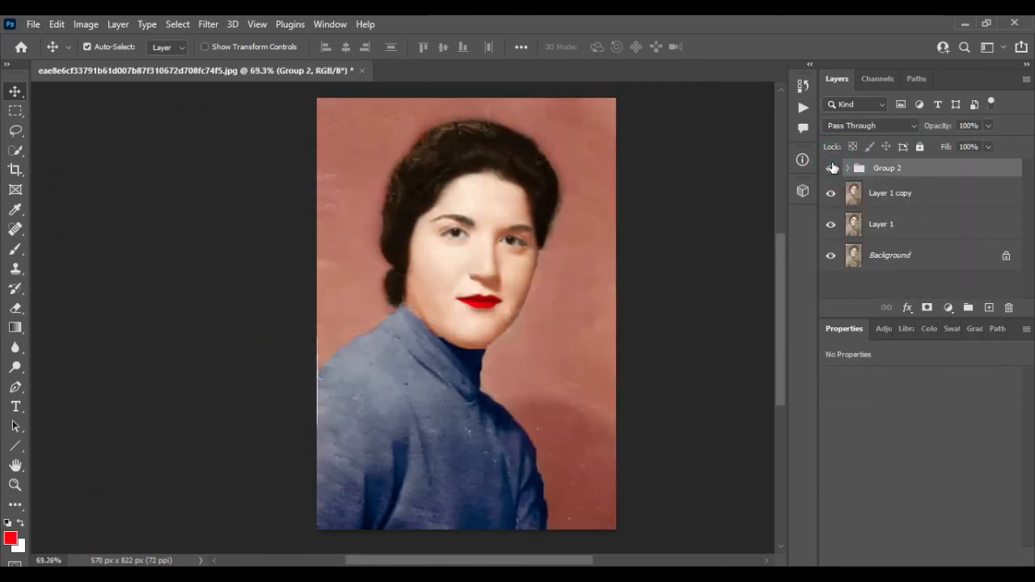
# Lower the opacity of the skin tint on Layer 2 to 72% and collapse the groups.
pyautogui.click(489, 203)
pyautogui.click(988, 126)
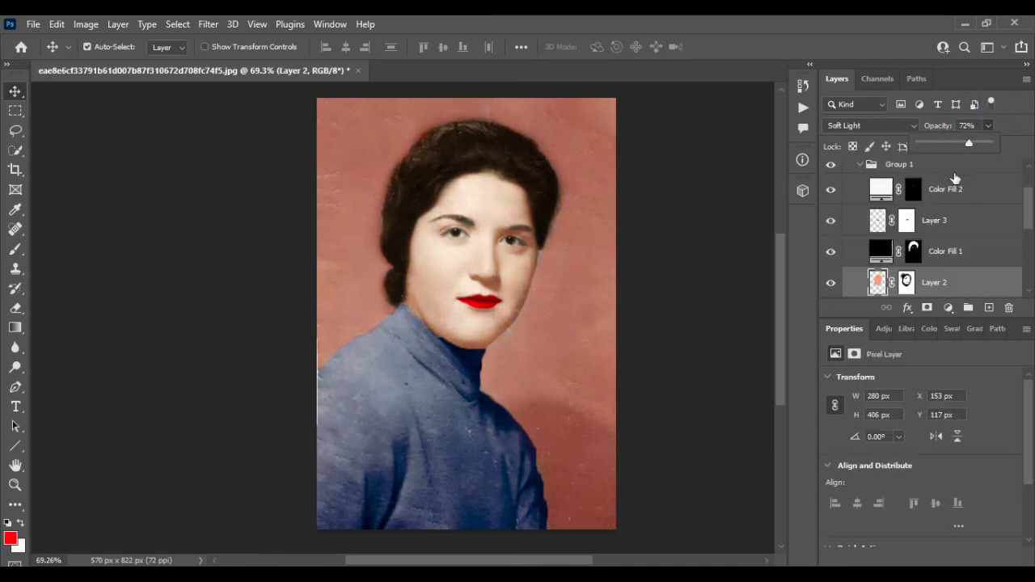
pyautogui.moveTo(956, 142)
pyautogui.mouseDown()
pyautogui.moveTo(919, 143)
pyautogui.moveTo(971, 143)
pyautogui.mouseUp()
pyautogui.click(860, 164)
pyautogui.click(847, 217)
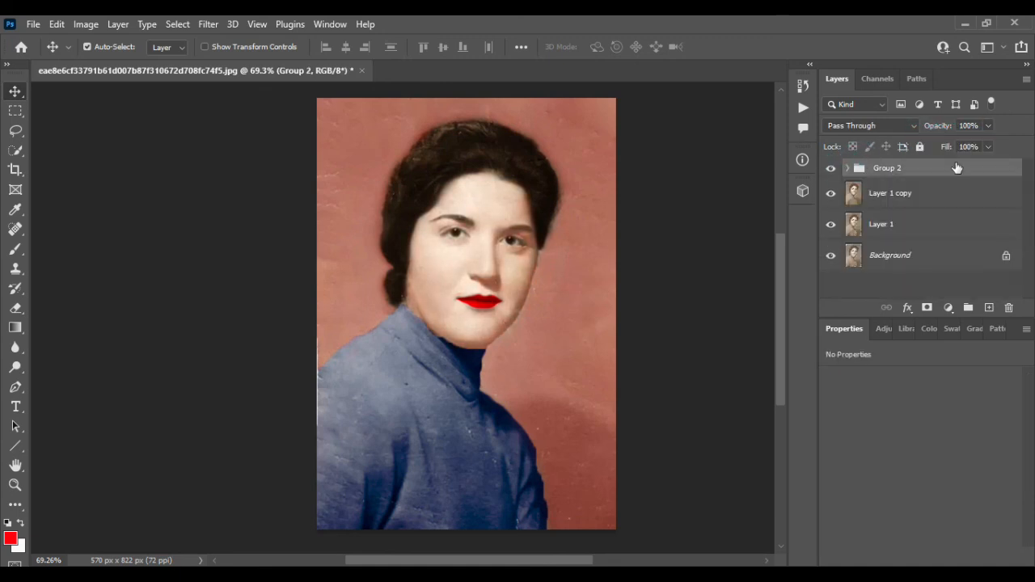
# Add a Brightness/Contrast adjustment above Group 2 with brightness -20 and contrast -15.
pyautogui.click(948, 307)
pyautogui.click(947, 86)
pyautogui.moveTo(920, 421); pyautogui.dragTo(894, 443)
# Try clipping the Brightness/Contrast adjustment to Group 2 and undo it.
pyautogui.rightClick(990, 171)
pyautogui.click(876, 326)
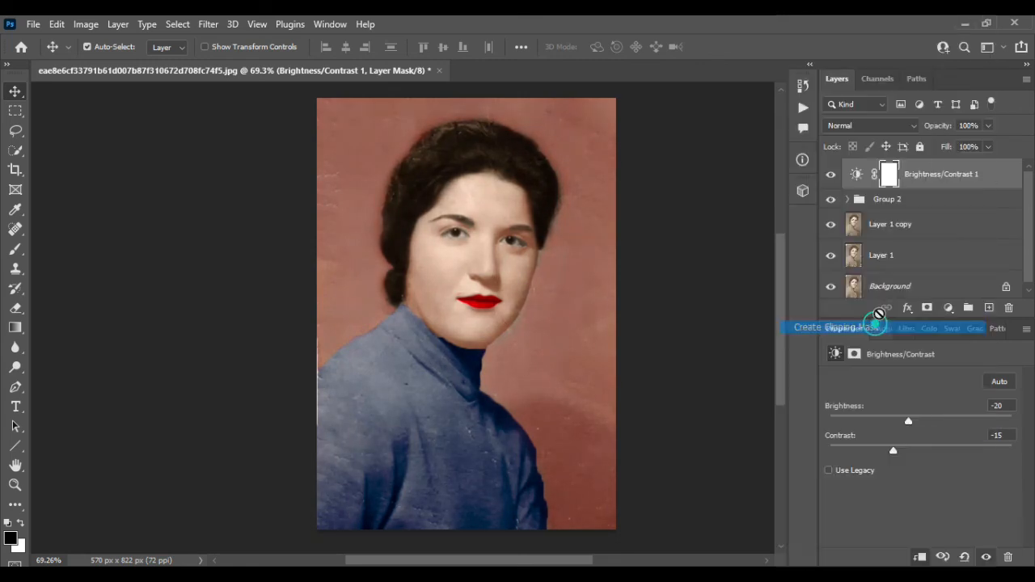
pyautogui.hotkey('ctrl', 'z')
# Add a Levels adjustment above Brightness/Contrast 1 and raise its black output level slightly.
pyautogui.click(949, 307)
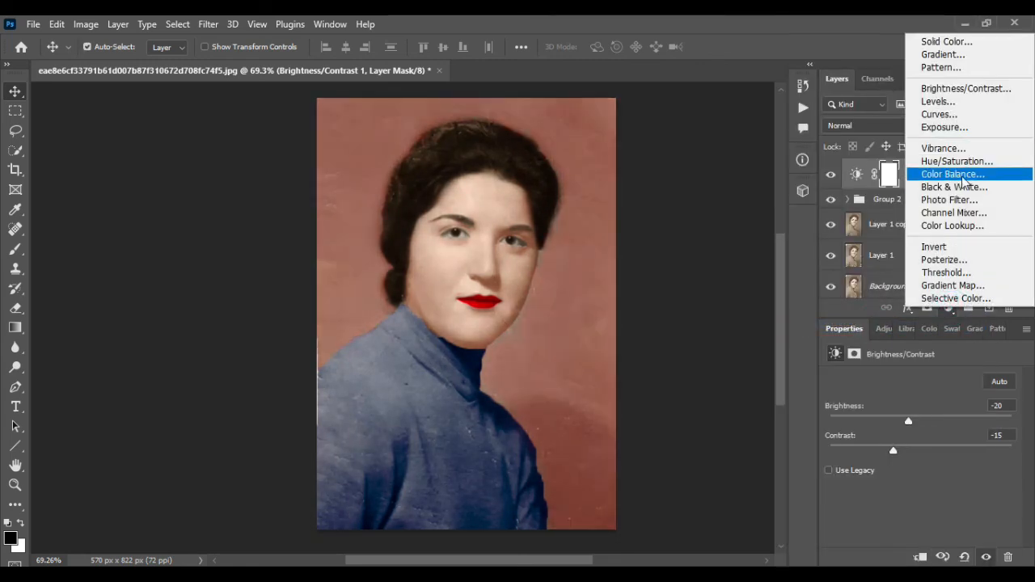
pyautogui.click(974, 105)
pyautogui.scroll(-1, 938, 391)
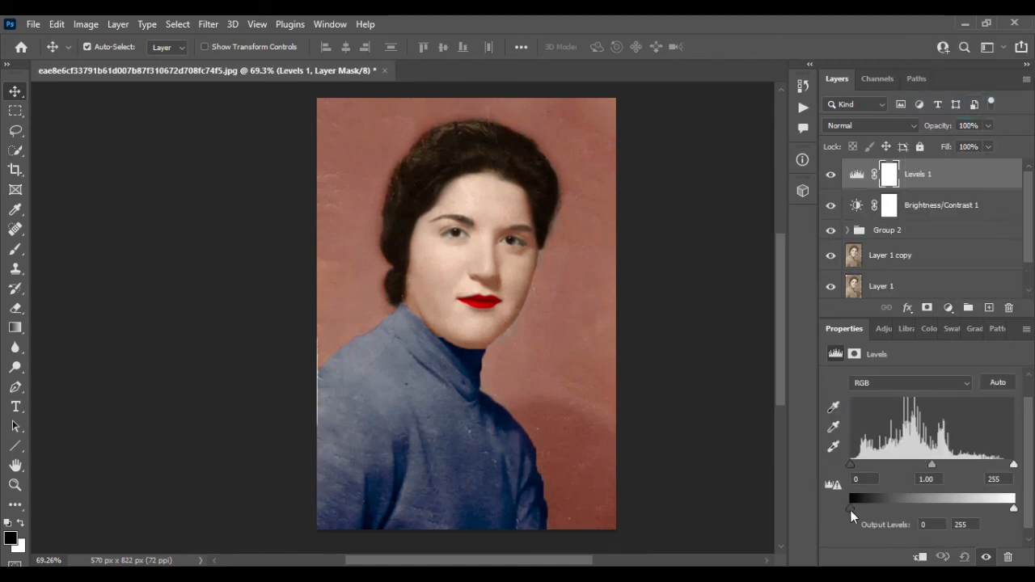
pyautogui.moveTo(850, 510)
pyautogui.mouseDown()
pyautogui.moveTo(873, 513)
pyautogui.moveTo(855, 504)
pyautogui.mouseUp()
pyautogui.moveTo(1014, 508)
pyautogui.mouseDown()
pyautogui.moveTo(988, 506)
pyautogui.moveTo(1015, 509)
pyautogui.mouseUp()
pyautogui.moveTo(853, 507); pyautogui.dragTo(855, 507)
# Set the contrast of Brightness/Contrast 1 to -8.
pyautogui.click(858, 205)
pyautogui.click(889, 205)
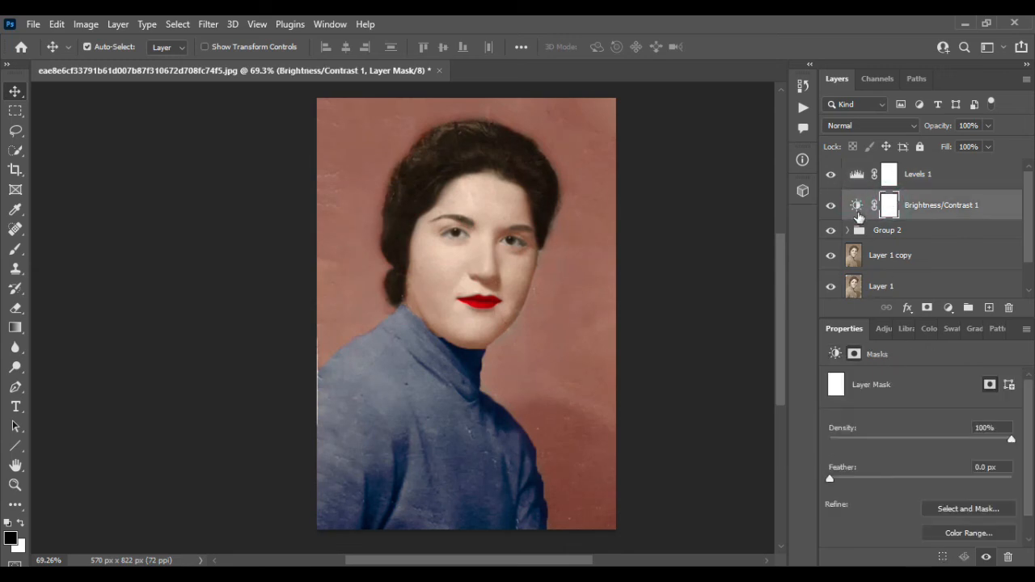
pyautogui.click(856, 205)
pyautogui.moveTo(894, 451); pyautogui.dragTo(917, 456)
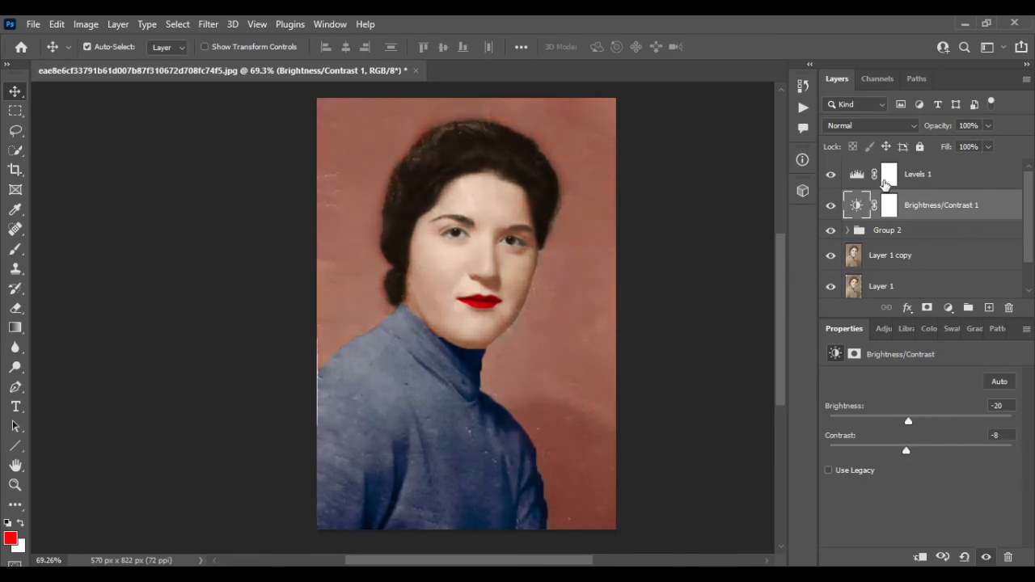
# Move Brightness/Contrast 1 and Levels 1 into the top of Group 2 and collapse the group.
pyautogui.click(847, 232)
pyautogui.click(847, 232)
pyautogui.click(847, 232)
pyautogui.moveTo(1000, 203); pyautogui.dragTo(994, 245)
pyautogui.moveTo(985, 181)
pyautogui.mouseDown()
pyautogui.moveTo(978, 205)
pyautogui.moveTo(974, 194)
pyautogui.mouseUp()
pyautogui.click(845, 169)
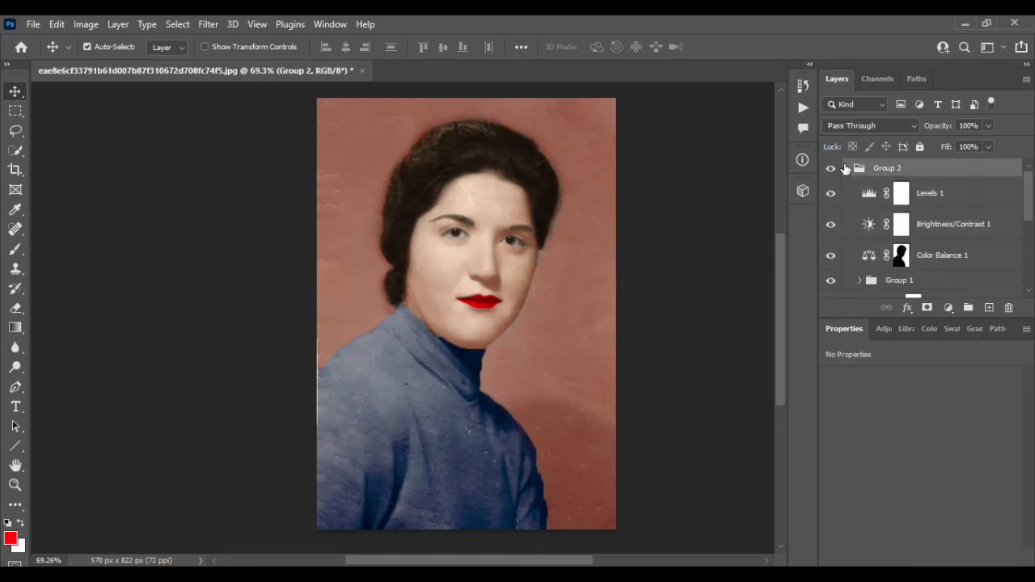
pyautogui.click(845, 168)
# Hide and show Group 2 to compare the finished colorization with the original photo.
pyautogui.click(831, 169)
pyautogui.click(831, 169)
pyautogui.click(831, 168)
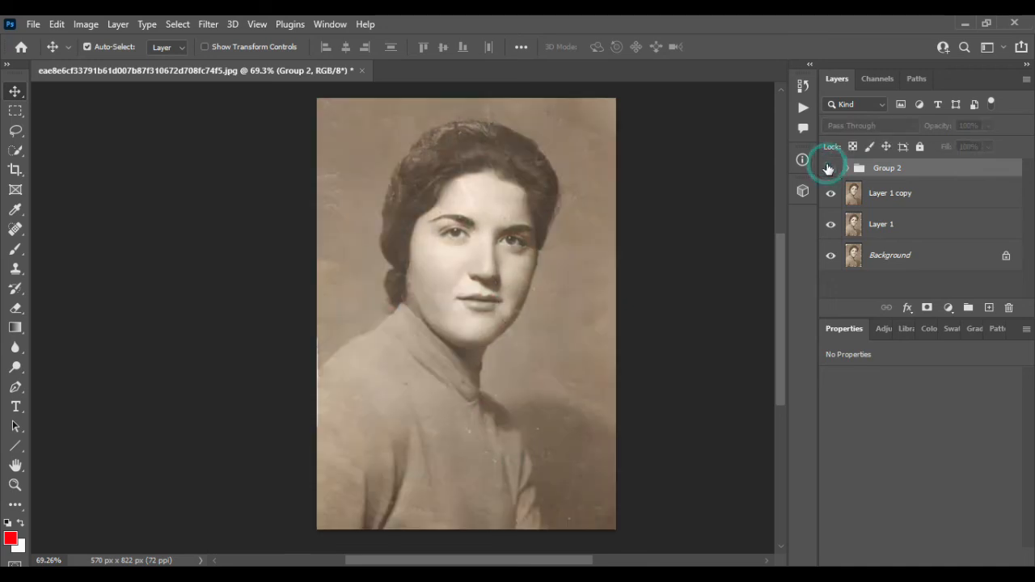
pyautogui.click(831, 168)
pyautogui.click(593, 237)
pyautogui.click(830, 168)
pyautogui.click(830, 168)
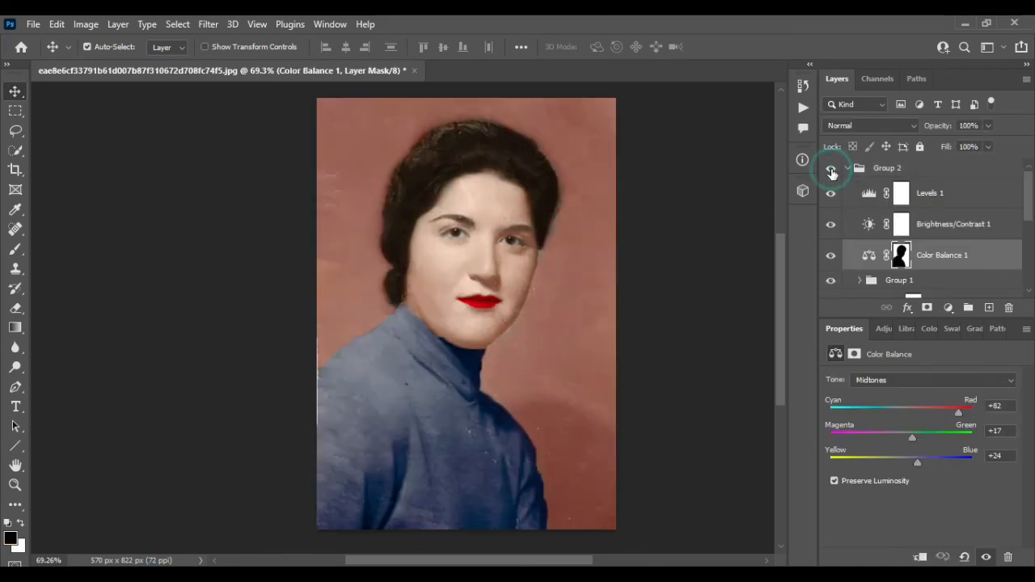